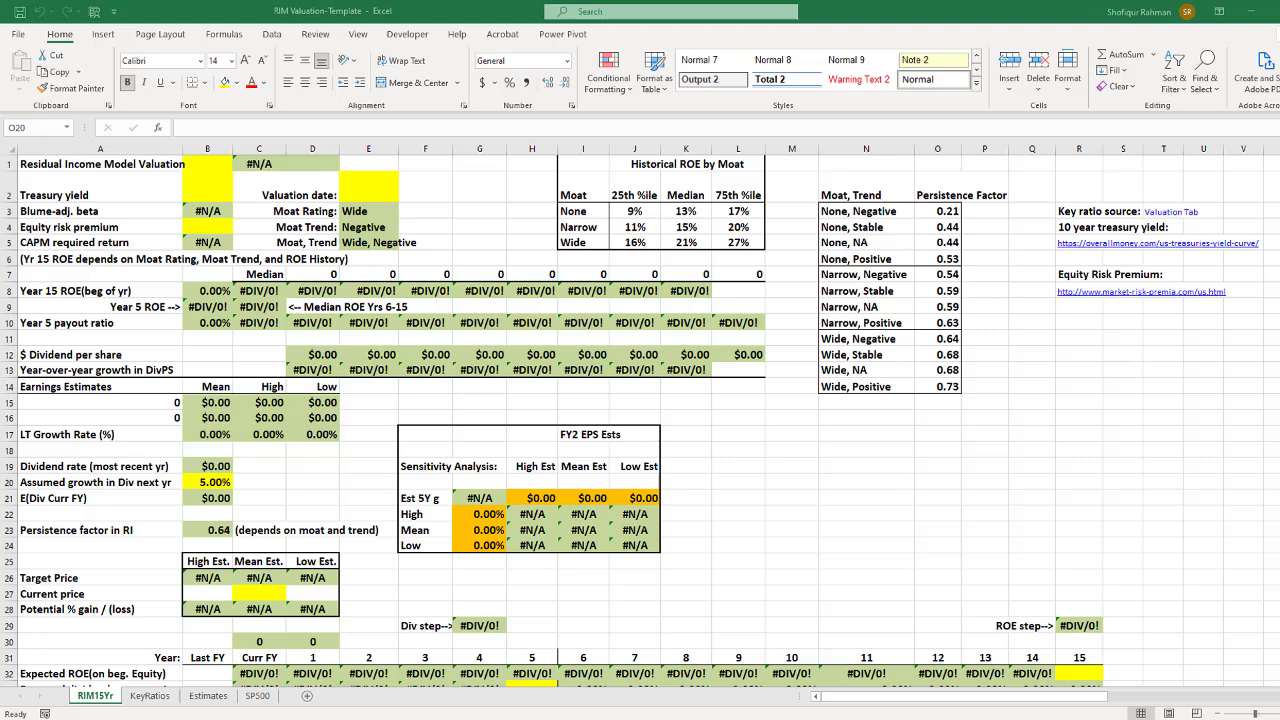
pyautogui.moveTo(906, 338)
pyautogui.mouseDown()
pyautogui.moveTo(672, 516)
pyautogui.moveTo(765, 475)
pyautogui.mouseUp()
pyautogui.moveTo(718, 438); pyautogui.dragTo(674, 506)
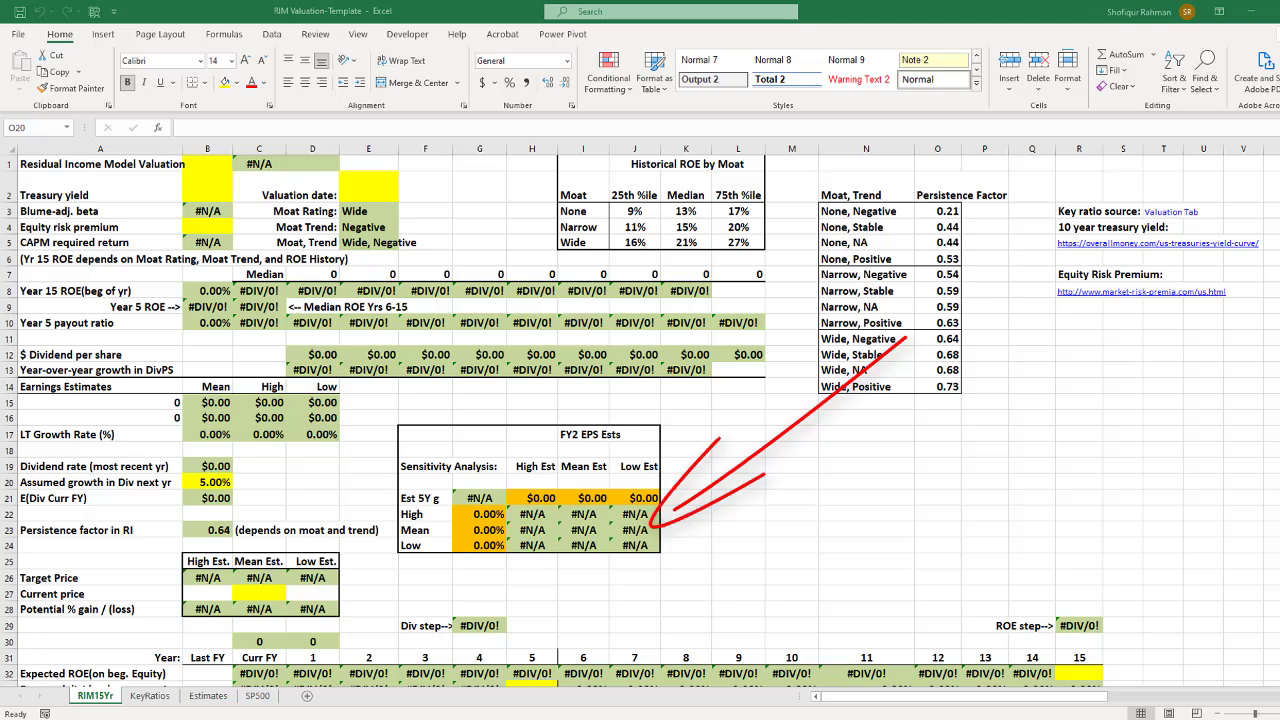
pyautogui.press('Escape')
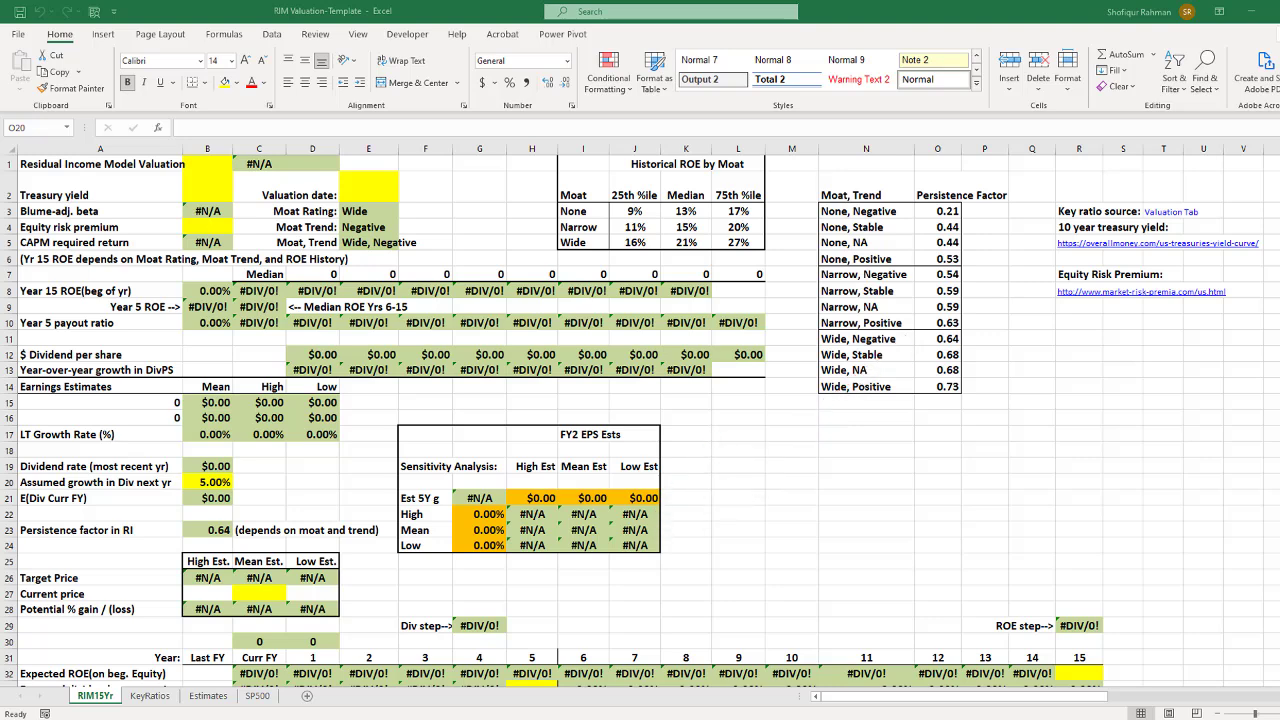
pyautogui.moveTo(662, 356)
pyautogui.mouseDown()
pyautogui.moveTo(422, 212)
pyautogui.moveTo(502, 222)
pyautogui.mouseUp()
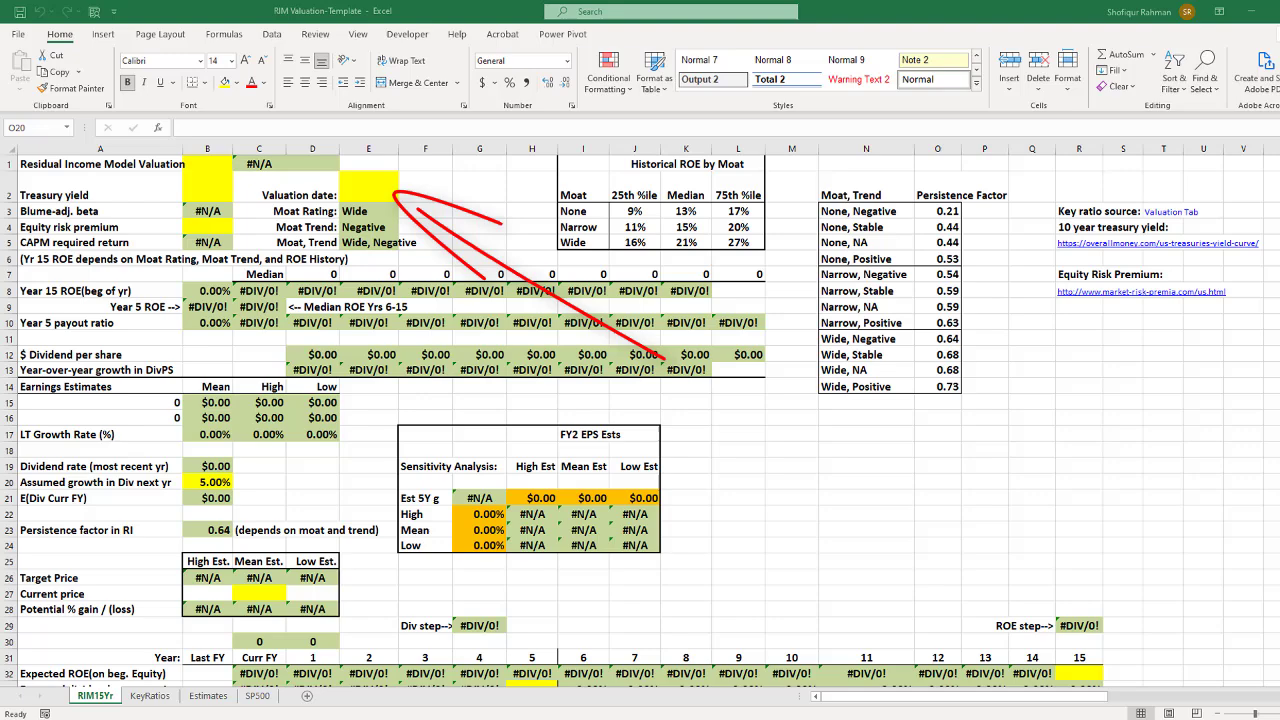
pyautogui.press('Escape')
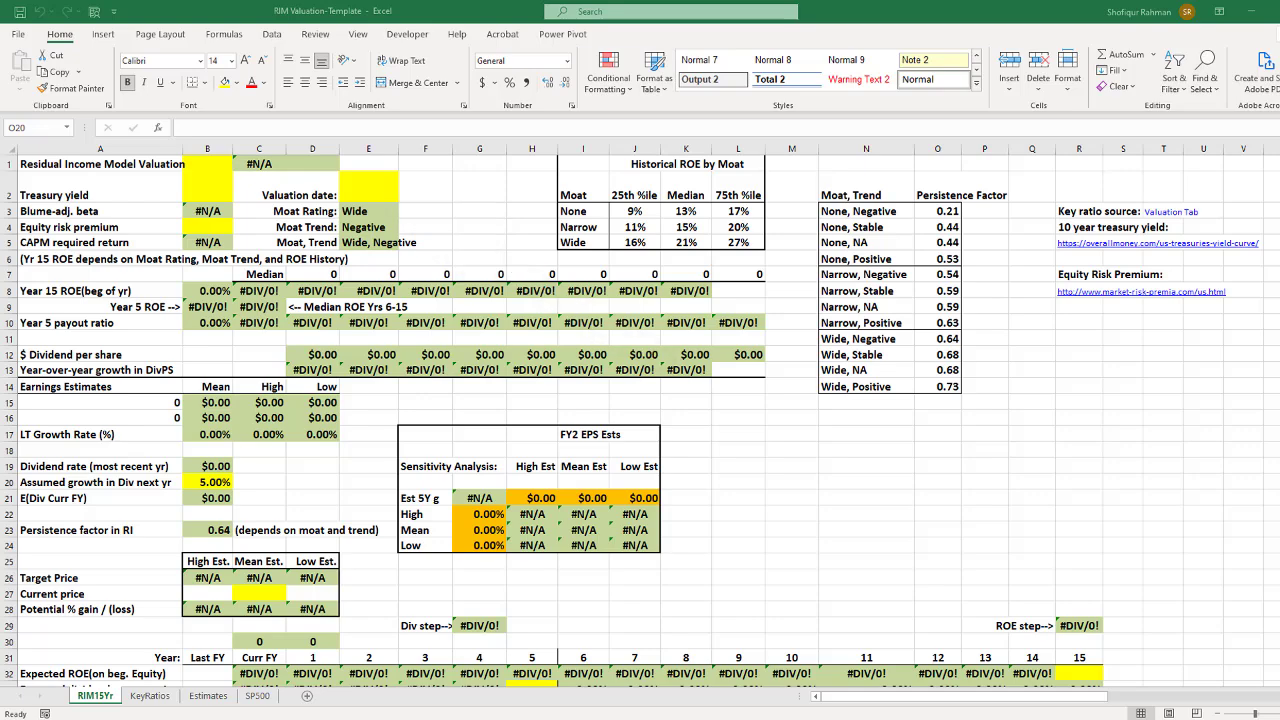
# - Examine the layout of the RIM15Yr, KeyRatios, Estimates and SP500 sheets and return to RIM15Yr
pyautogui.scroll(-16, 822, 386)
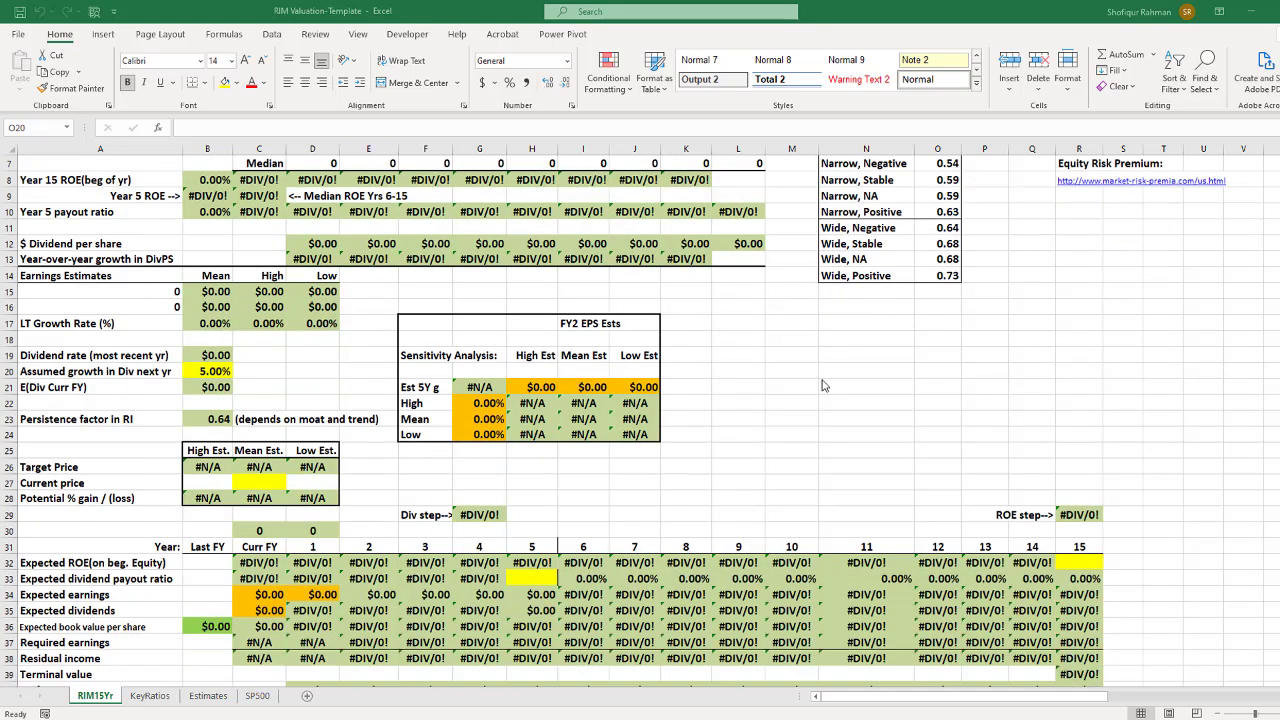
pyautogui.scroll(16, 822, 386)
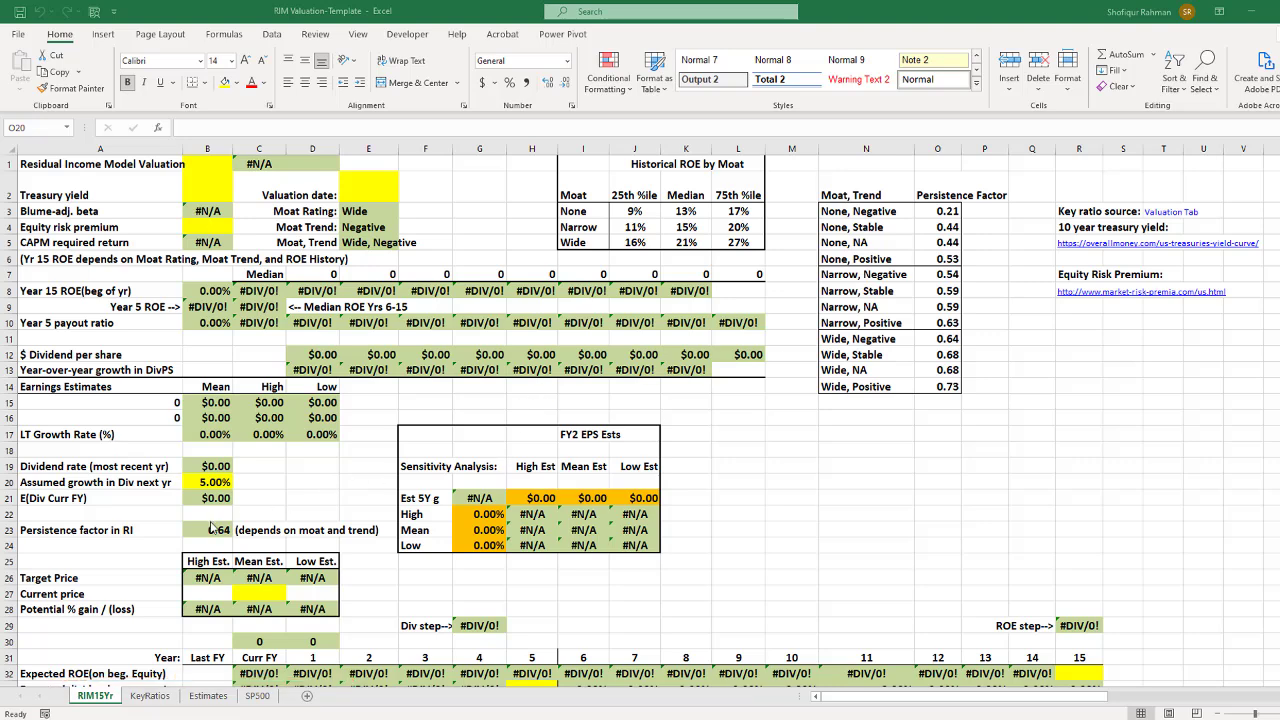
pyautogui.click(159, 697)
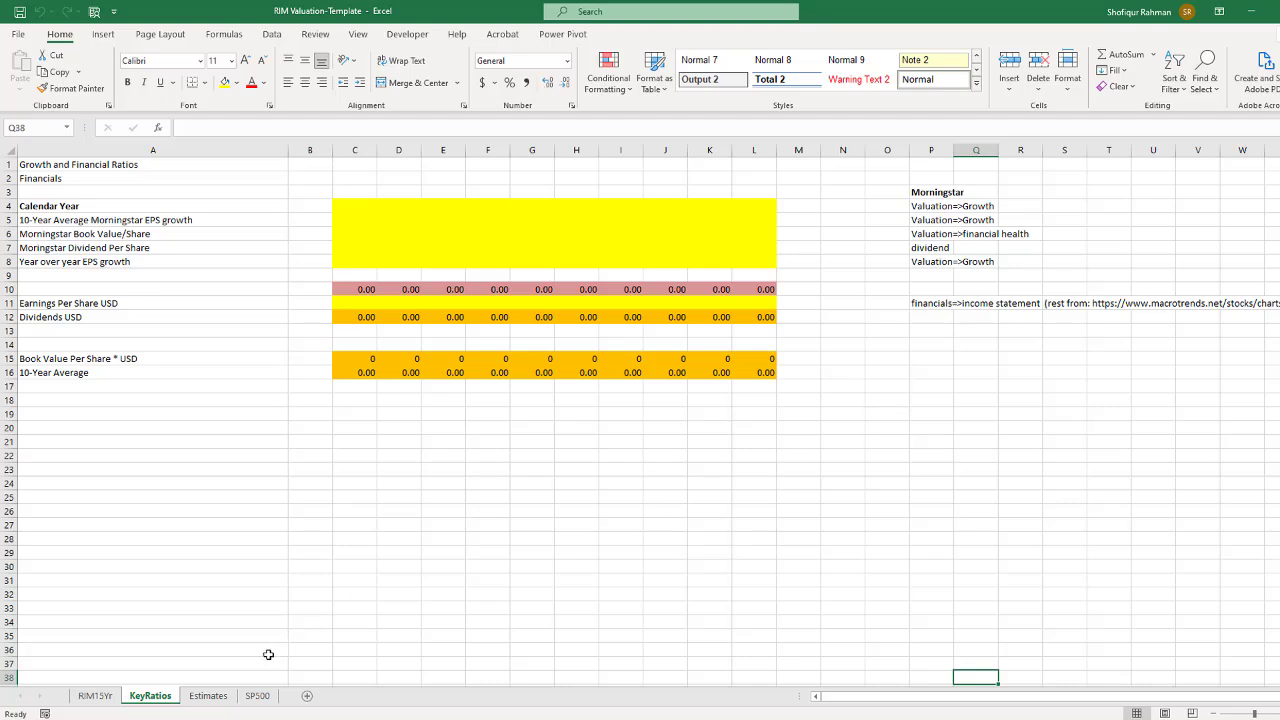
pyautogui.click(208, 696)
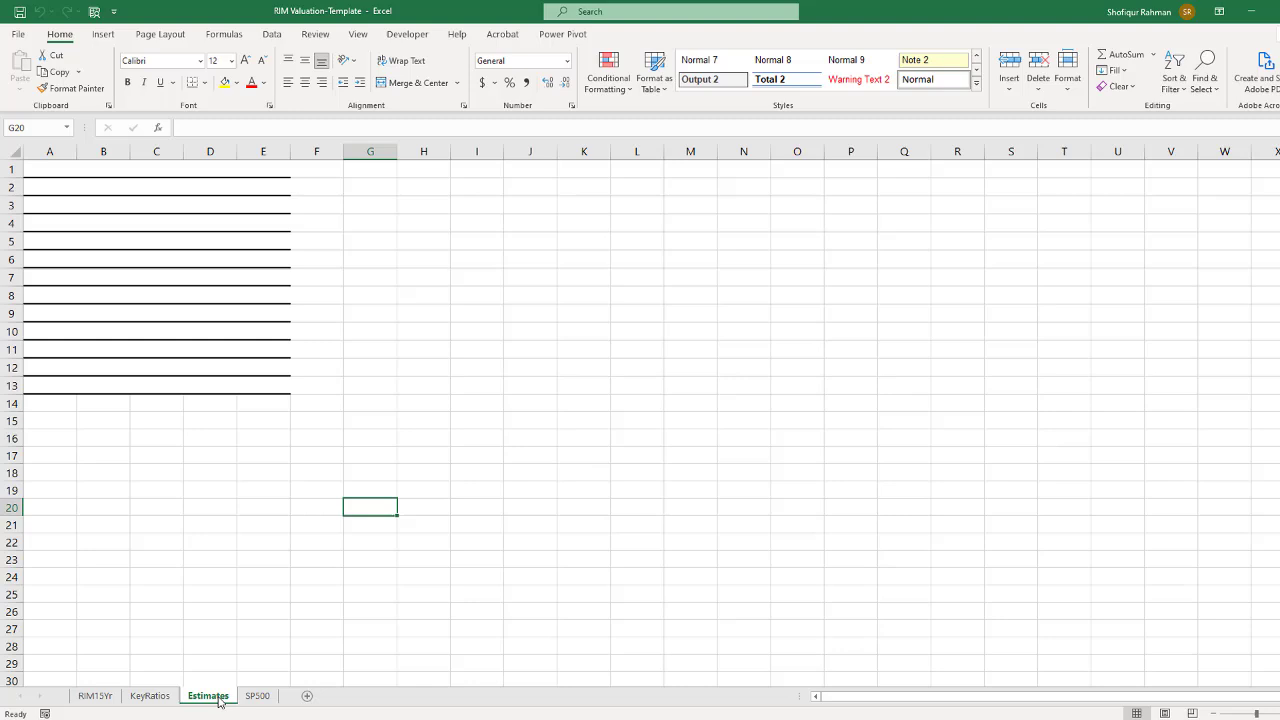
pyautogui.click(258, 696)
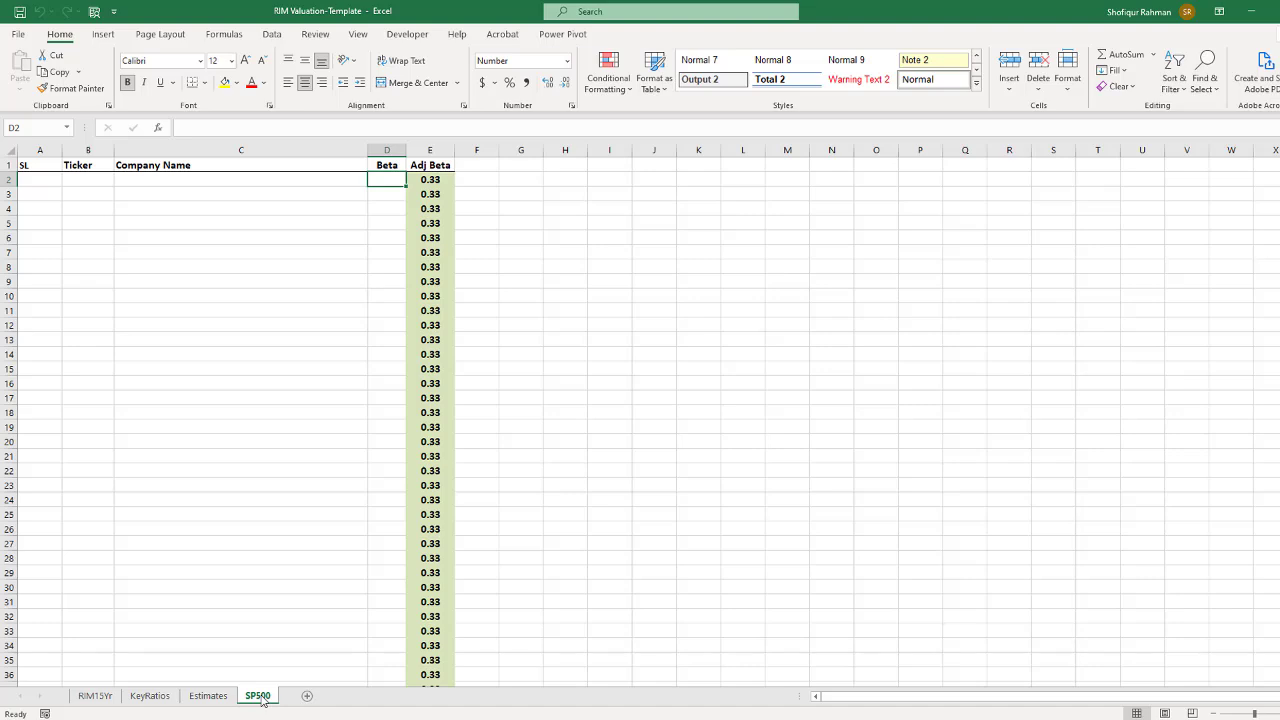
pyautogui.hotkey('ctrl', 'pageup')
pyautogui.hotkey('ctrl', 'pageup')
pyautogui.hotkey('ctrl', 'pageup')
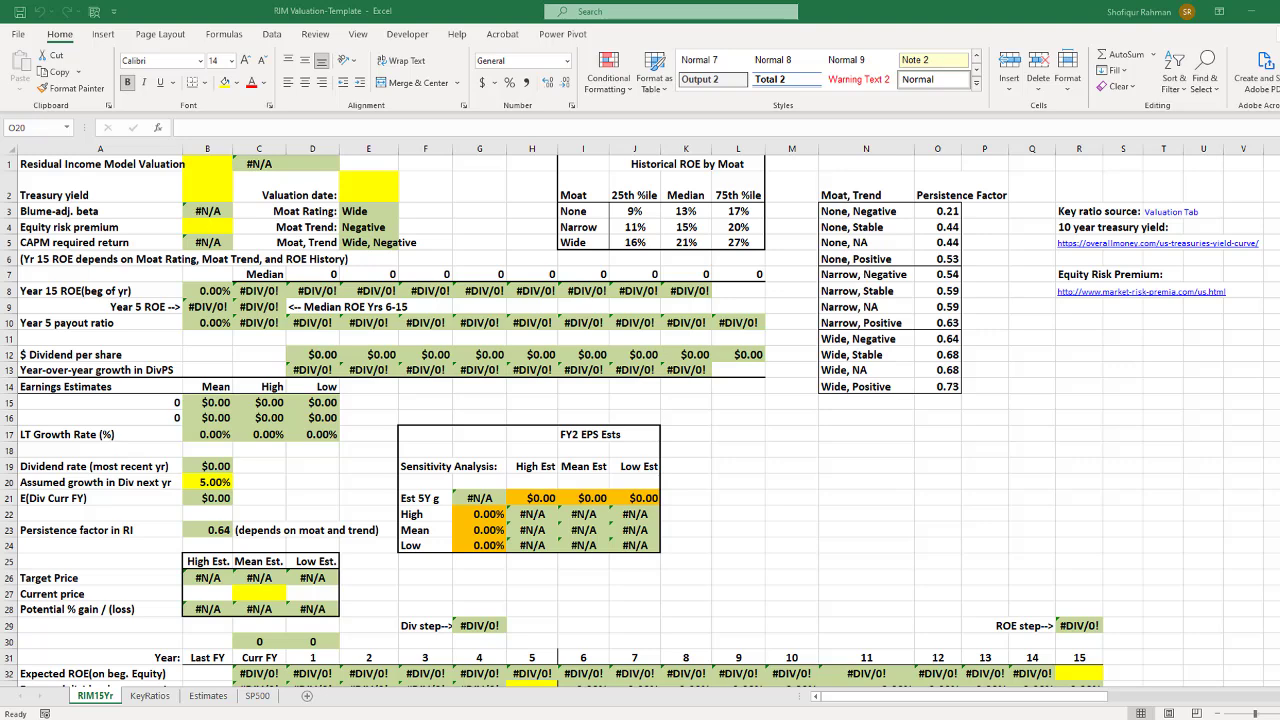
# - Bring up the SP500 sheet, switch to the Chrome browser and open Yahoo Finance
pyautogui.click(257, 695)
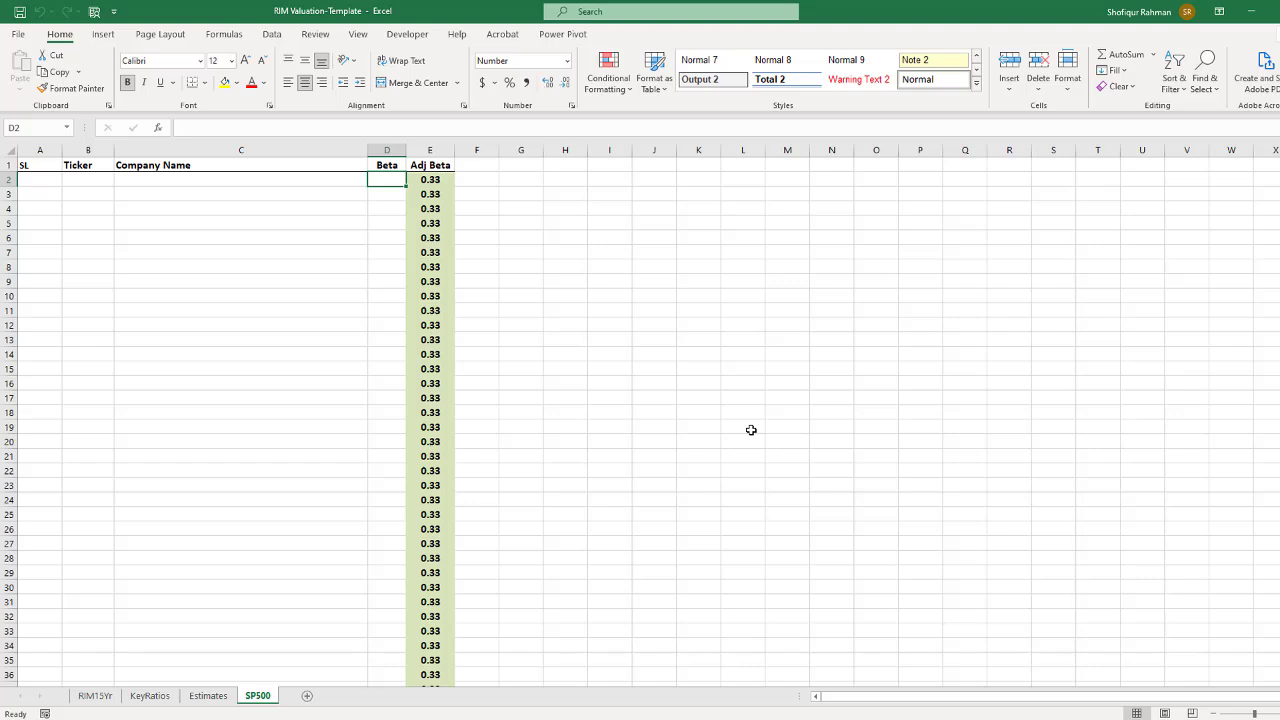
pyautogui.hotkey('alt', 'Tab')
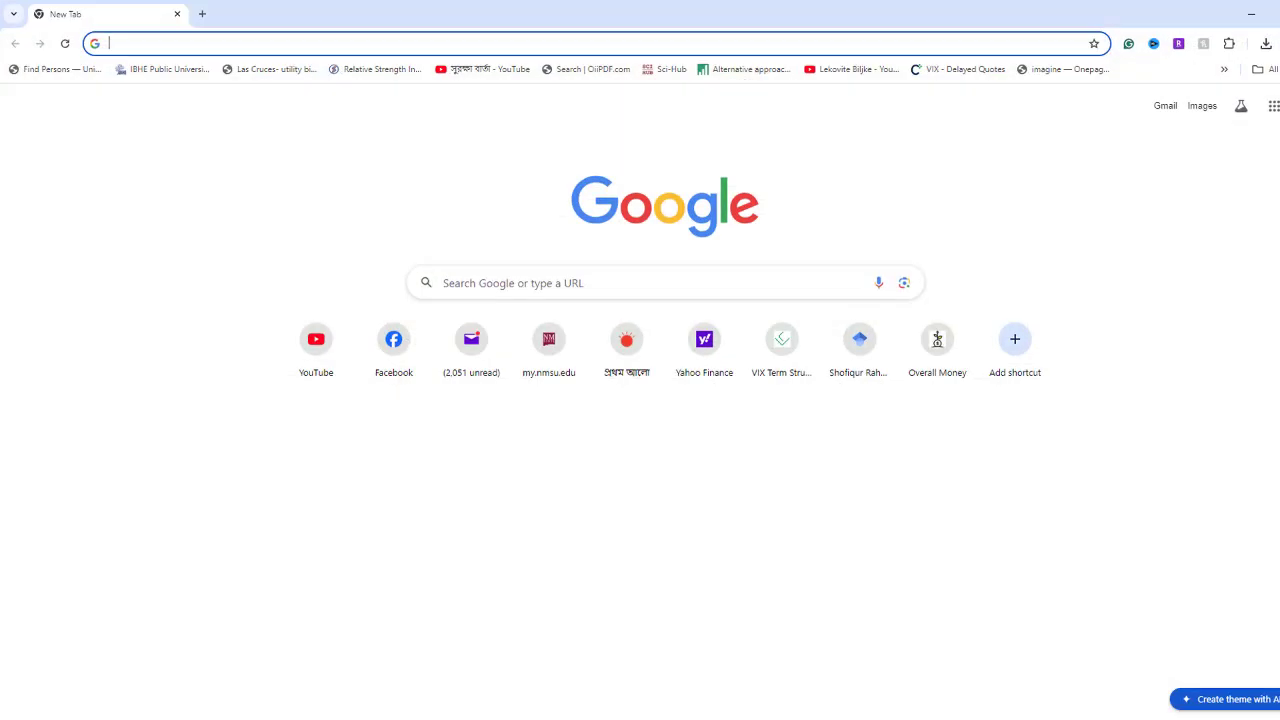
pyautogui.write('finan')
pyautogui.press('Return')
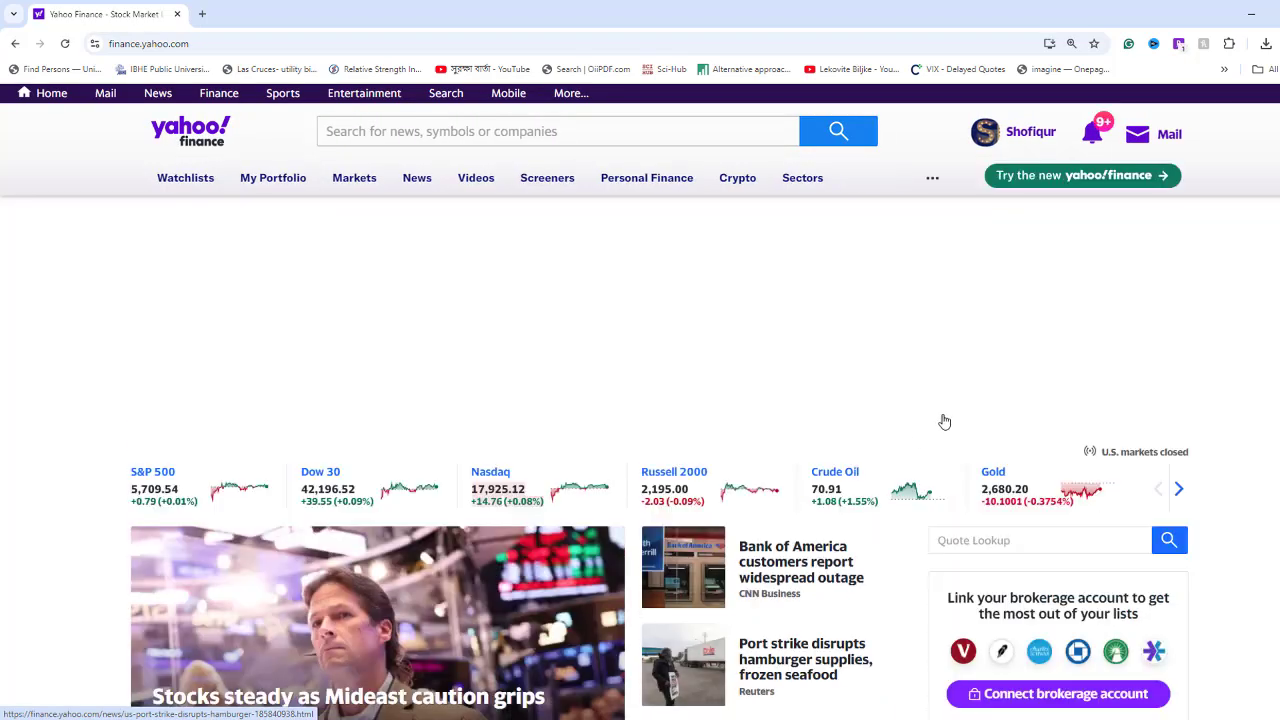
# - Look up the quote page for the ticker CVS on Yahoo Finance
pyautogui.click(992, 544)
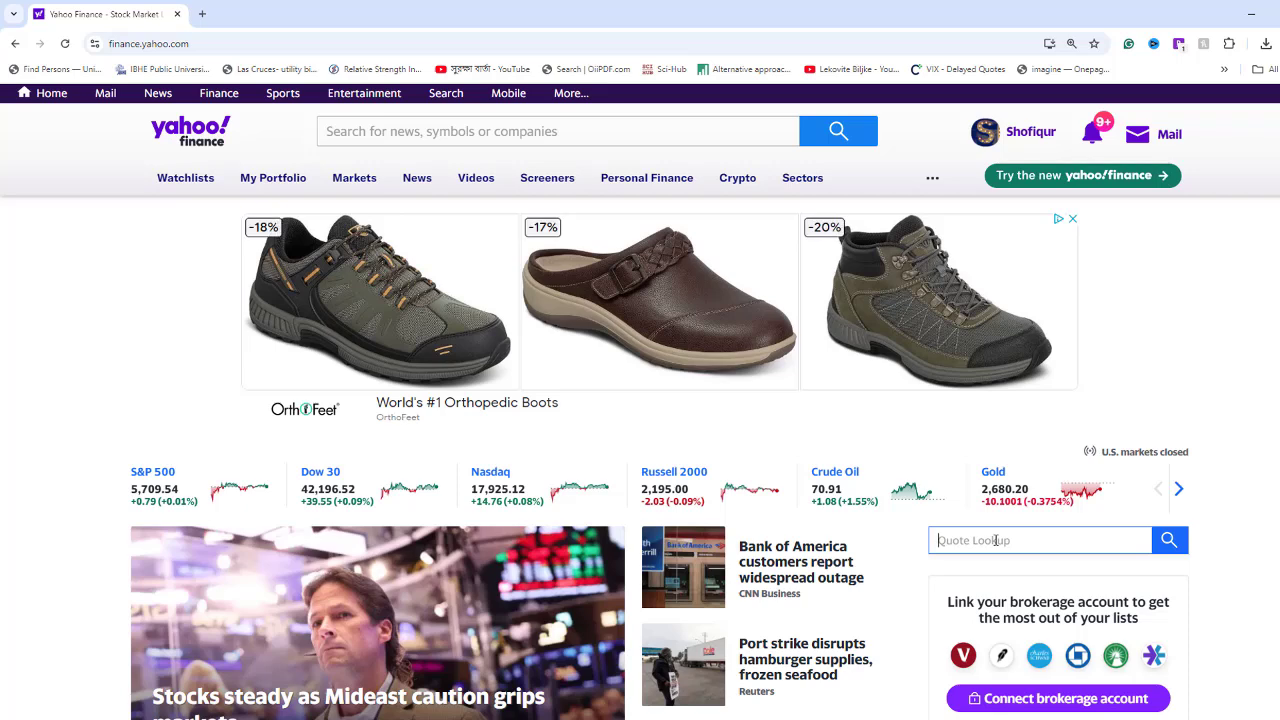
pyautogui.write('cvs')
pyautogui.press('BackSpace')
pyautogui.press('BackSpace')
pyautogui.press('BackSpace')
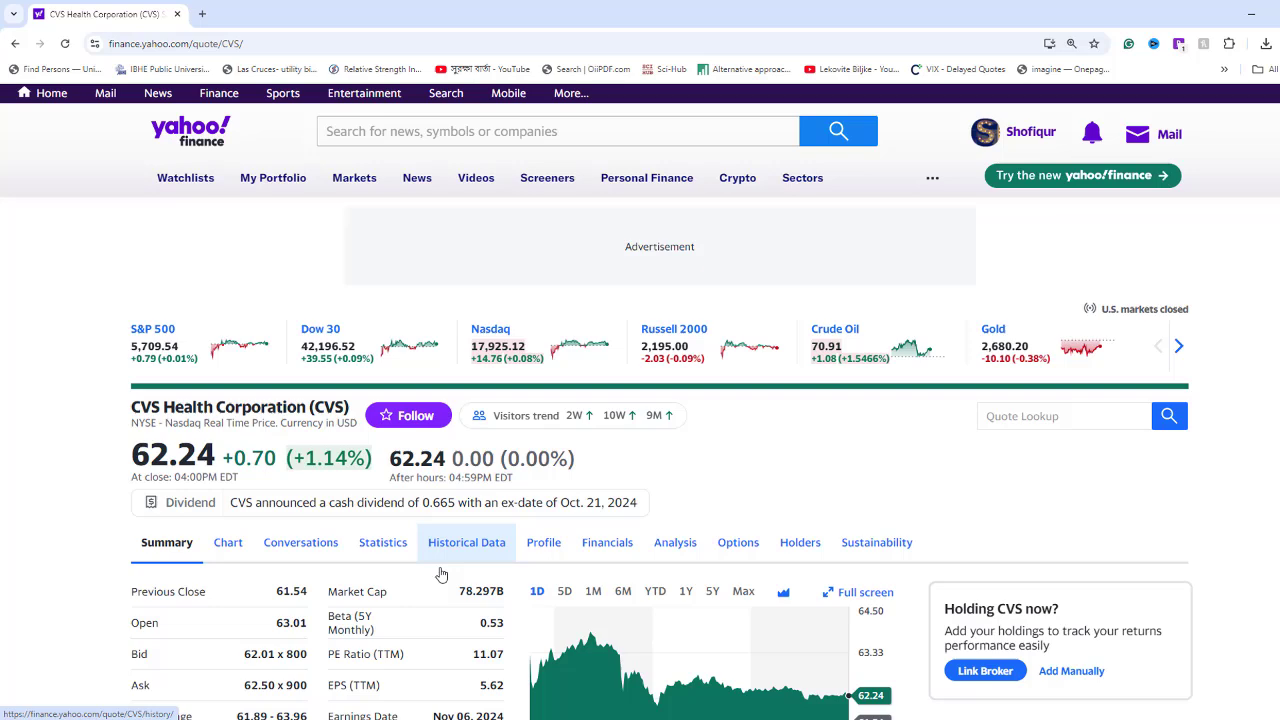
# - Copy the company name heading "CVS Health Corporation (CVS)" from the quote page
pyautogui.scroll(-3, 441, 573)
pyautogui.scroll(1, 441, 573)
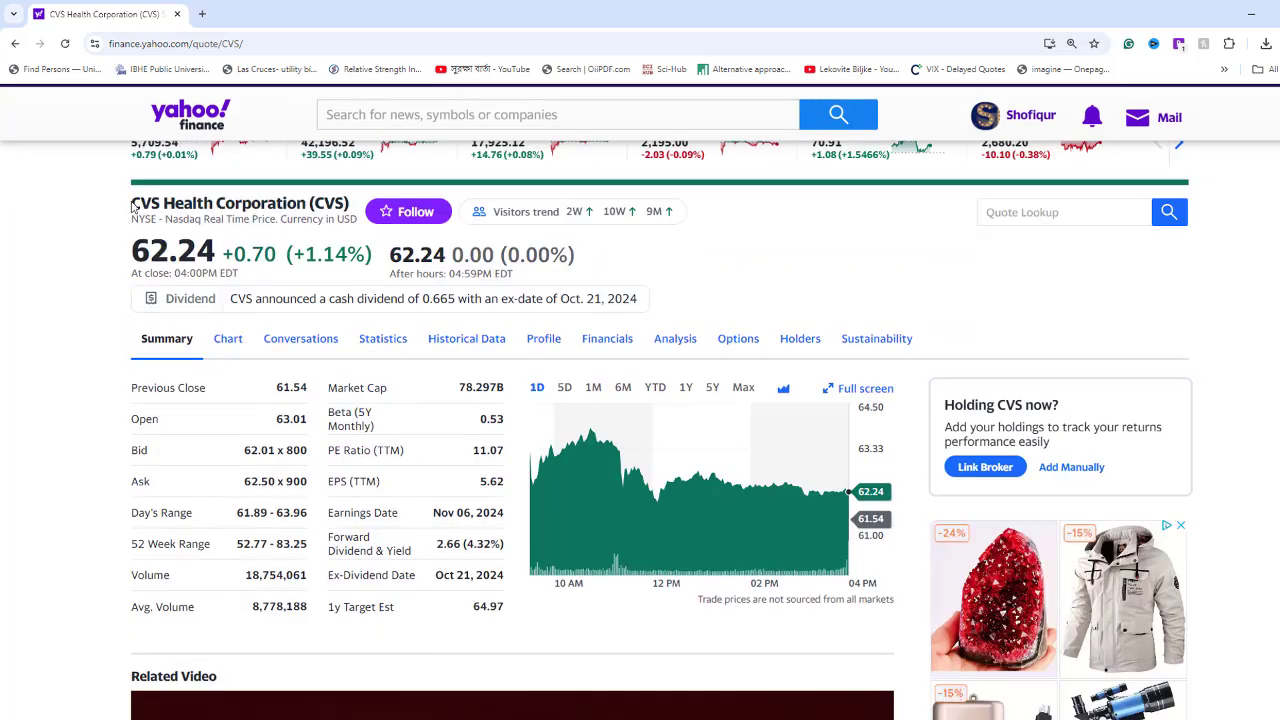
pyautogui.moveTo(133, 200)
pyautogui.mouseDown()
pyautogui.moveTo(352, 210)
pyautogui.moveTo(340, 205)
pyautogui.mouseUp()
pyautogui.rightClick(340, 205)
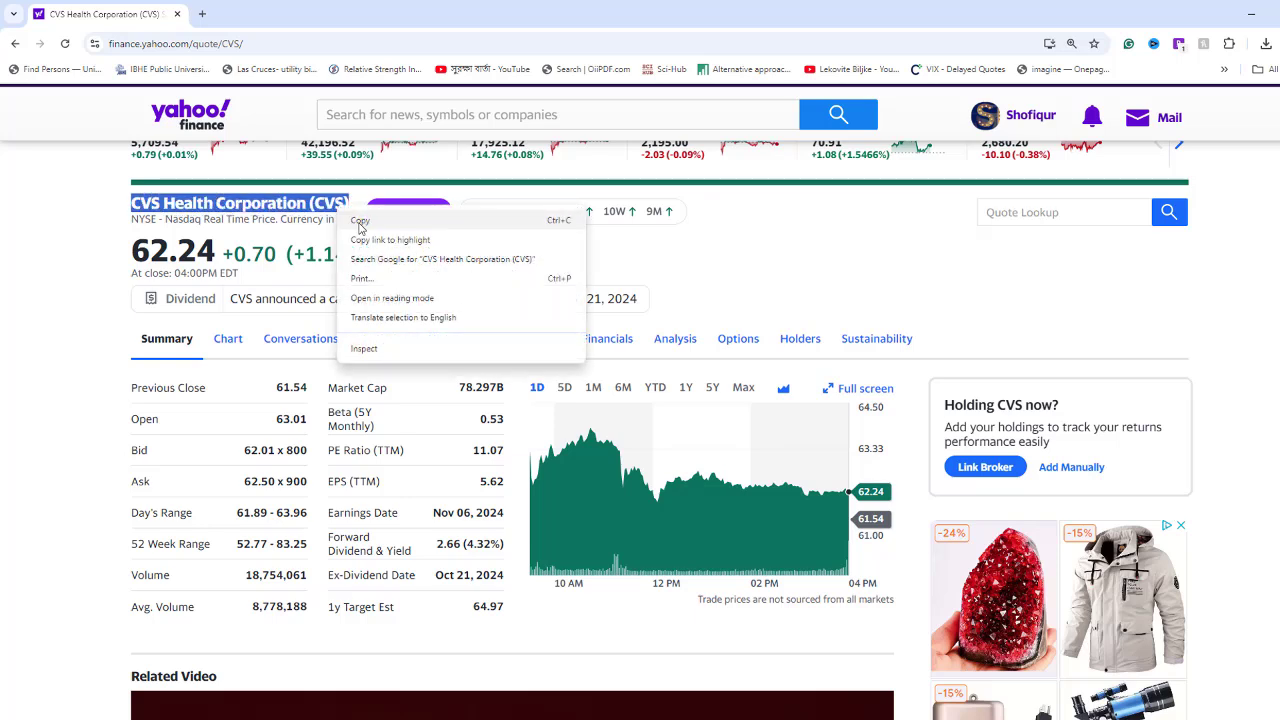
pyautogui.click(360, 222)
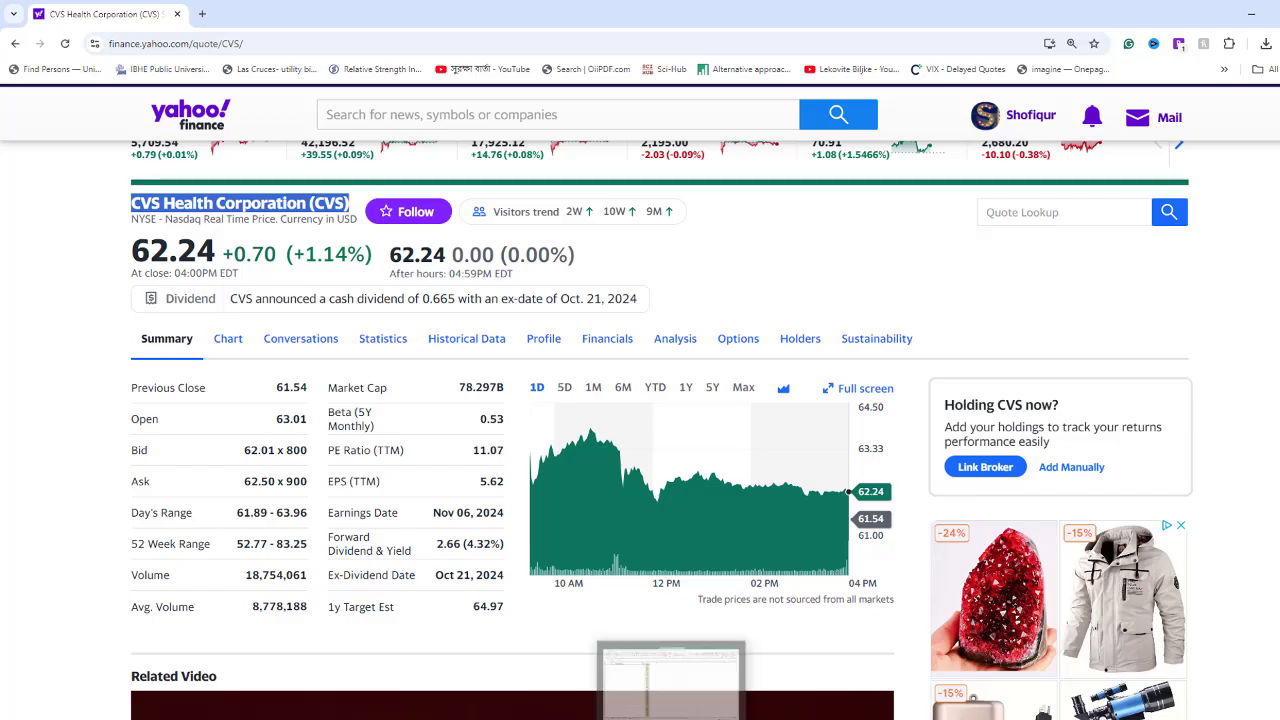
# - Switch to Excel and paste the copied company name as plain text into cell C2 of the SP500 sheet
pyautogui.click(640, 700)
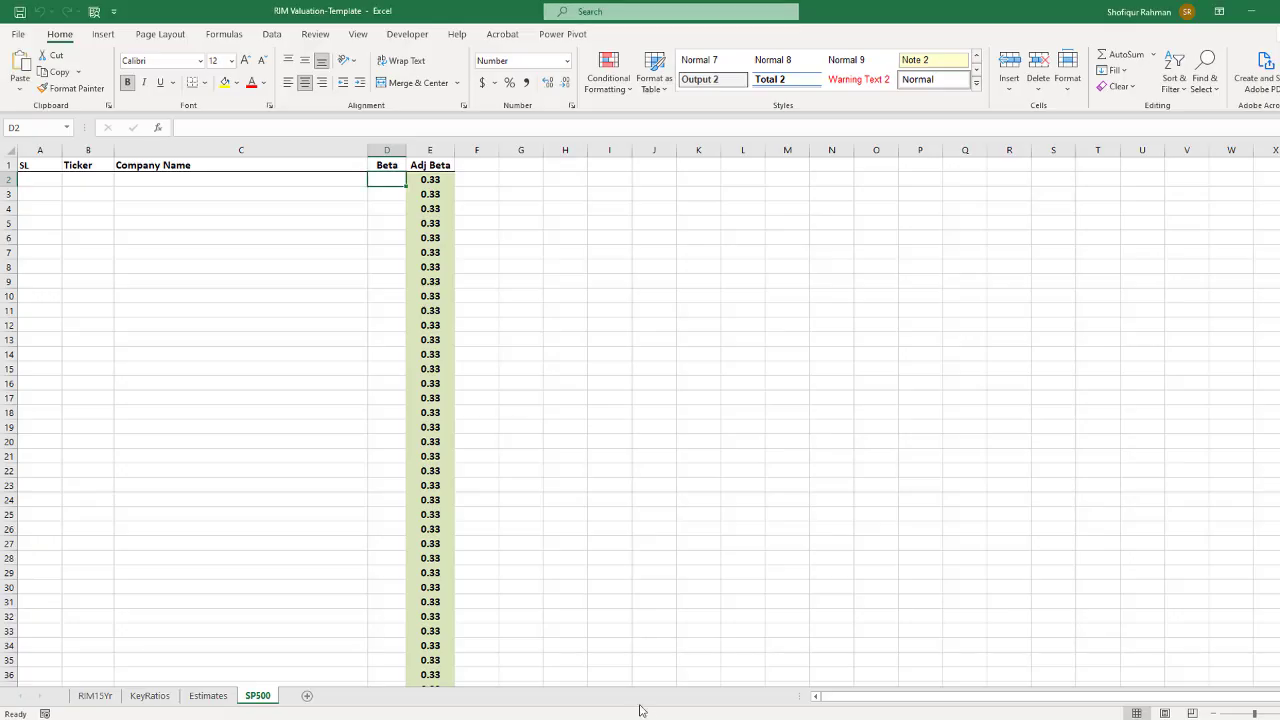
pyautogui.click(178, 180)
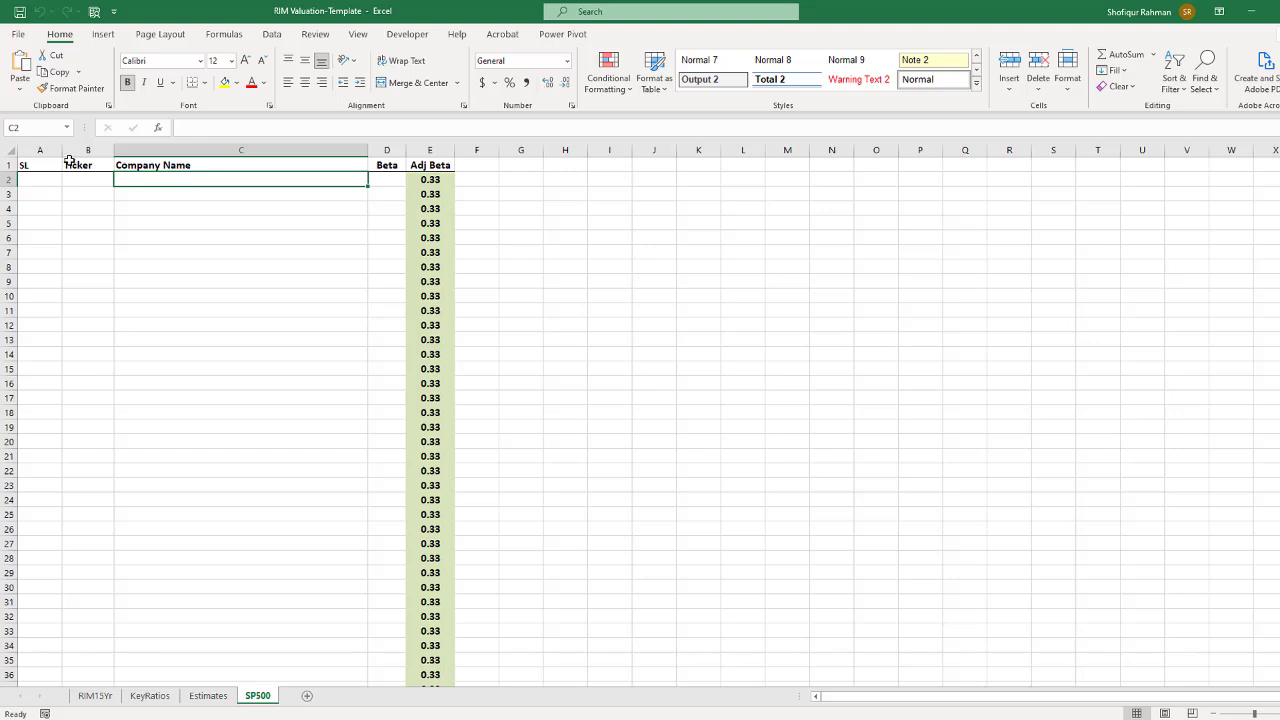
pyautogui.click(14, 90)
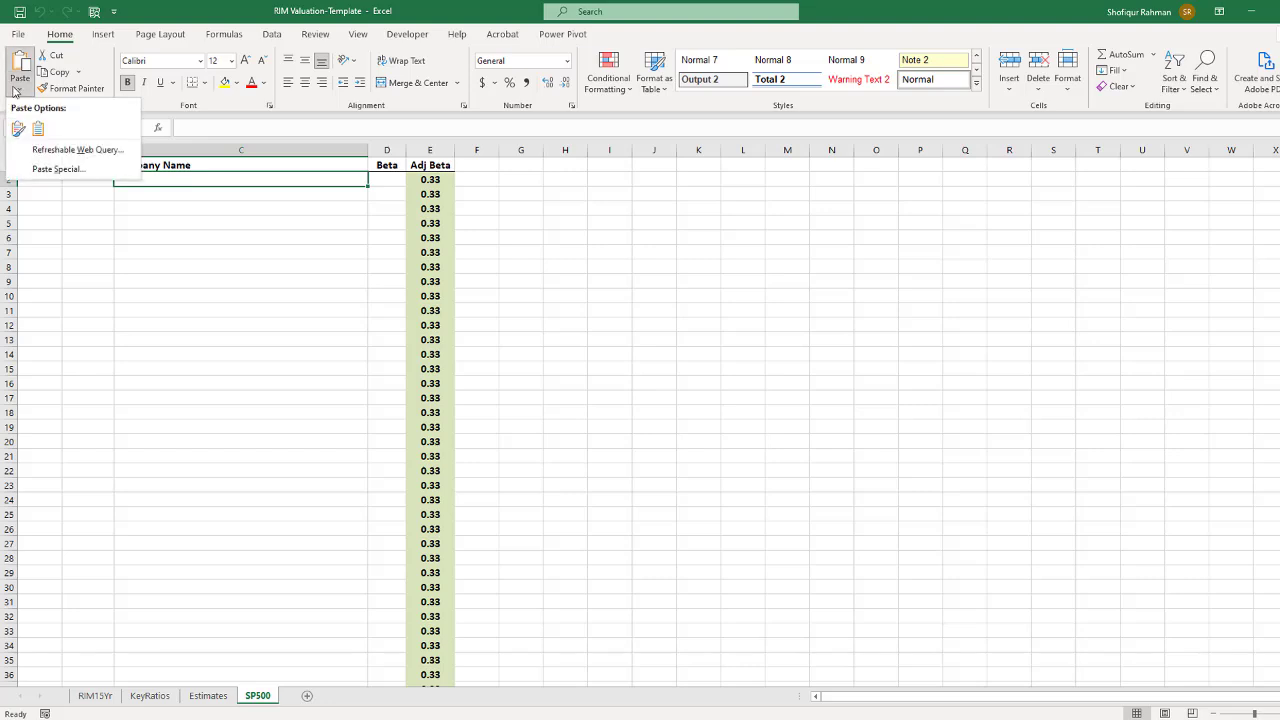
pyautogui.click(55, 169)
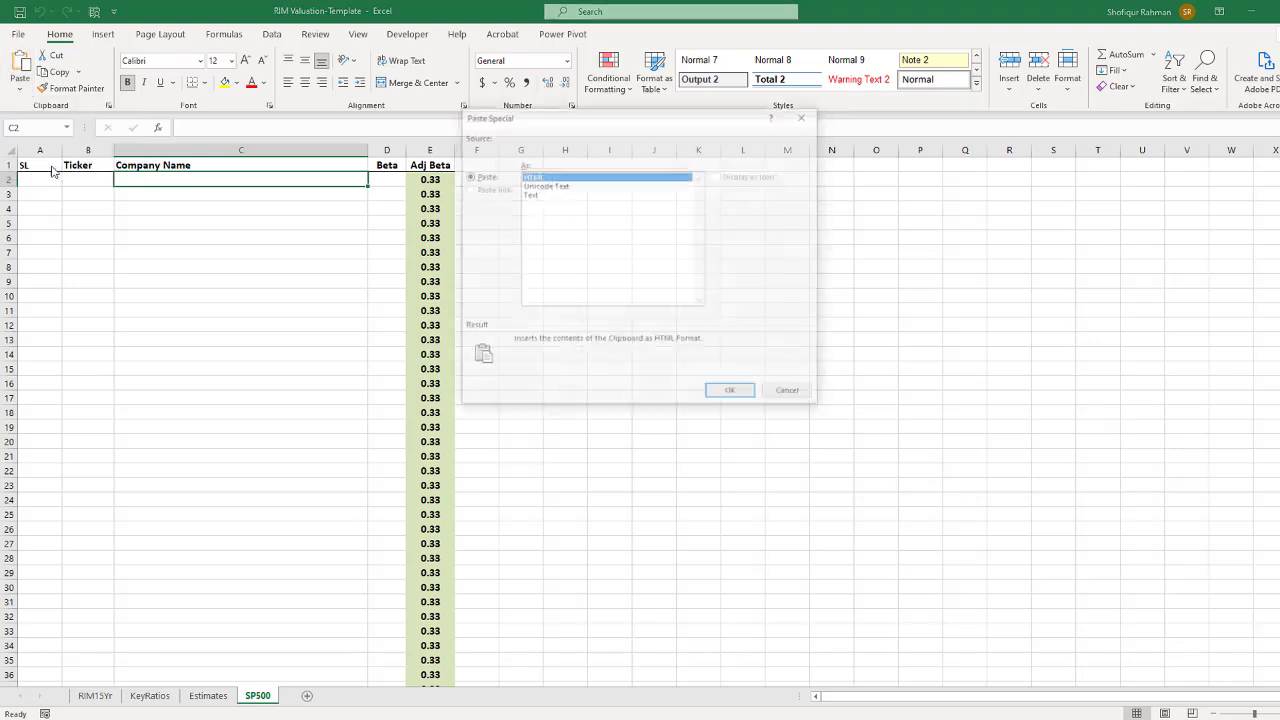
pyautogui.click(531, 195)
pyautogui.click(745, 396)
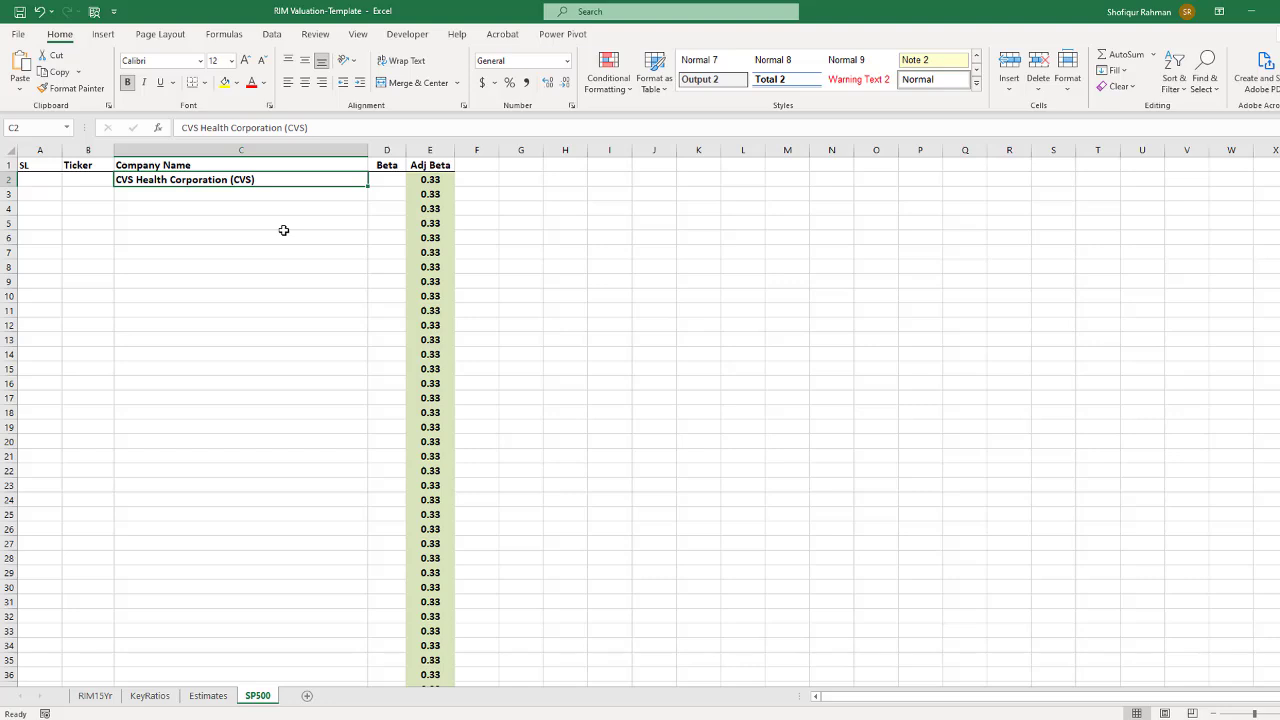
# - Enter the ticker CVS in cell B2 of the SP500 sheet
pyautogui.press('Left')
pyautogui.write('CVS')
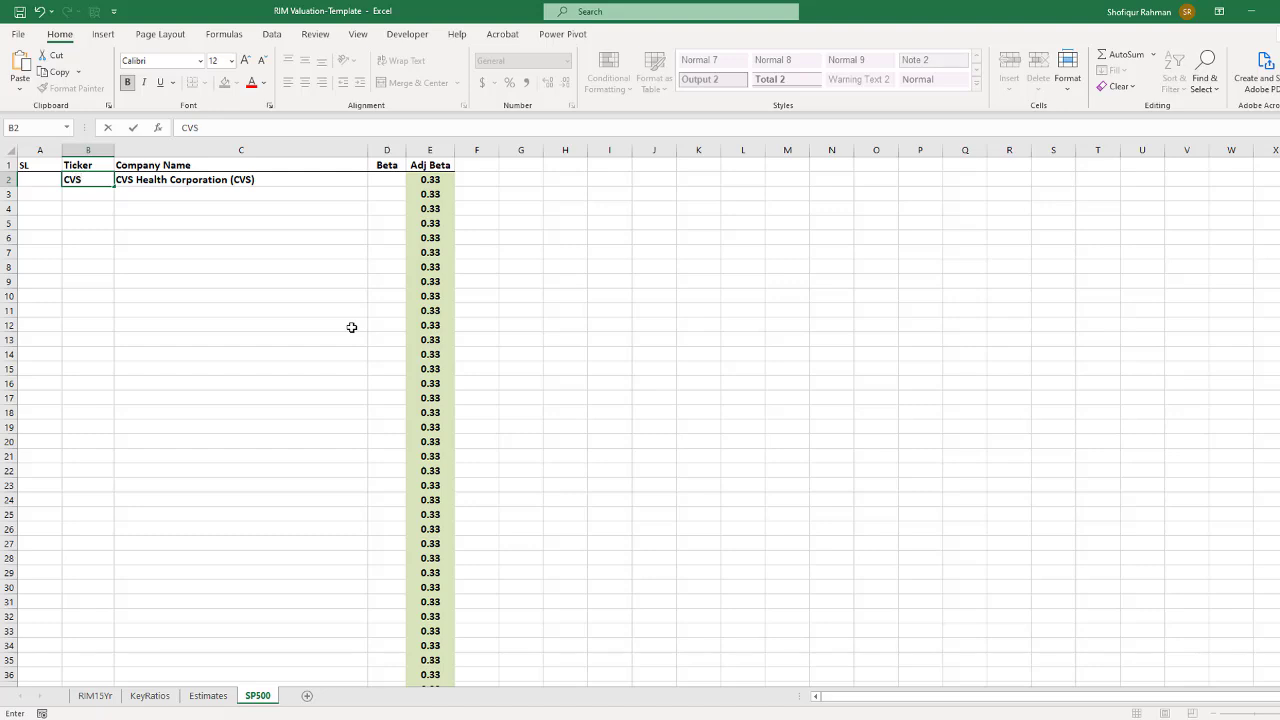
pyautogui.press('Right')
# - Check the 5Y monthly beta on the Yahoo Finance quote page and enter 0.53 as the Beta in cell D2
pyautogui.press('Right')
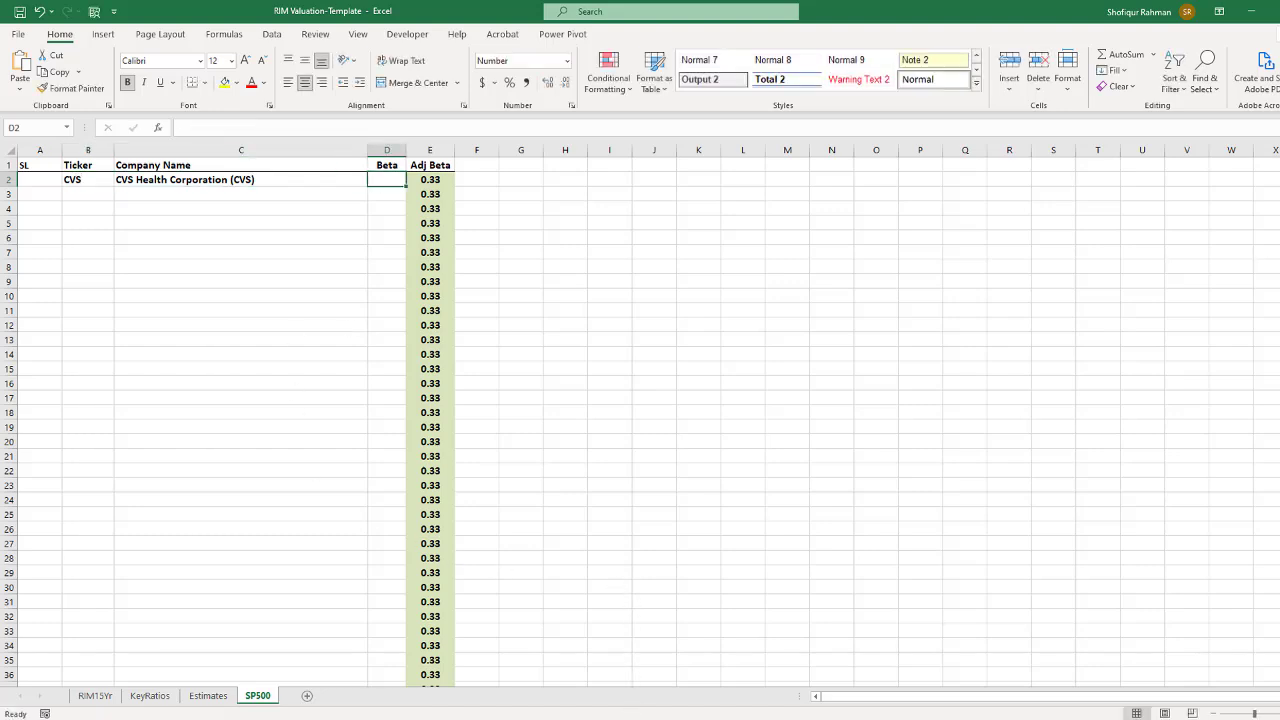
pyautogui.click(568, 716)
pyautogui.moveTo(490, 398)
pyautogui.mouseDown()
pyautogui.moveTo(470, 400)
pyautogui.moveTo(515, 440)
pyautogui.moveTo(500, 398)
pyautogui.mouseUp()
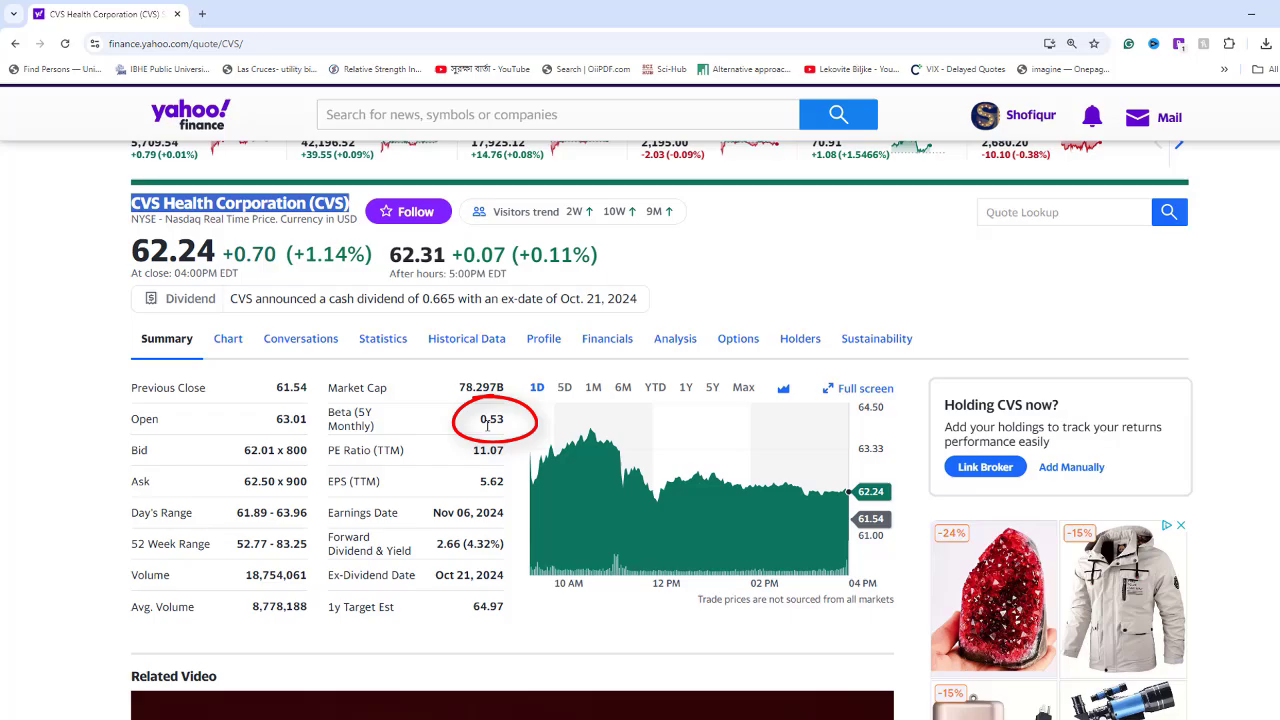
pyautogui.hotkey('alt', 'Tab')
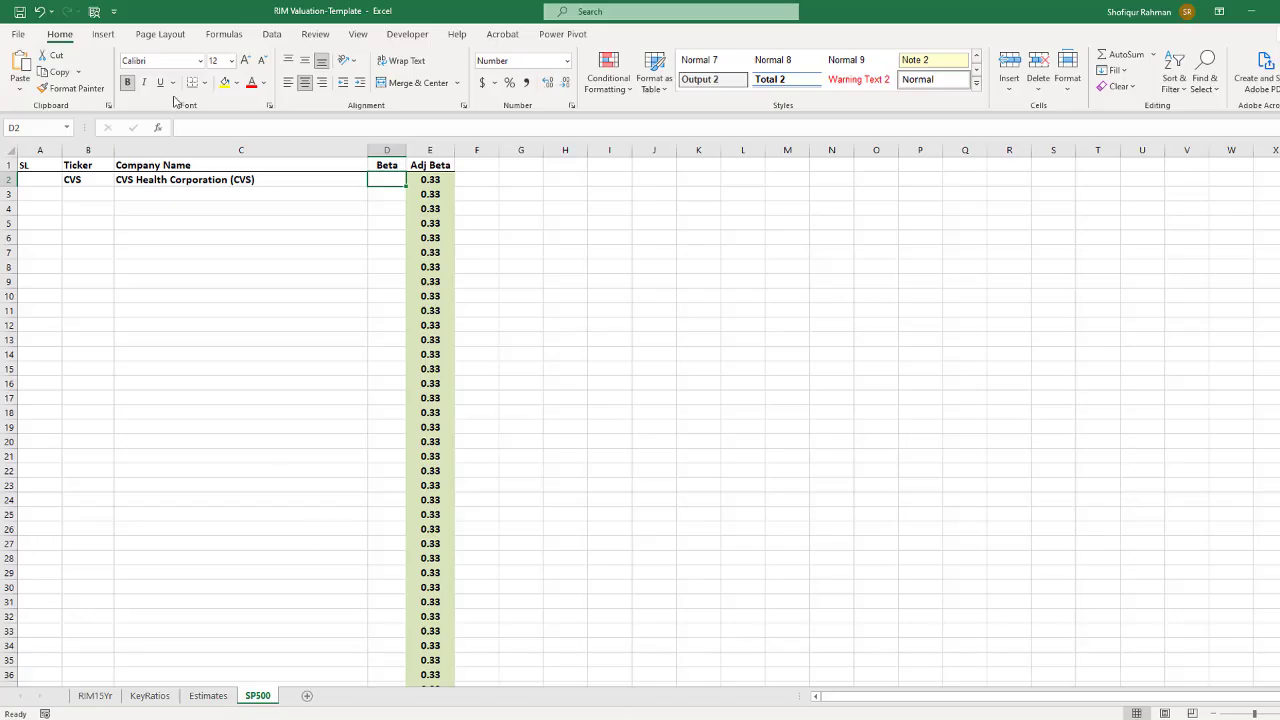
pyautogui.write('0.')
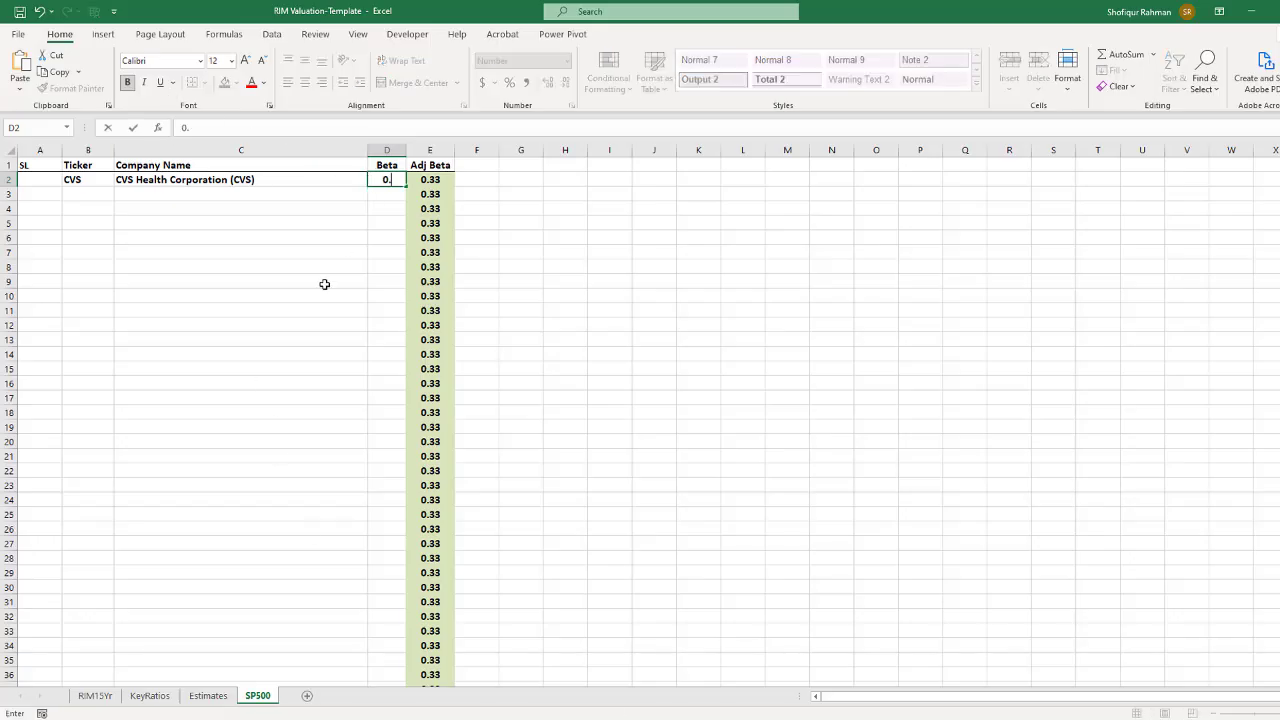
pyautogui.write('53')
pyautogui.press('Tab')
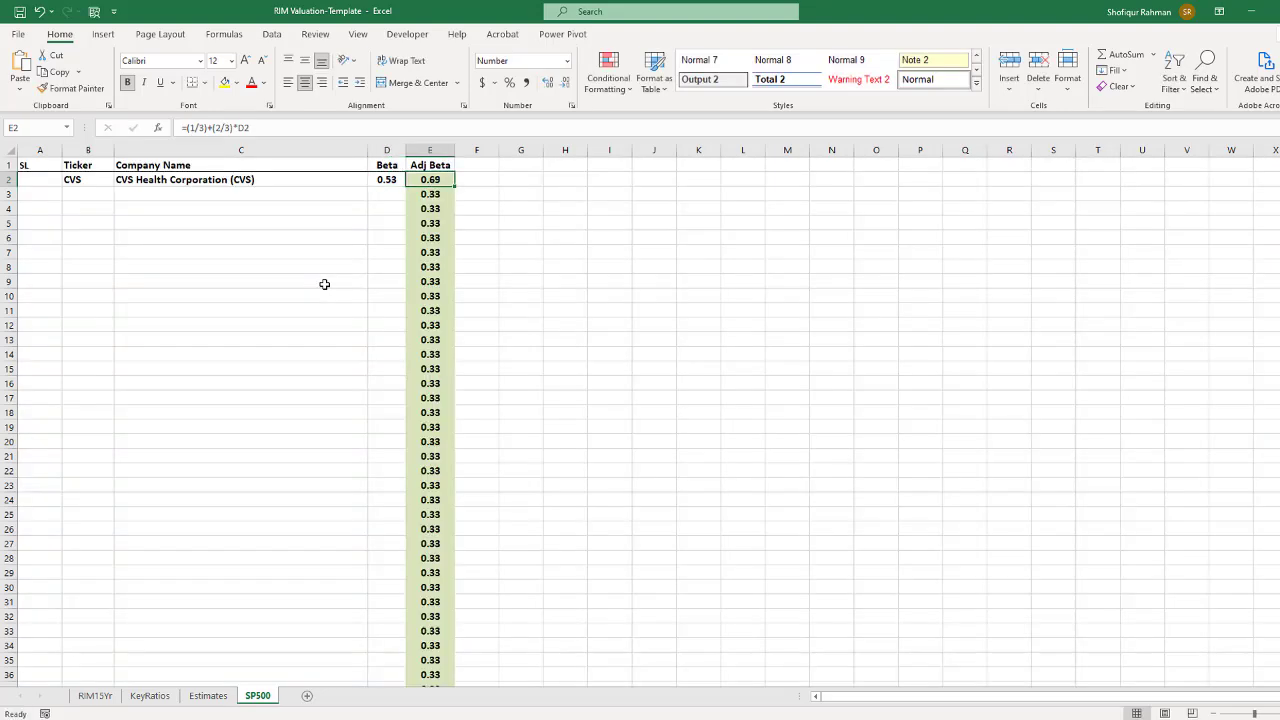
pyautogui.press('Left')
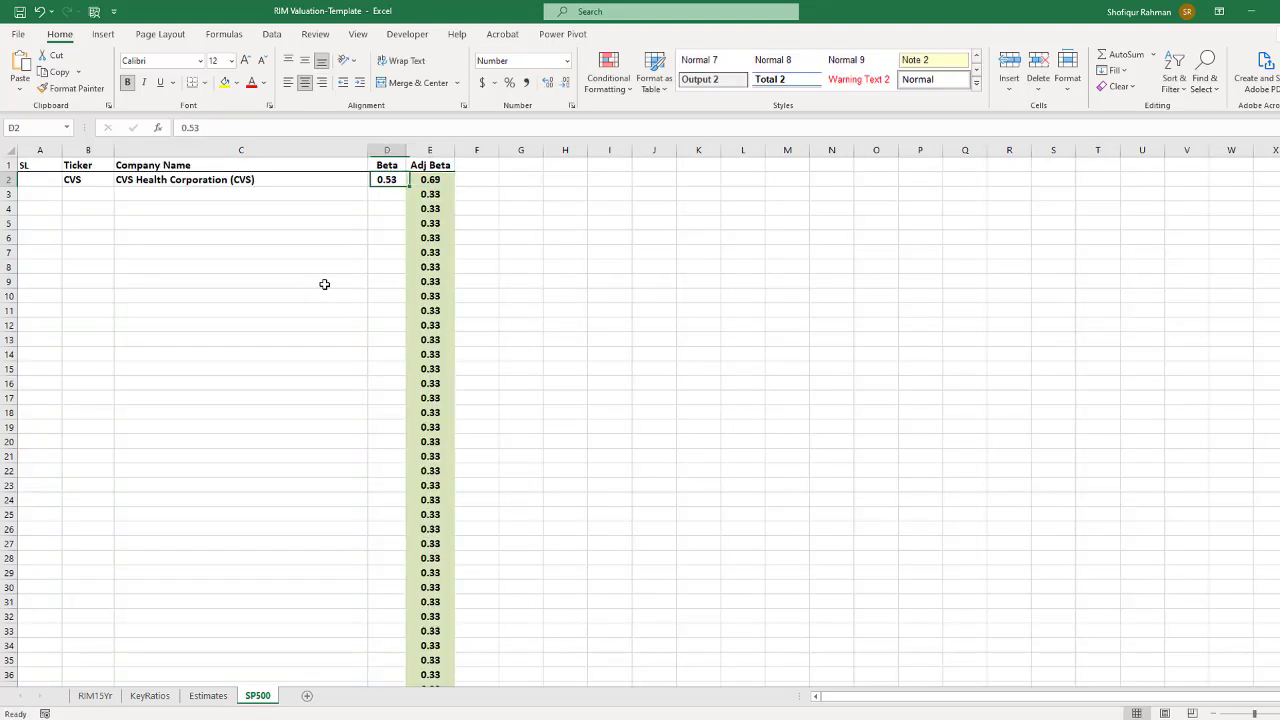
# - Bring up the Estimates sheet, switch to Yahoo Finance in Chrome and open the CVS Analysis page at its earnings estimates
pyautogui.click(218, 699)
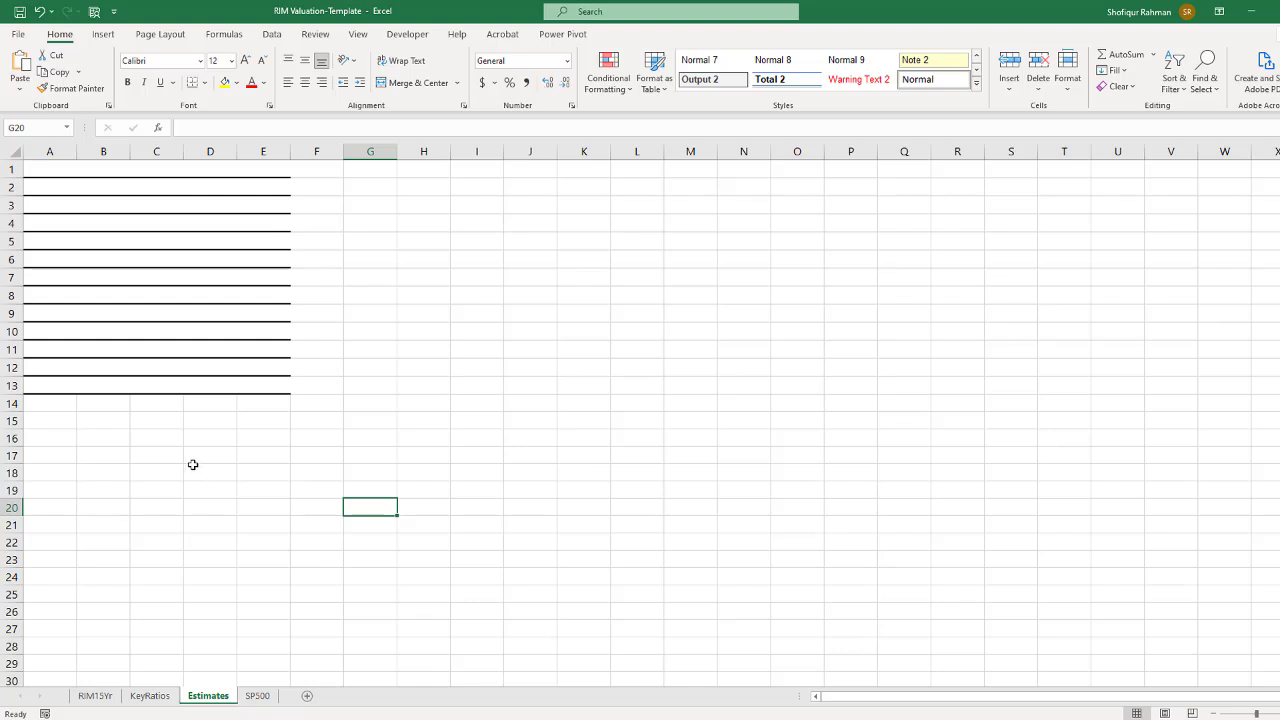
pyautogui.moveTo(650, 712)
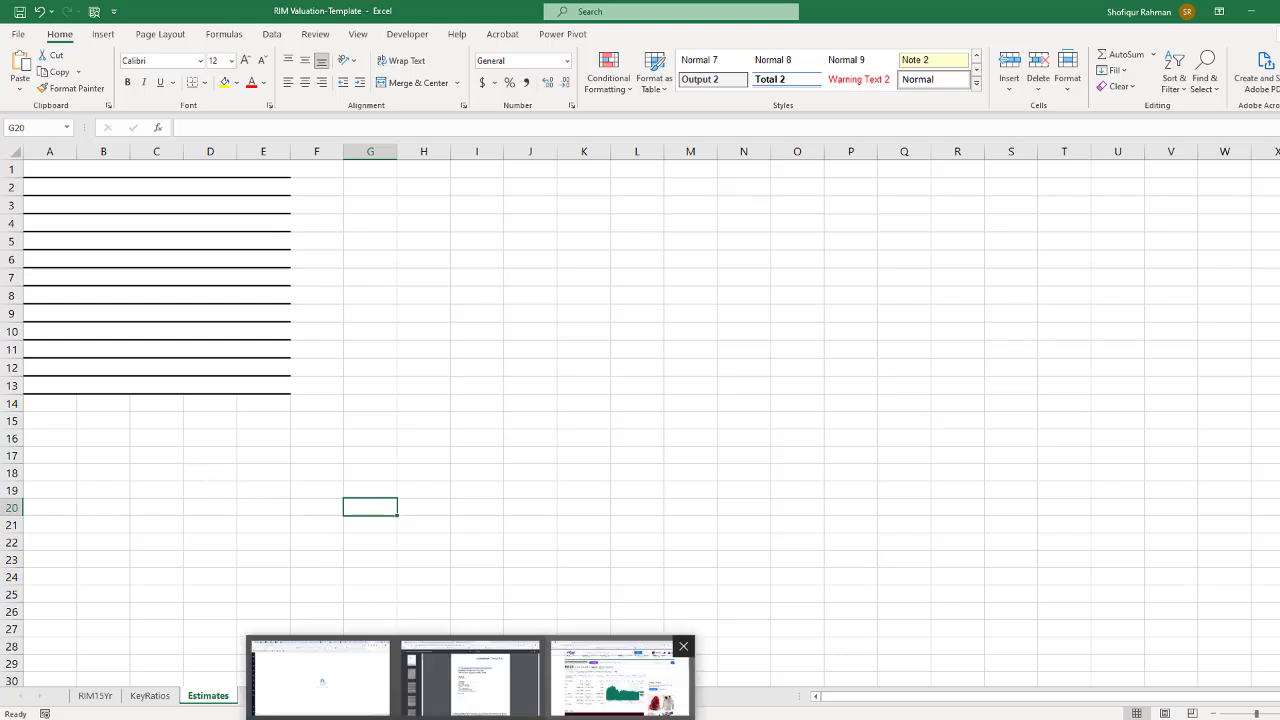
pyautogui.click(625, 670)
pyautogui.moveTo(672, 298)
pyautogui.mouseDown()
pyautogui.moveTo(638, 355)
pyautogui.moveTo(702, 305)
pyautogui.moveTo(648, 300)
pyautogui.mouseUp()
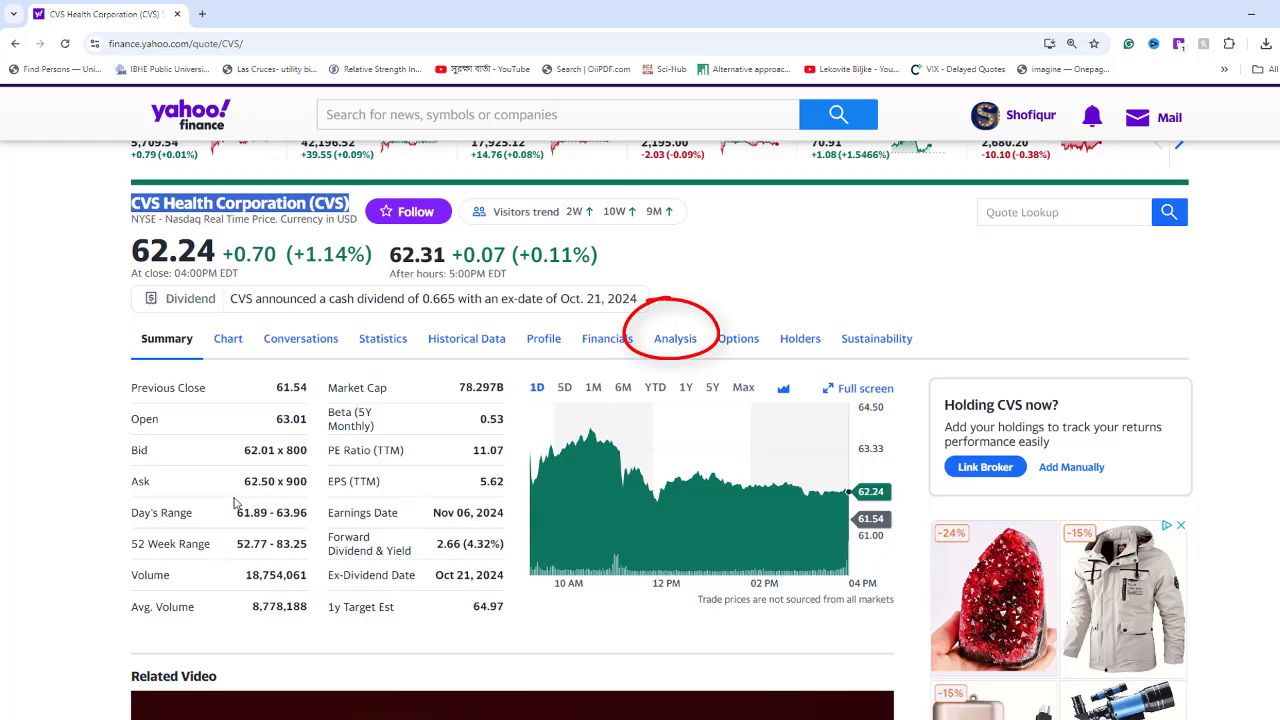
pyautogui.click(665, 355)
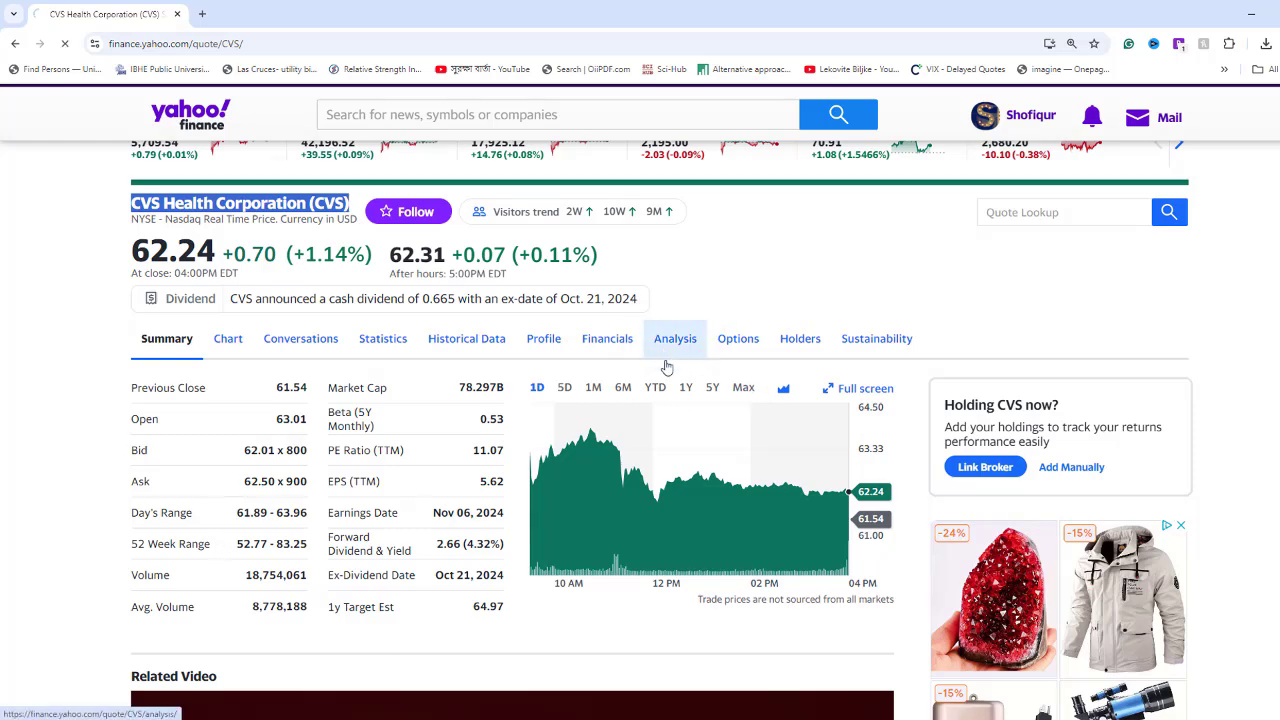
pyautogui.scroll(-2, 485, 577)
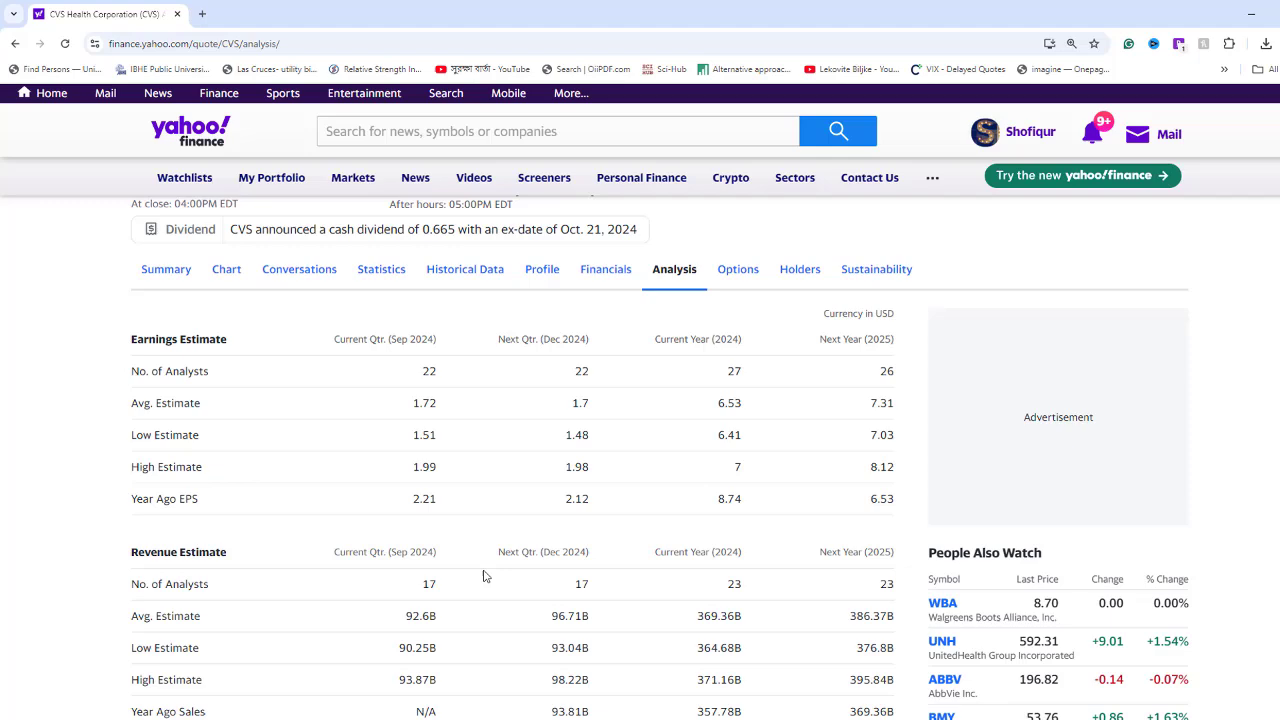
# - Copy the Earnings Estimate and Revenue Estimate tables from Yahoo Finance and paste them into Excel's Estimates sheet at A1, matching destination formatting
pyautogui.scroll(-1, 486, 571)
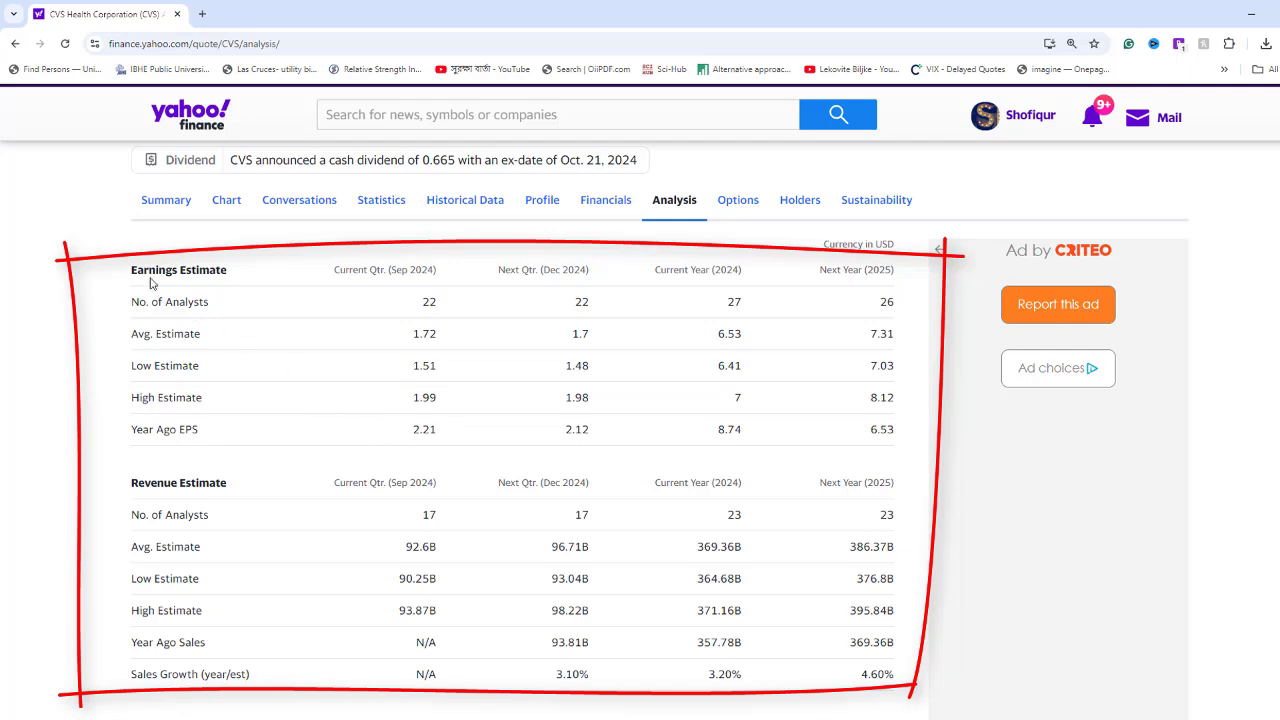
pyautogui.moveTo(131, 270)
pyautogui.mouseDown()
pyautogui.moveTo(497, 294)
pyautogui.moveTo(831, 540)
pyautogui.moveTo(863, 640)
pyautogui.moveTo(898, 665)
pyautogui.mouseUp()
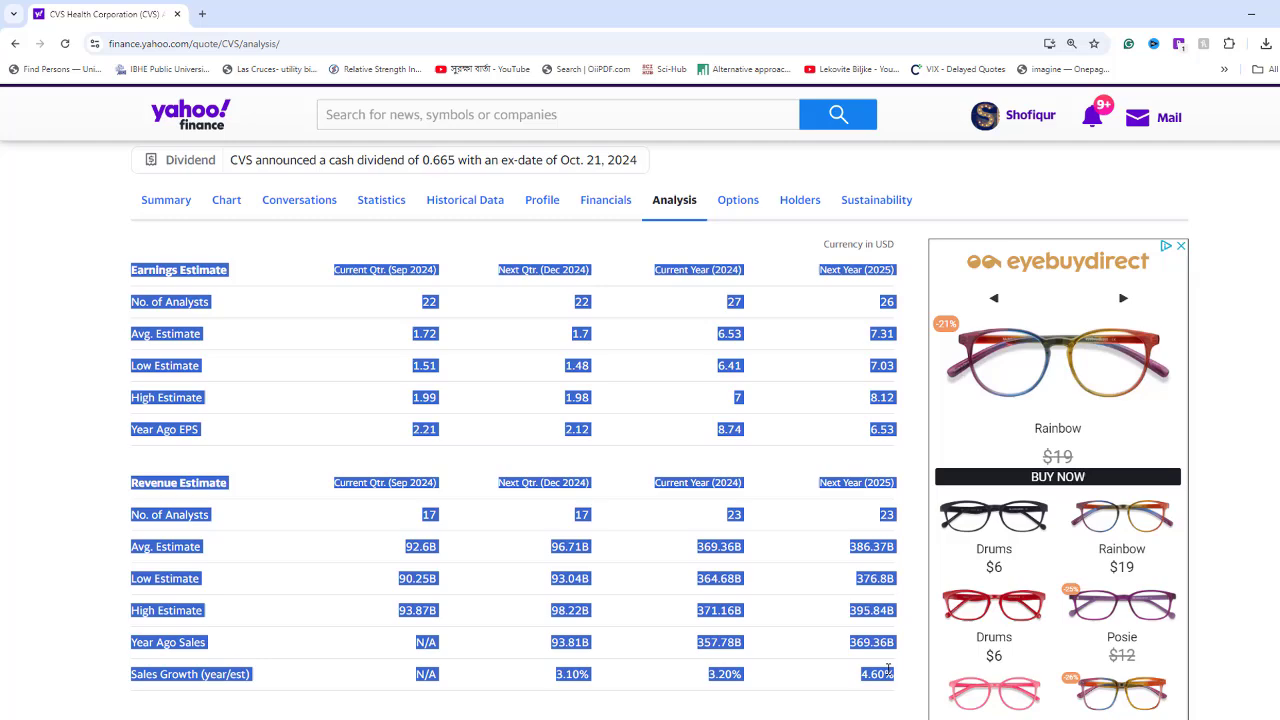
pyautogui.rightClick(880, 674)
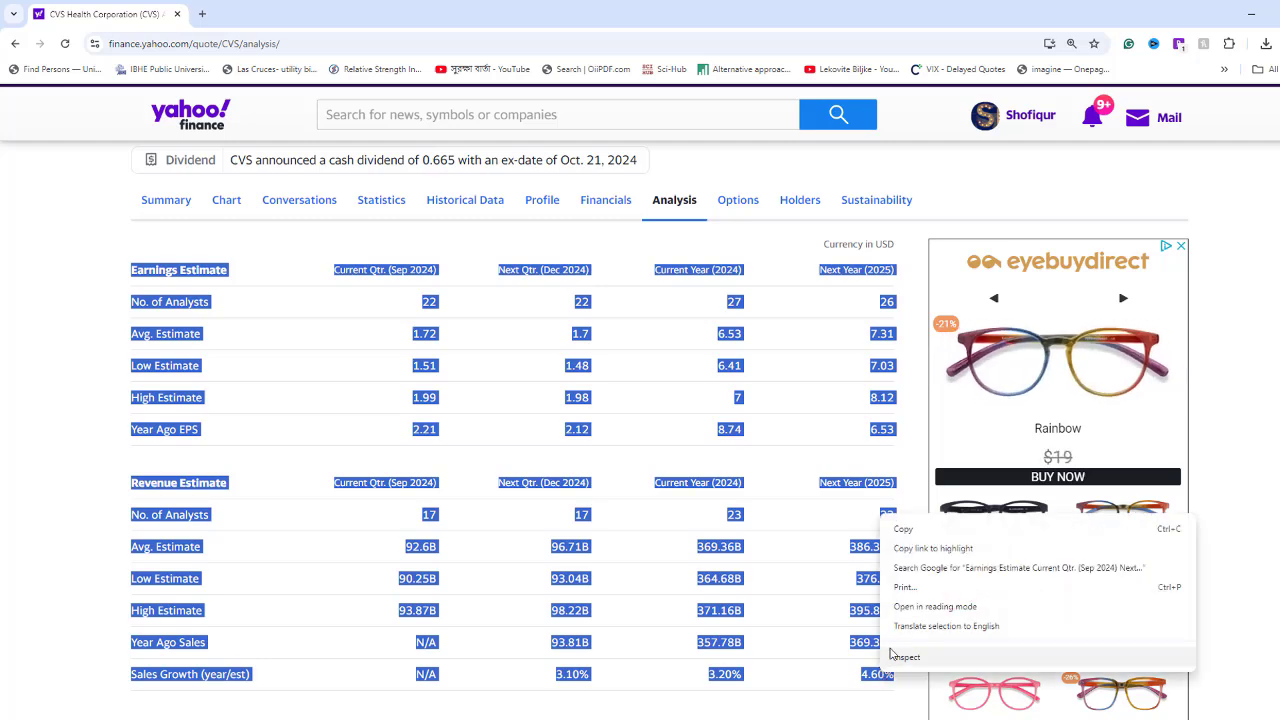
pyautogui.click(924, 529)
pyautogui.click(20, 88)
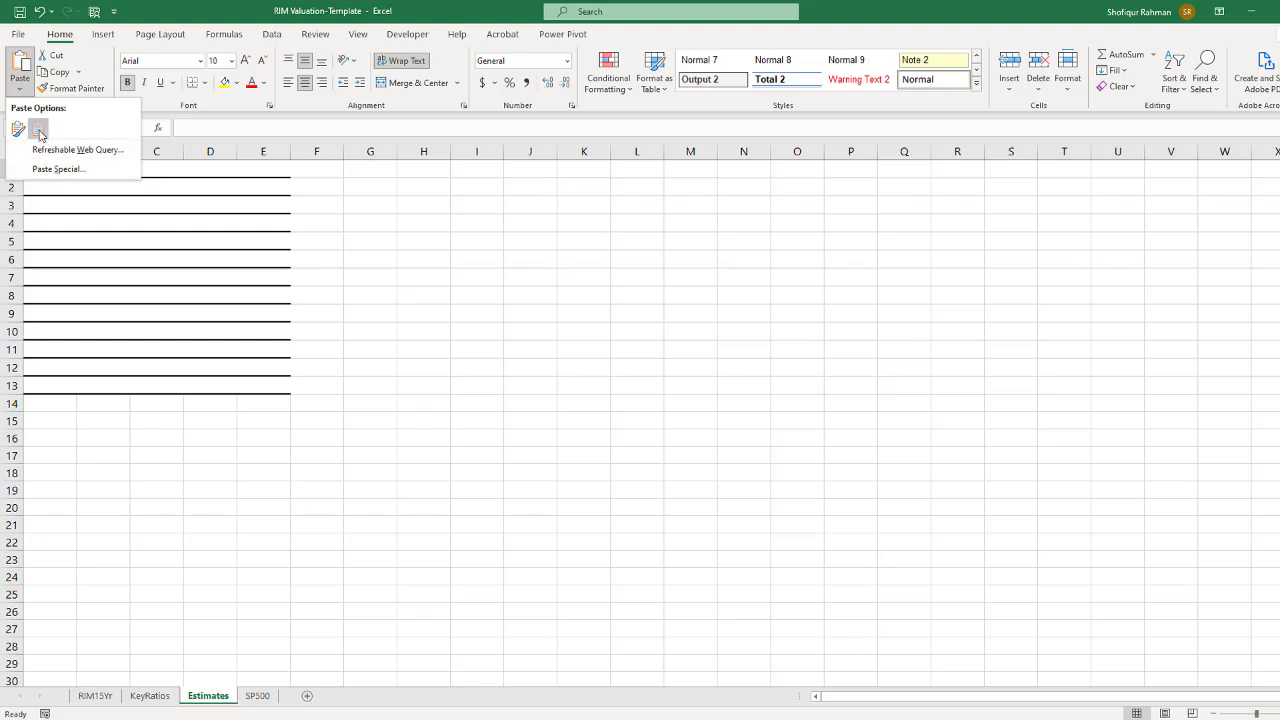
pyautogui.click(38, 128)
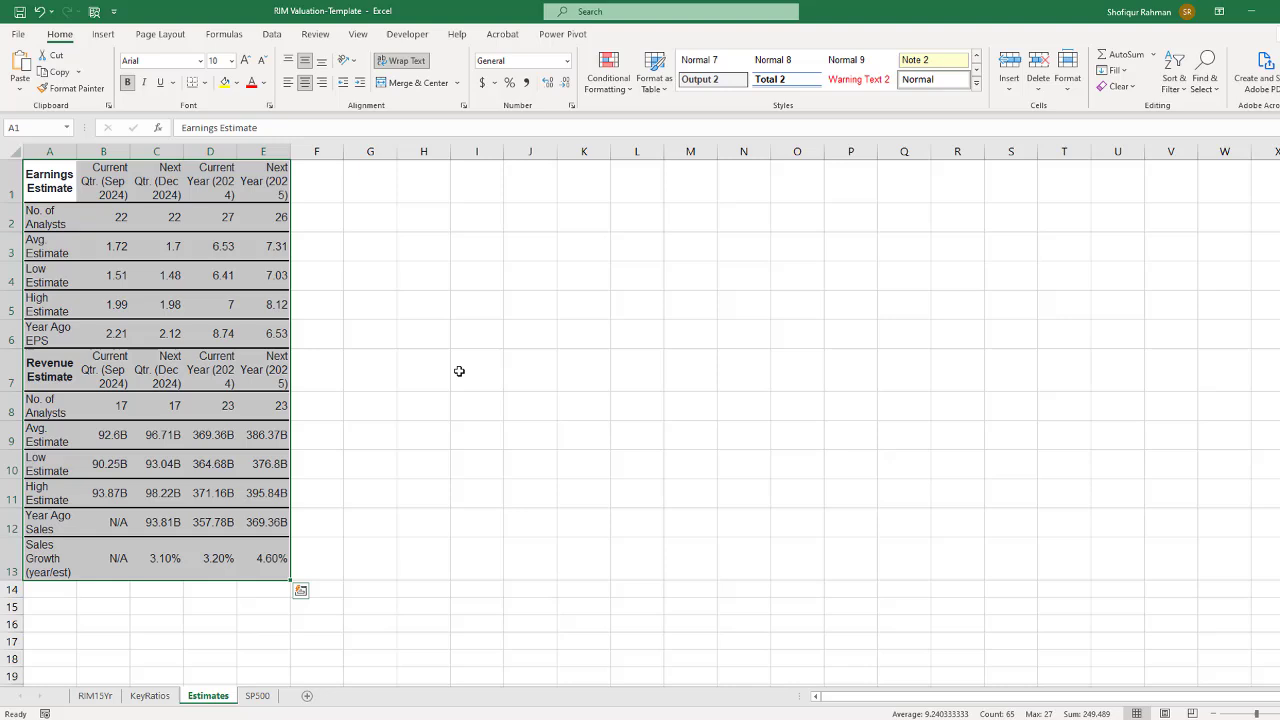
# - Deselect the pasted tables and widen columns A to E of the Estimates sheet to fit their contents
pyautogui.press('Escape')
pyautogui.click(370, 493)
pyautogui.doubleClick(76, 151)
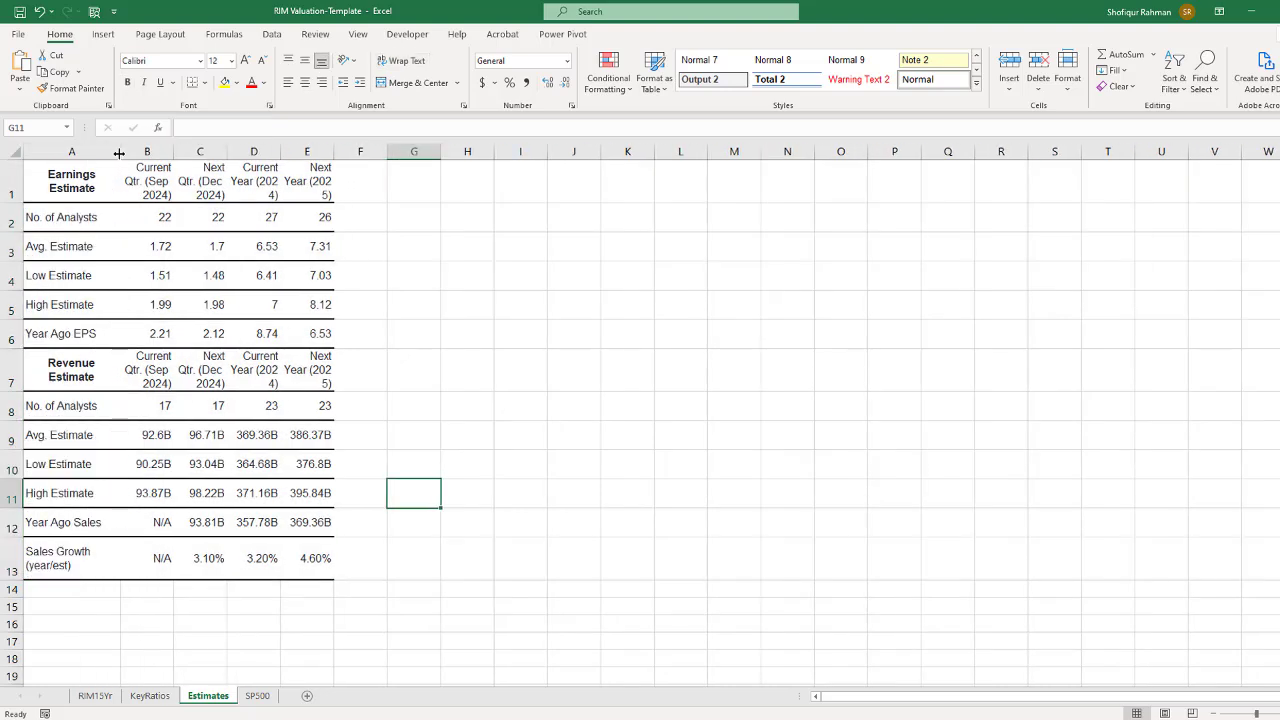
pyautogui.doubleClick(333, 151)
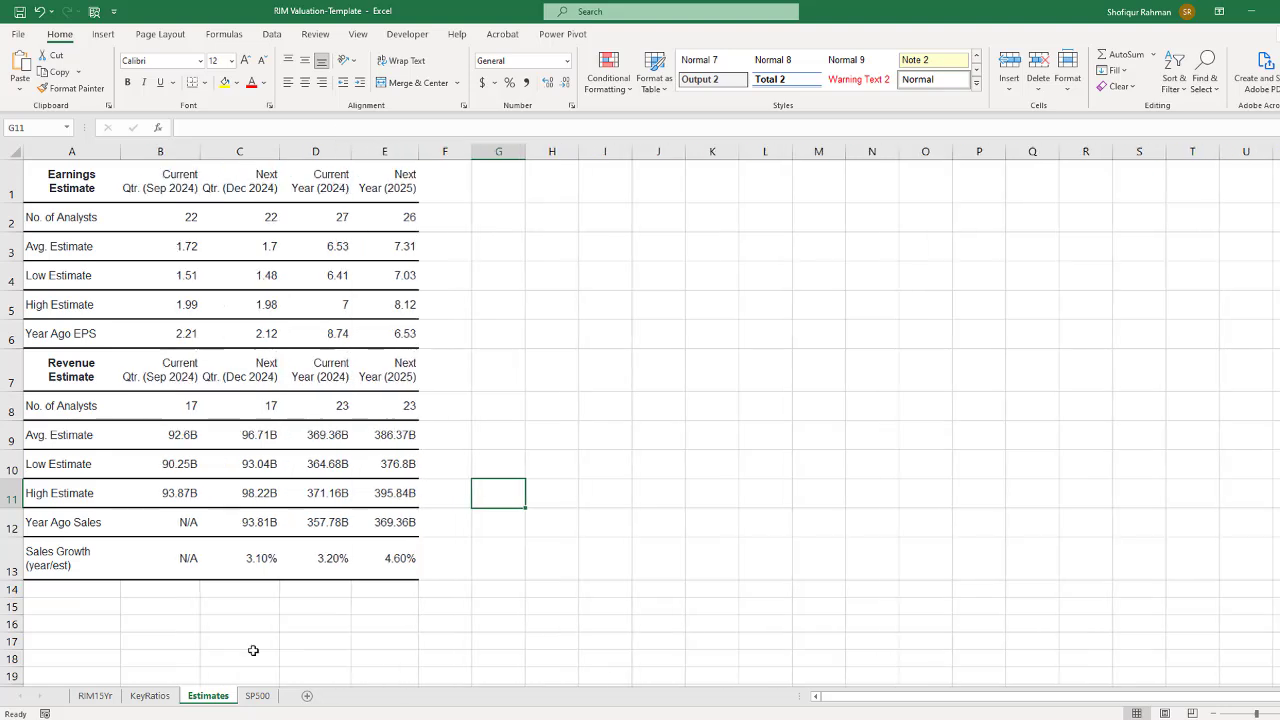
# - Bring up the KeyRatios sheet, switch to Chrome and open morningstar.com in a new browser tab
pyautogui.click(155, 703)
pyautogui.click(676, 526)
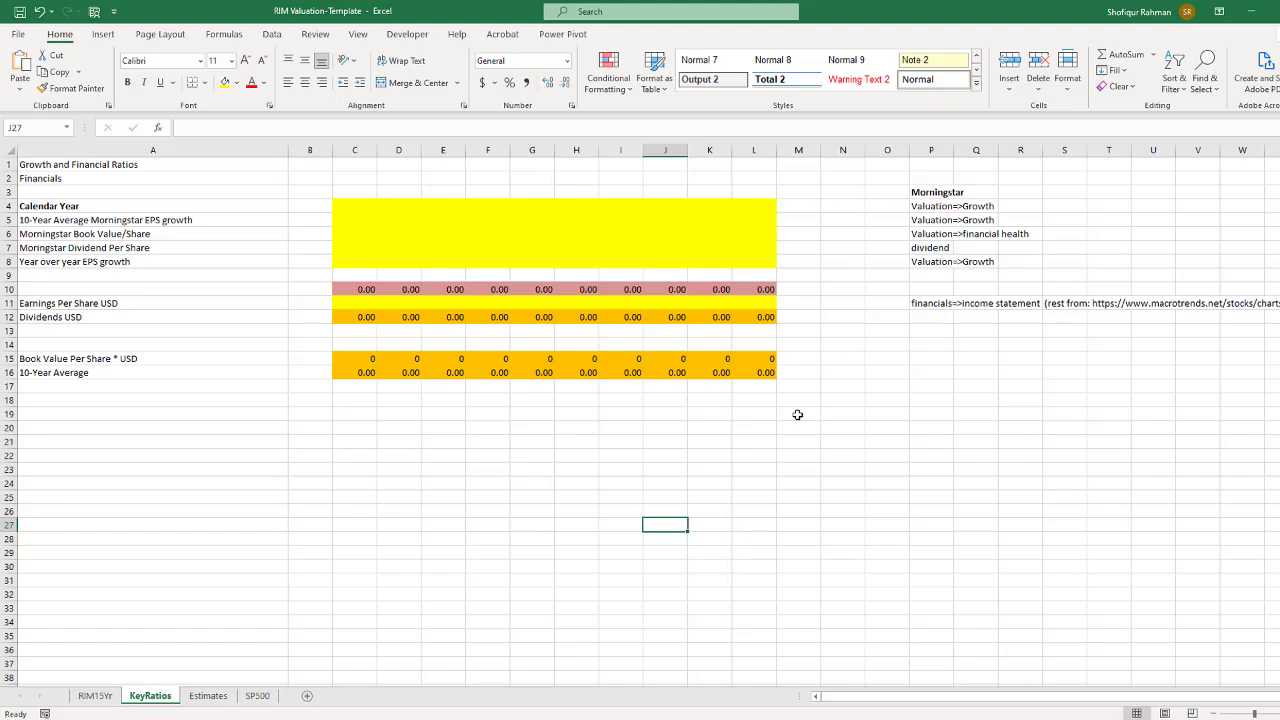
pyautogui.hotkey('alt', 'Tab')
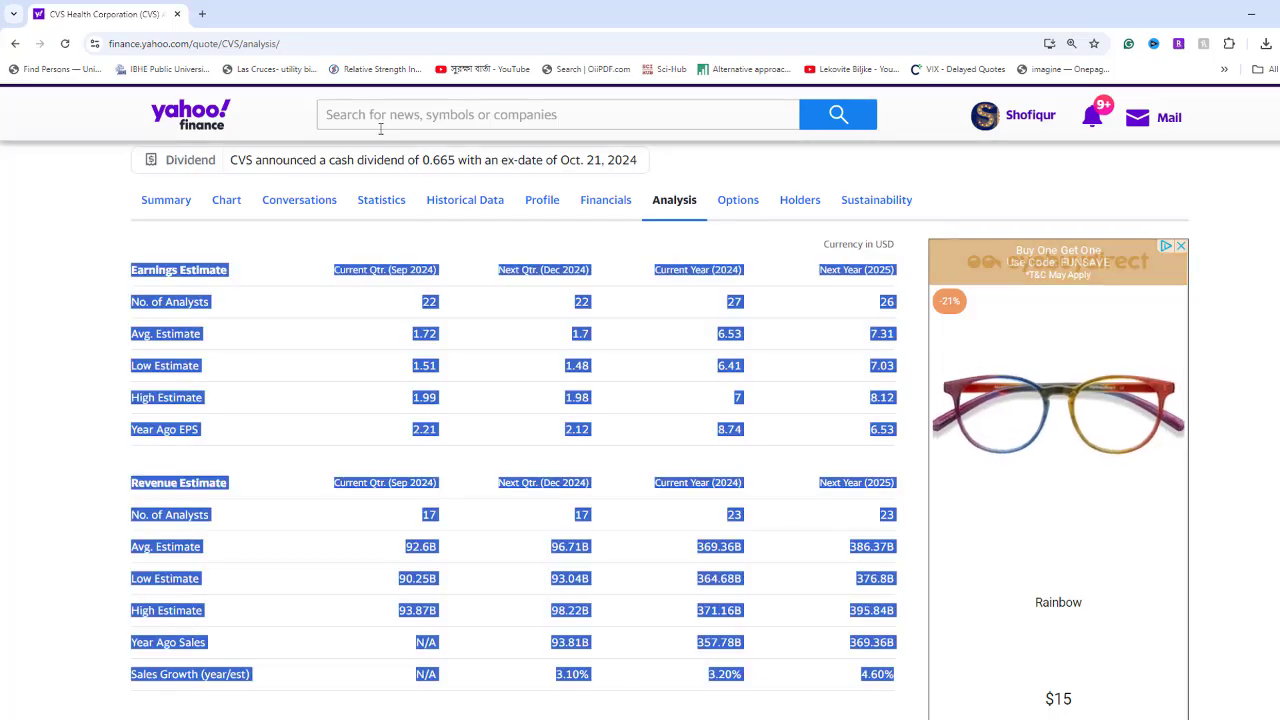
pyautogui.click(200, 33)
pyautogui.click(202, 14)
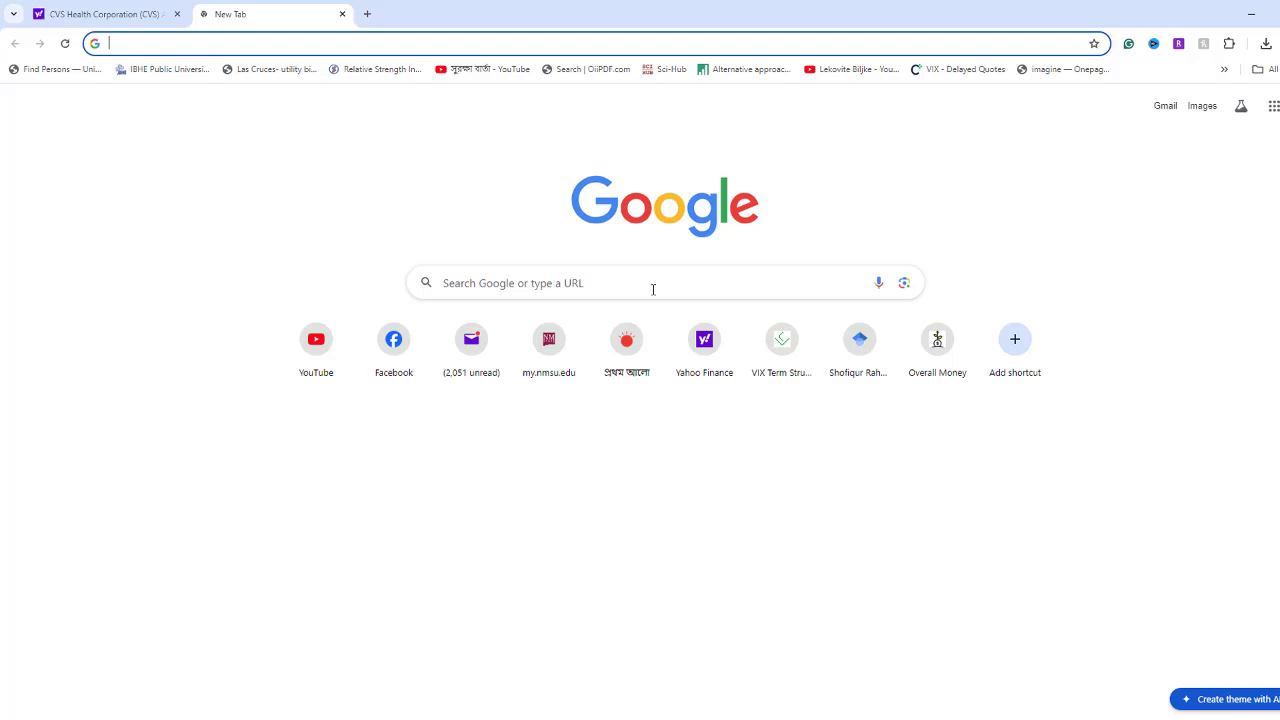
pyautogui.write('morn')
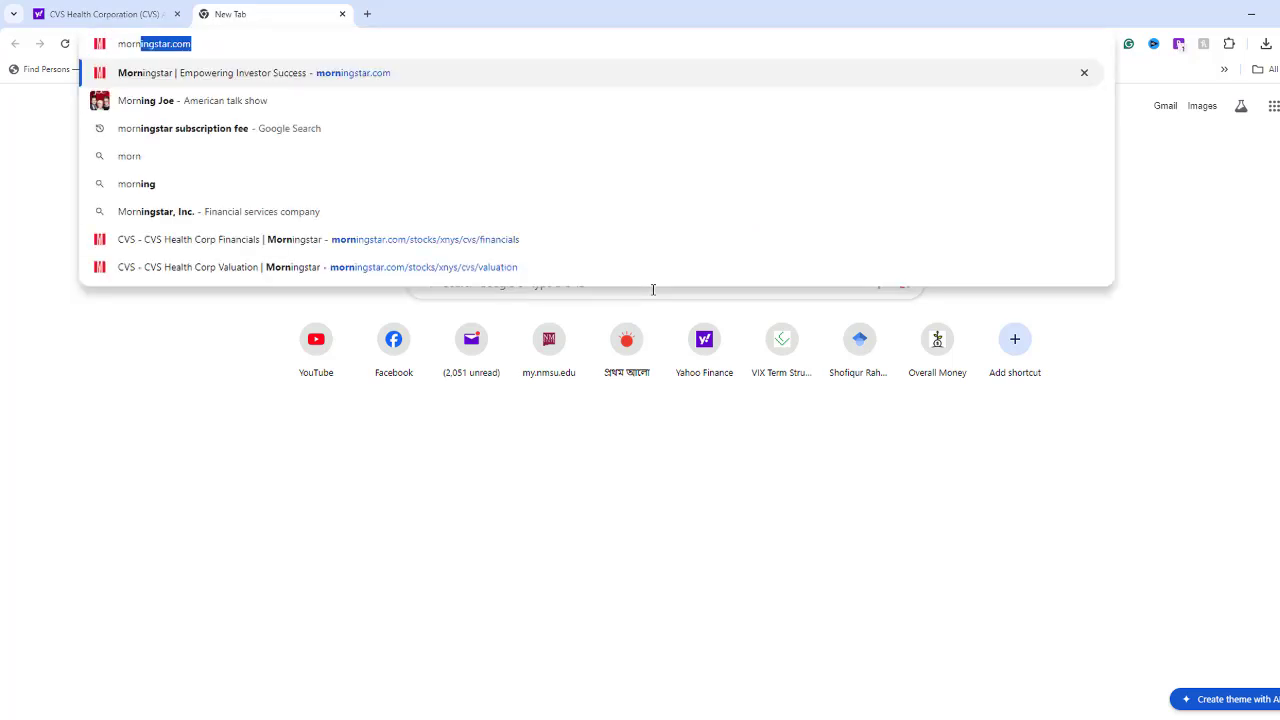
pyautogui.press('Return')
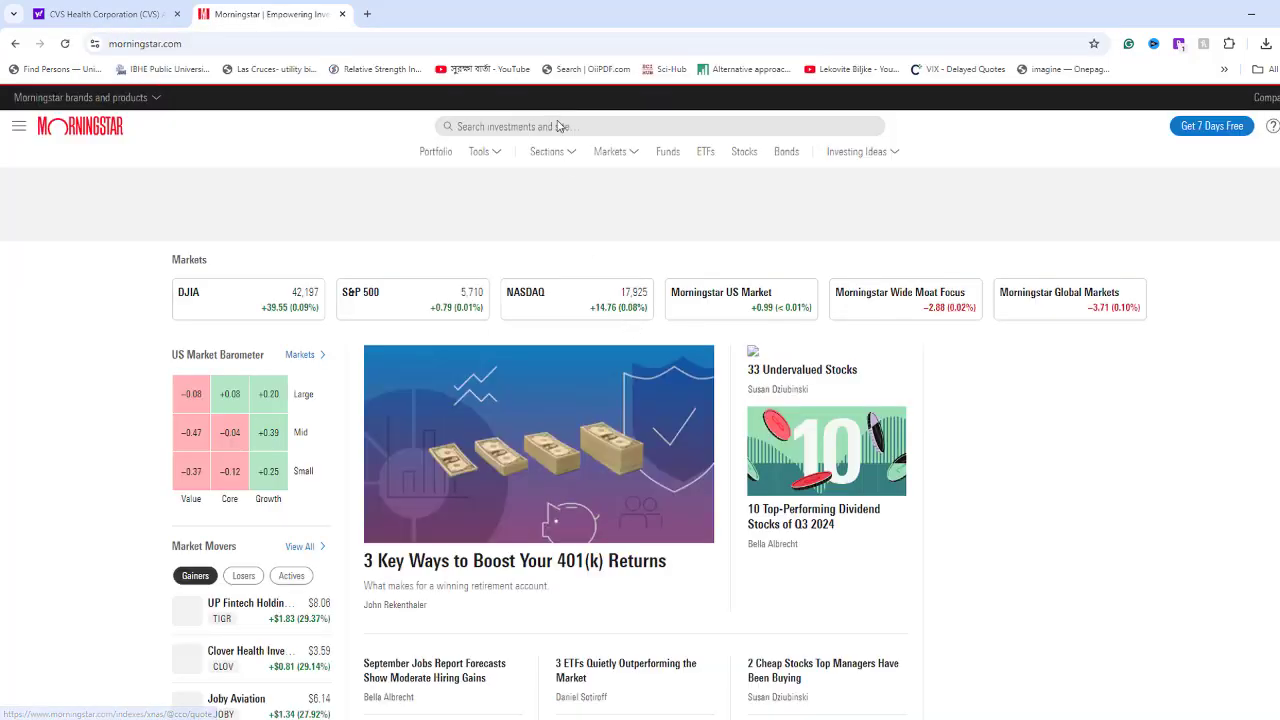
# - Search Morningstar for cvs and open the CVS Health Corp stock page
pyautogui.click(557, 128)
pyautogui.write('cvs')
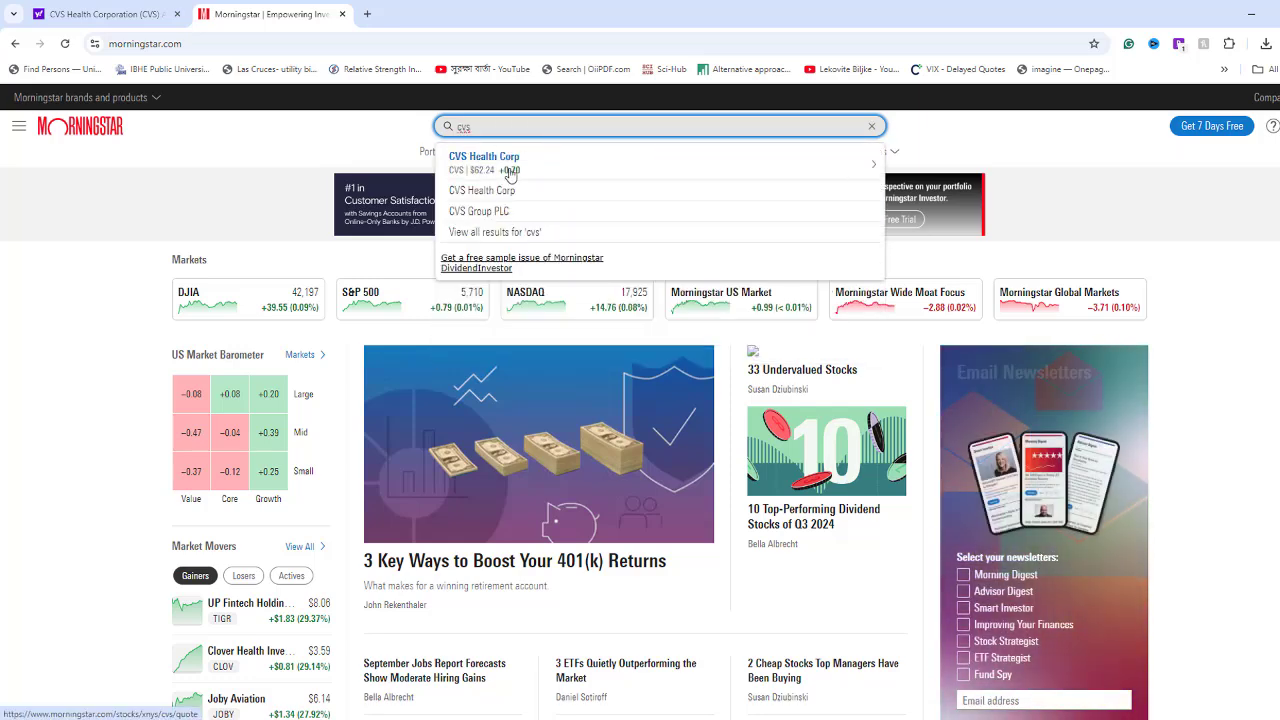
pyautogui.click(510, 170)
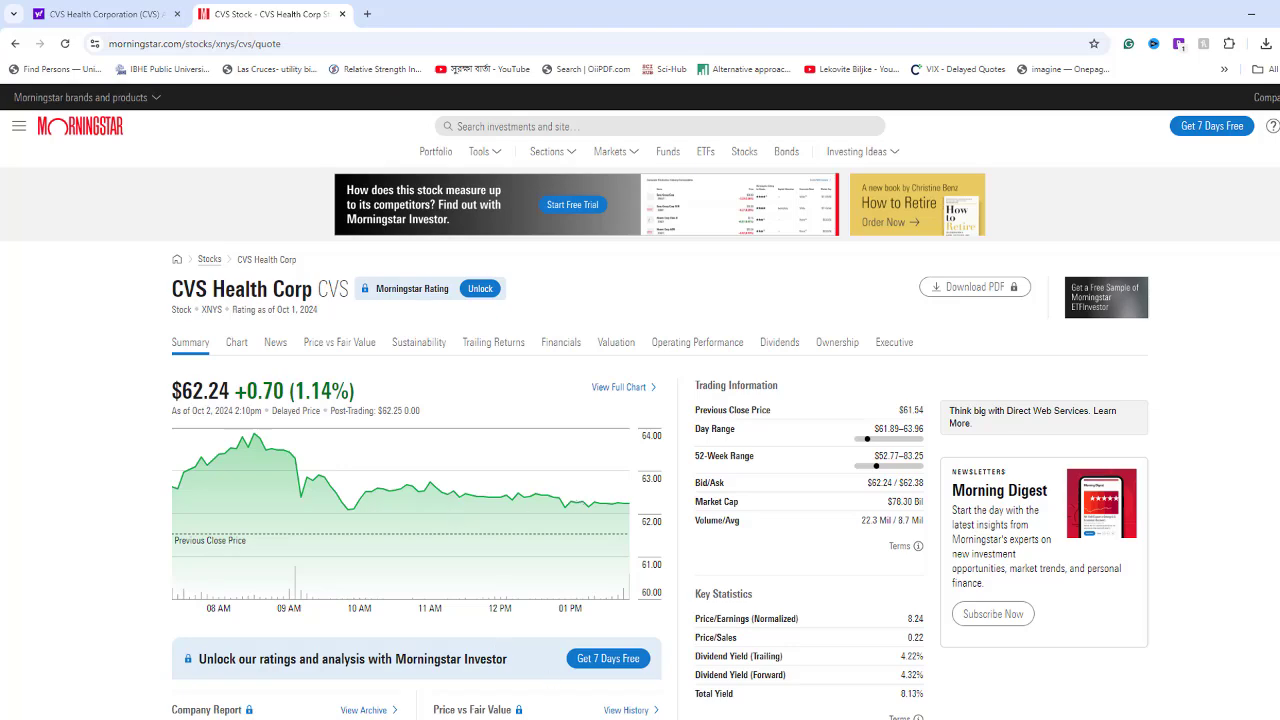
# - Check the Morningstar source notes on the KeyRatios sheet and display the Growth key statistics on the CVS Valuation page
pyautogui.hotkey('alt', 'Tab')
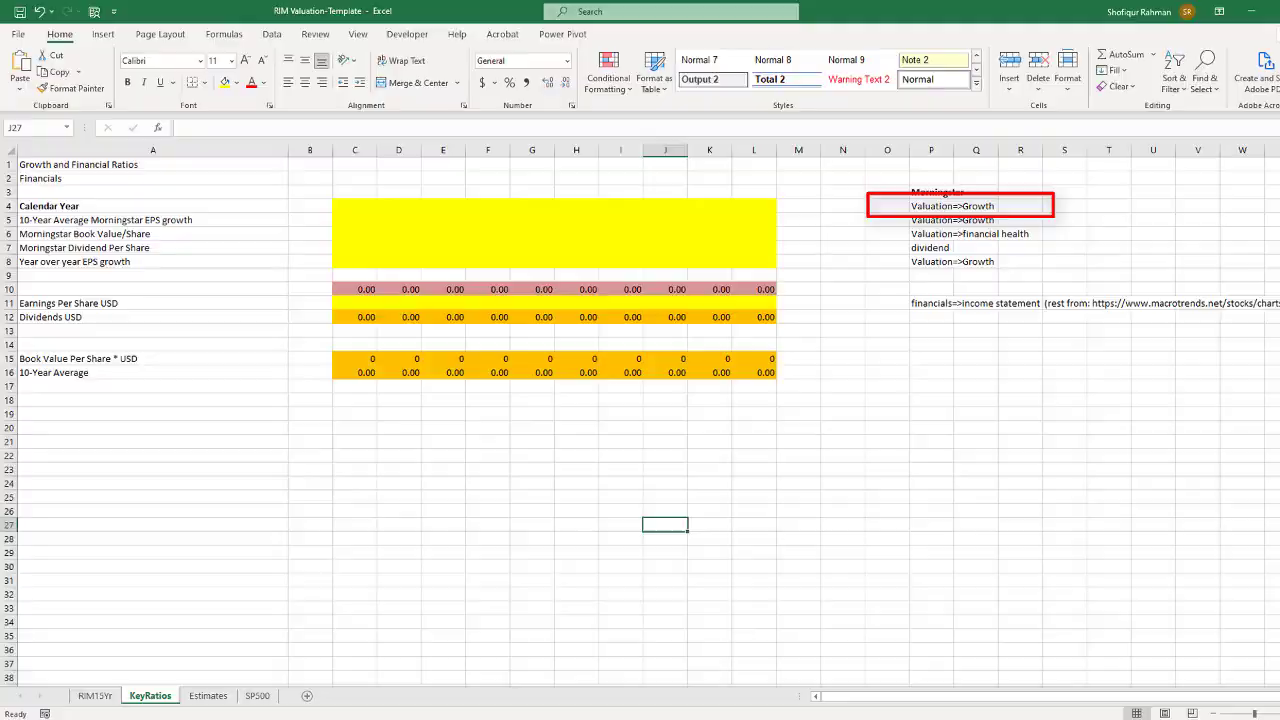
pyautogui.hotkey('alt', 'Tab')
pyautogui.click(615, 343)
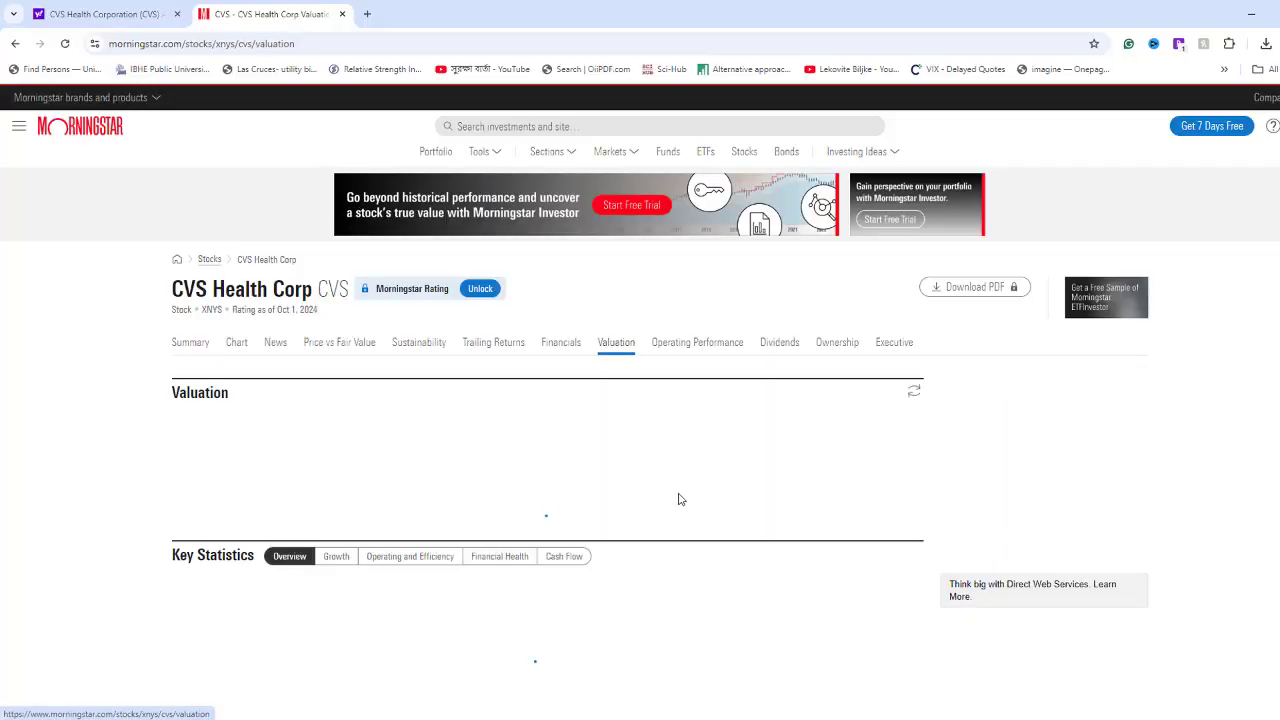
pyautogui.scroll(-3, 678, 499)
pyautogui.scroll(2, 678, 499)
pyautogui.scroll(-3, 678, 499)
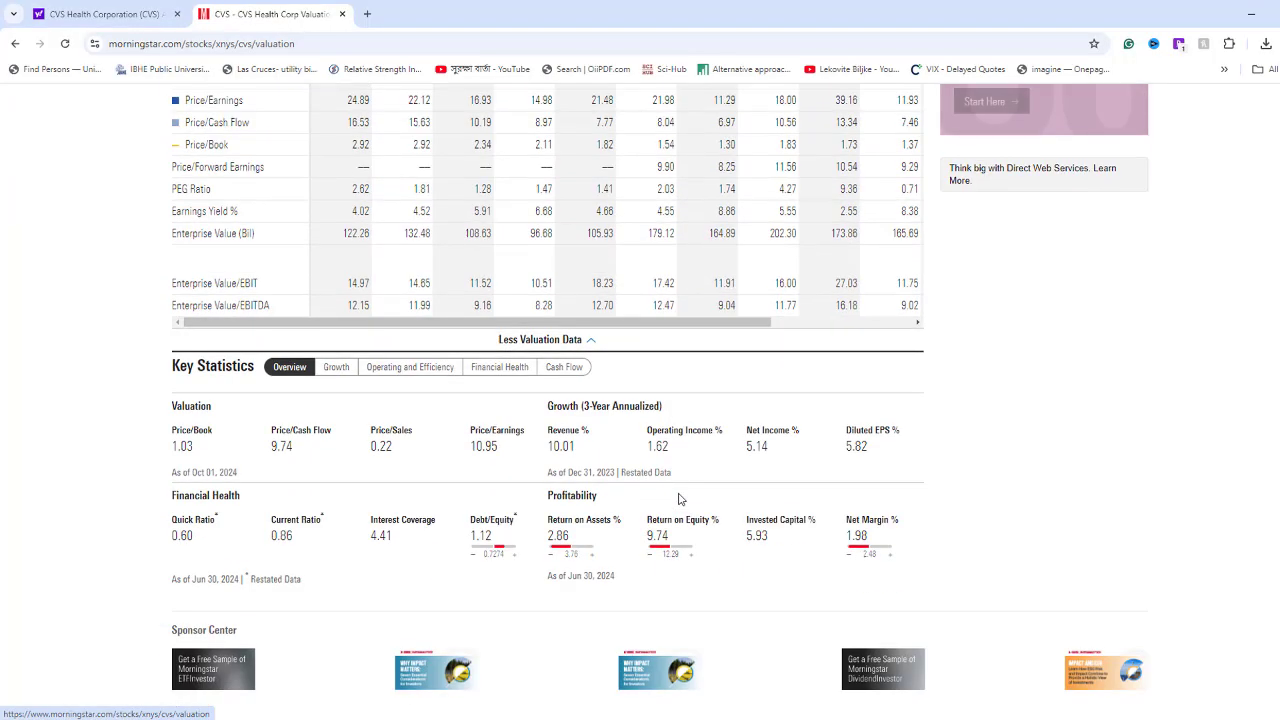
pyautogui.click(335, 370)
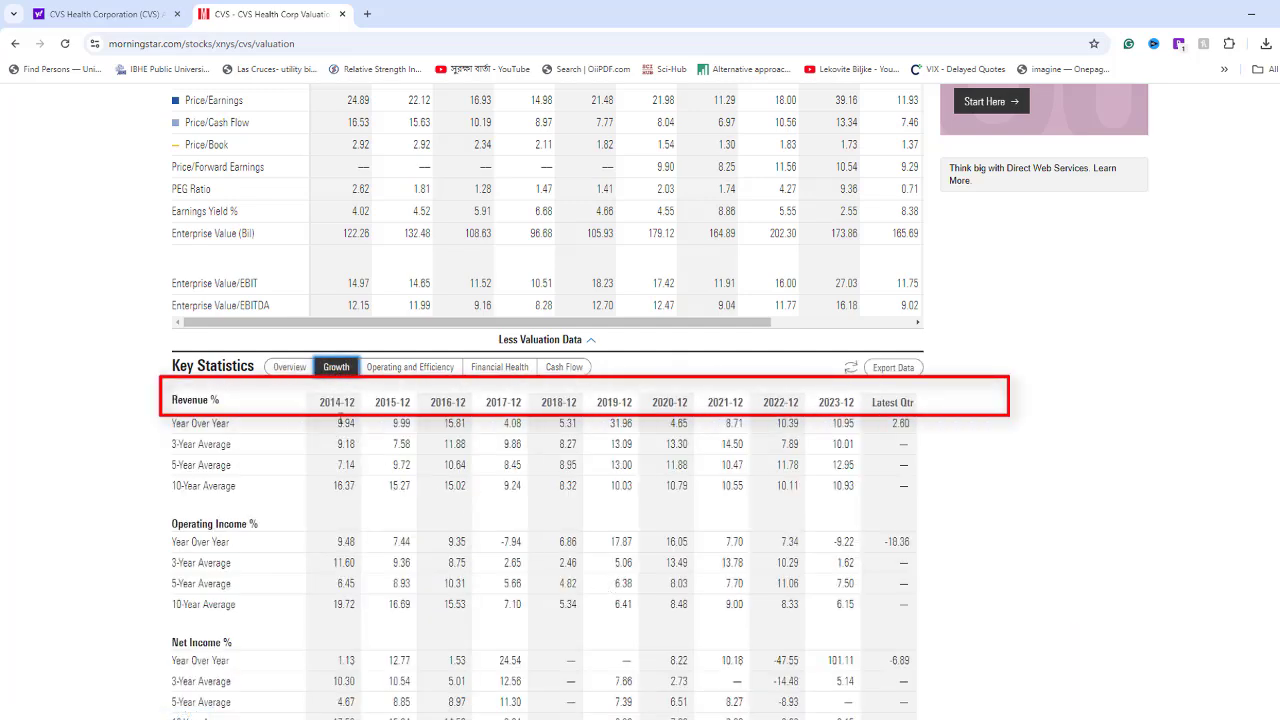
# - Copy the year headings 2014-12 through 2023-12 from the Growth table
pyautogui.moveTo(320, 405); pyautogui.dragTo(850, 402)
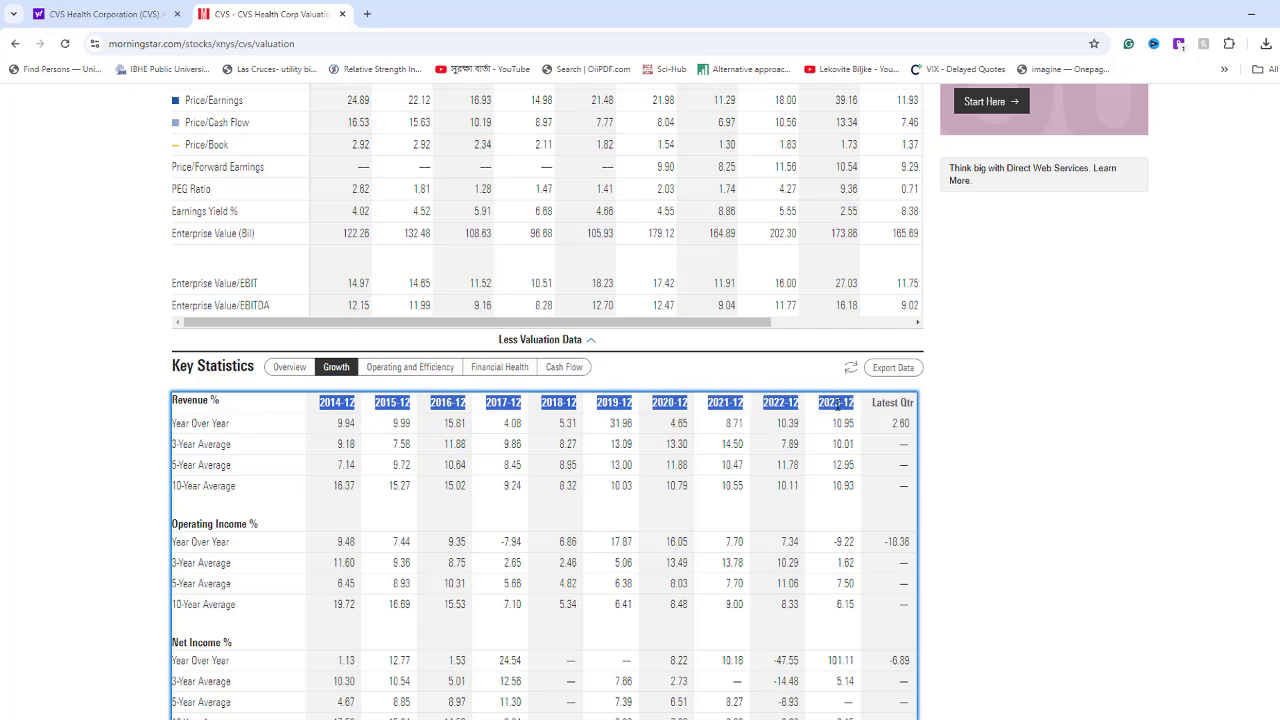
pyautogui.rightClick(837, 403)
pyautogui.click(870, 424)
# - Switch to Excel and paste the copied years as plain text into the Calendar Year row of KeyRatios, starting at cell C4
pyautogui.hotkey('alt', 'Tab')
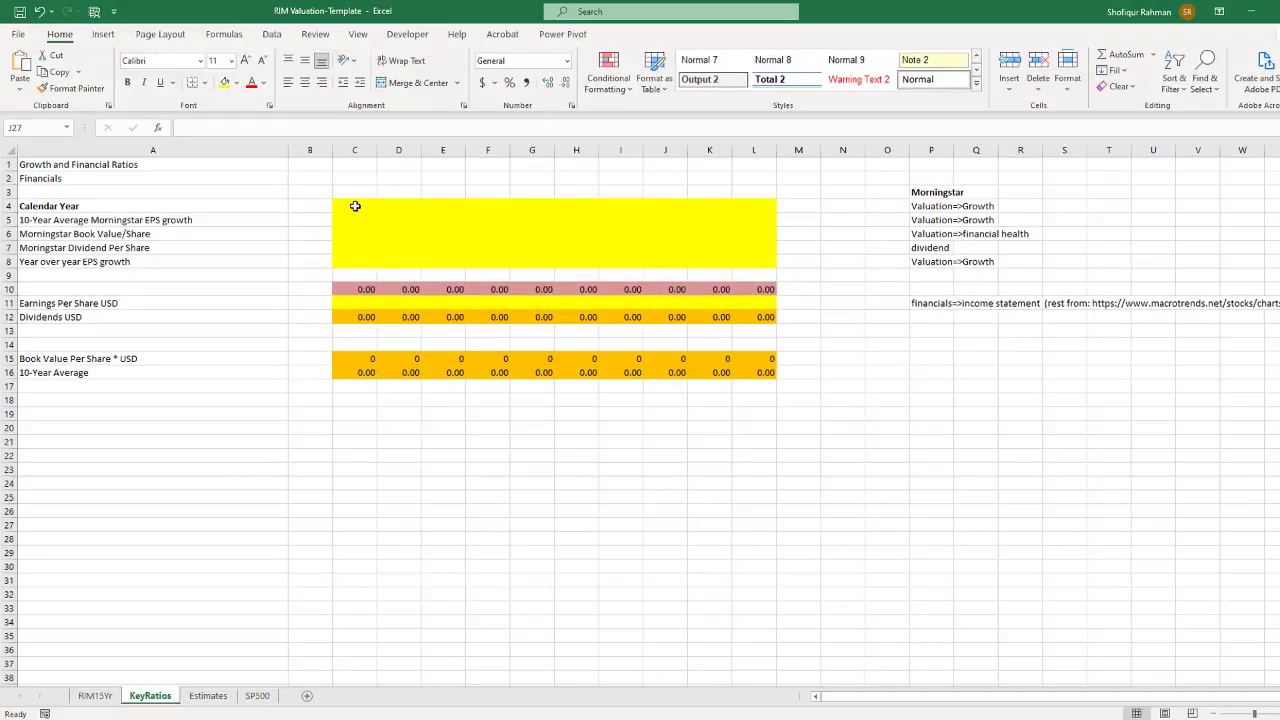
pyautogui.click(358, 207)
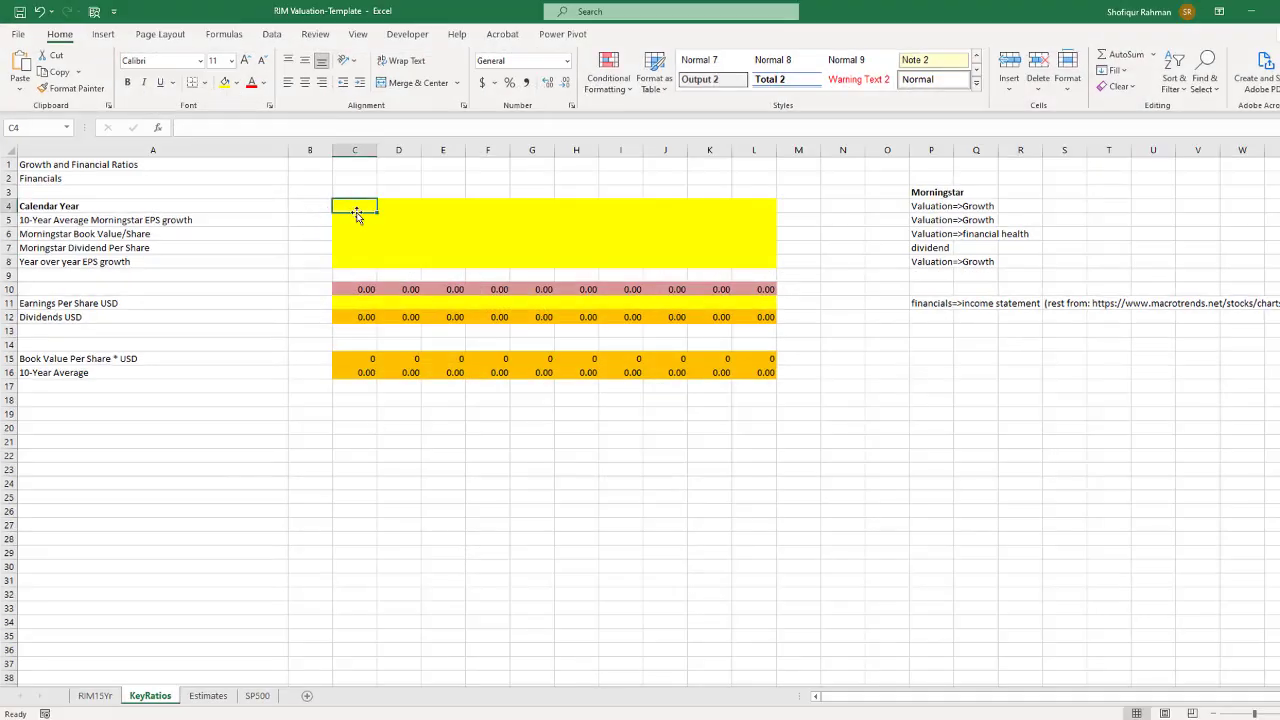
pyautogui.click(21, 90)
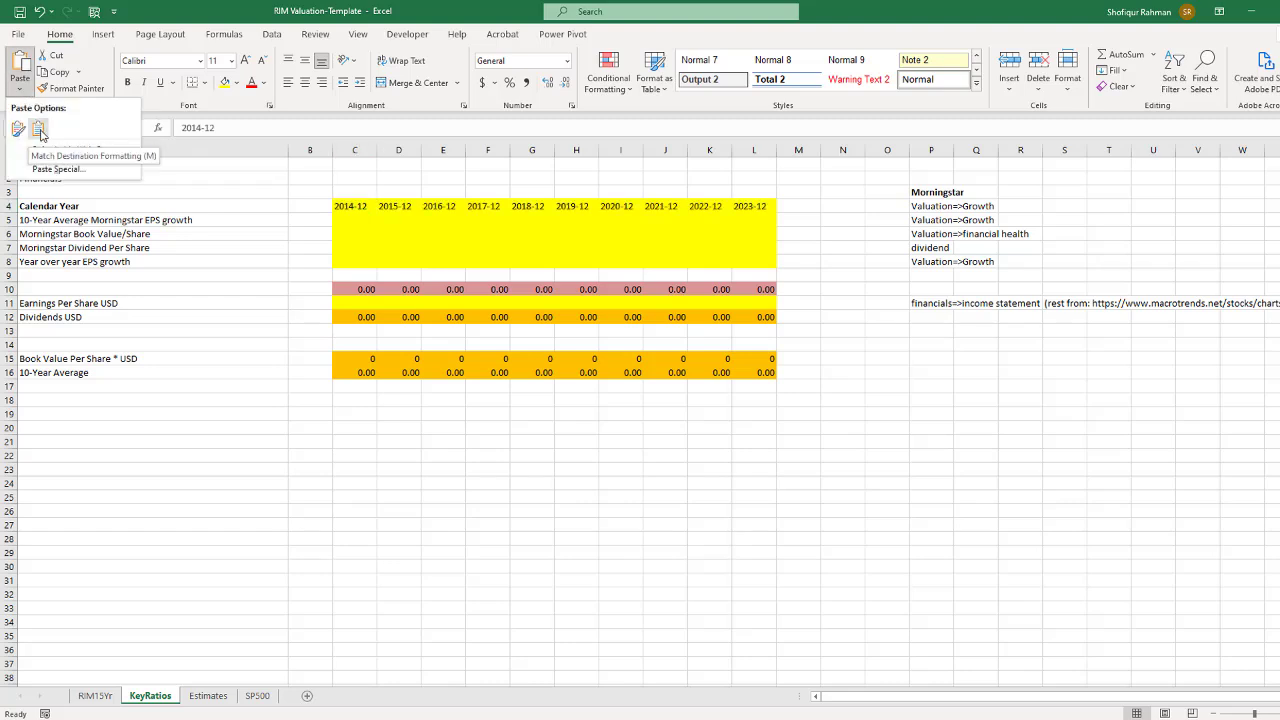
pyautogui.click(57, 169)
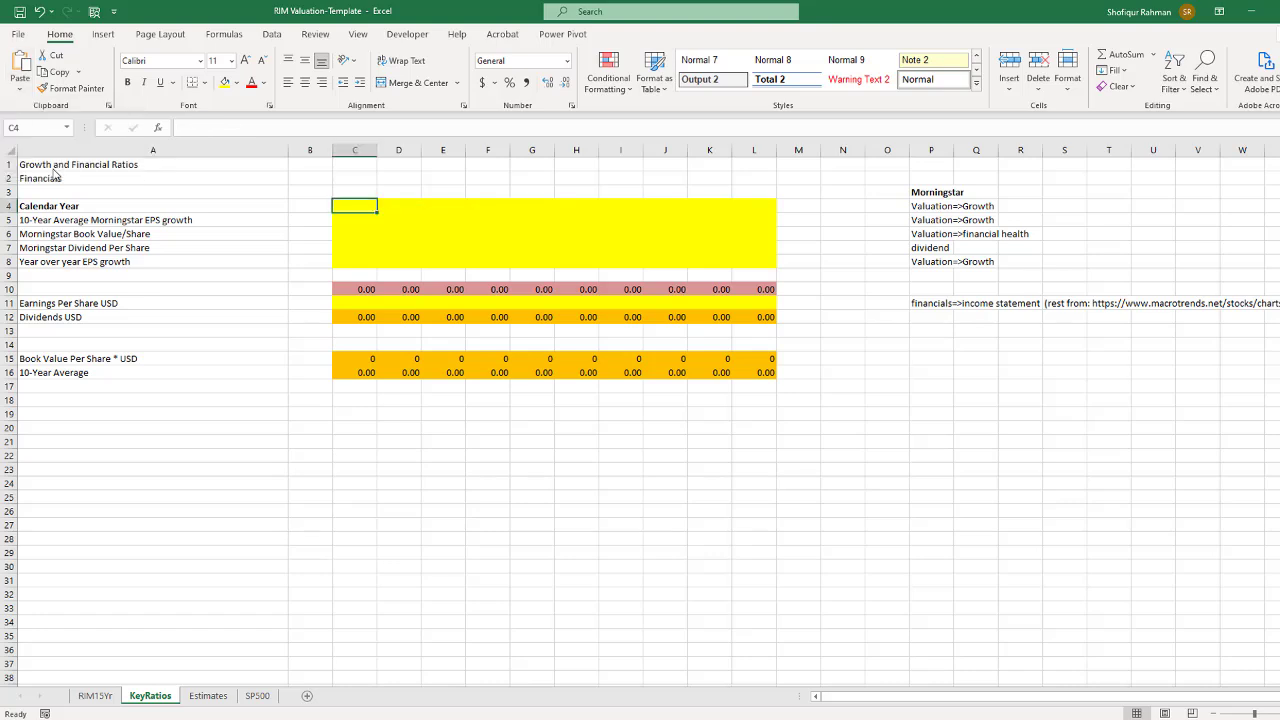
pyautogui.click(530, 195)
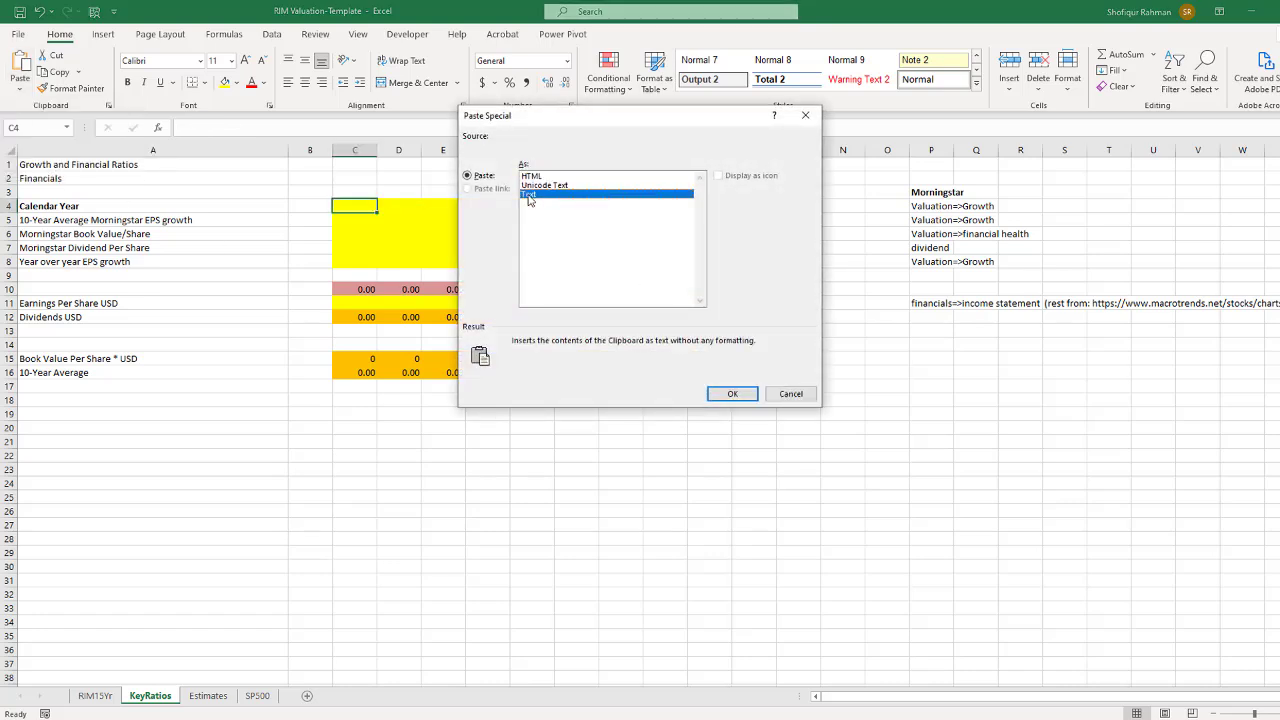
pyautogui.click(730, 393)
pyautogui.click(570, 477)
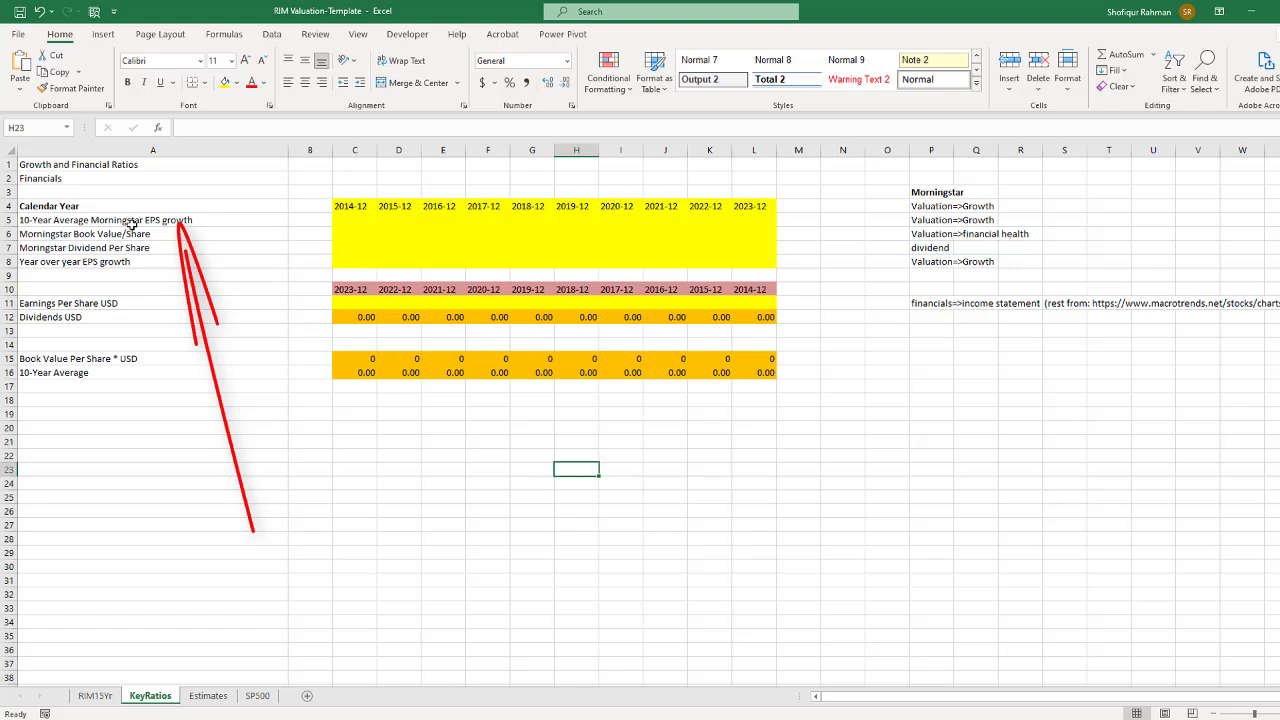
# - Return to Morningstar in Chrome and copy the 10-Year Average EPS % values for 2014-12 through 2023-12
pyautogui.hotkey('alt', 'Tab')
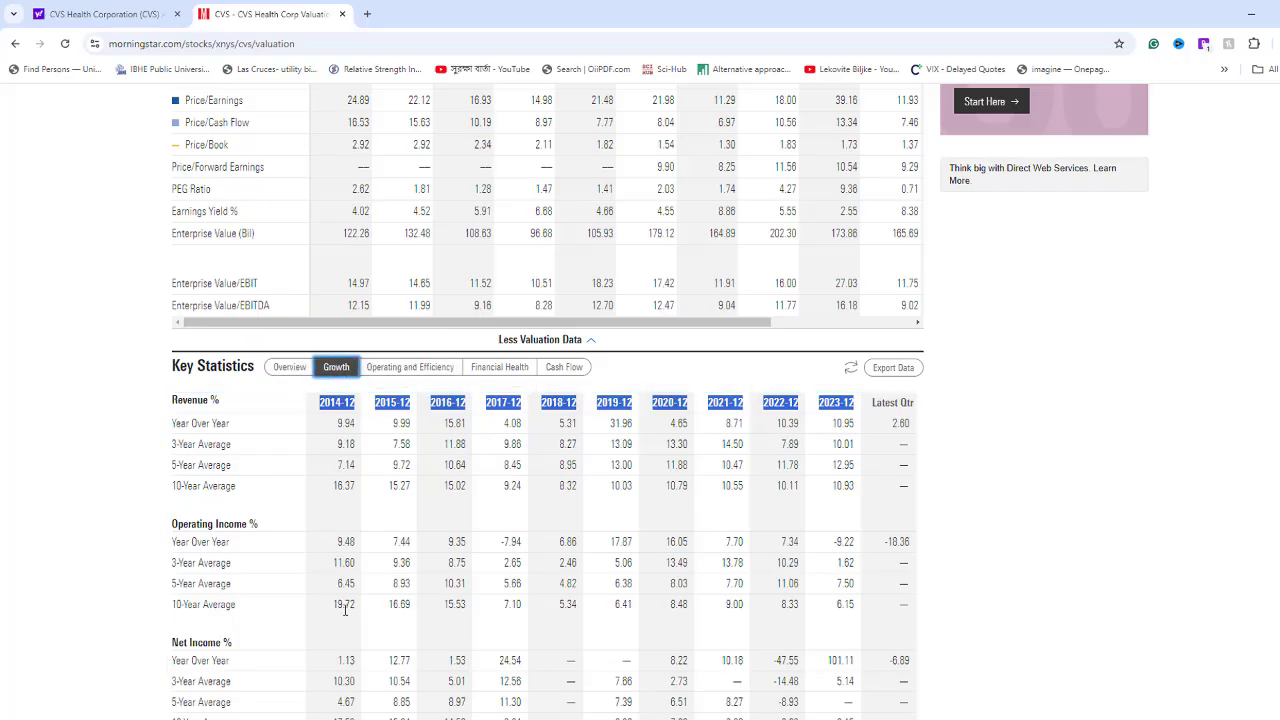
pyautogui.scroll(-3, 424, 594)
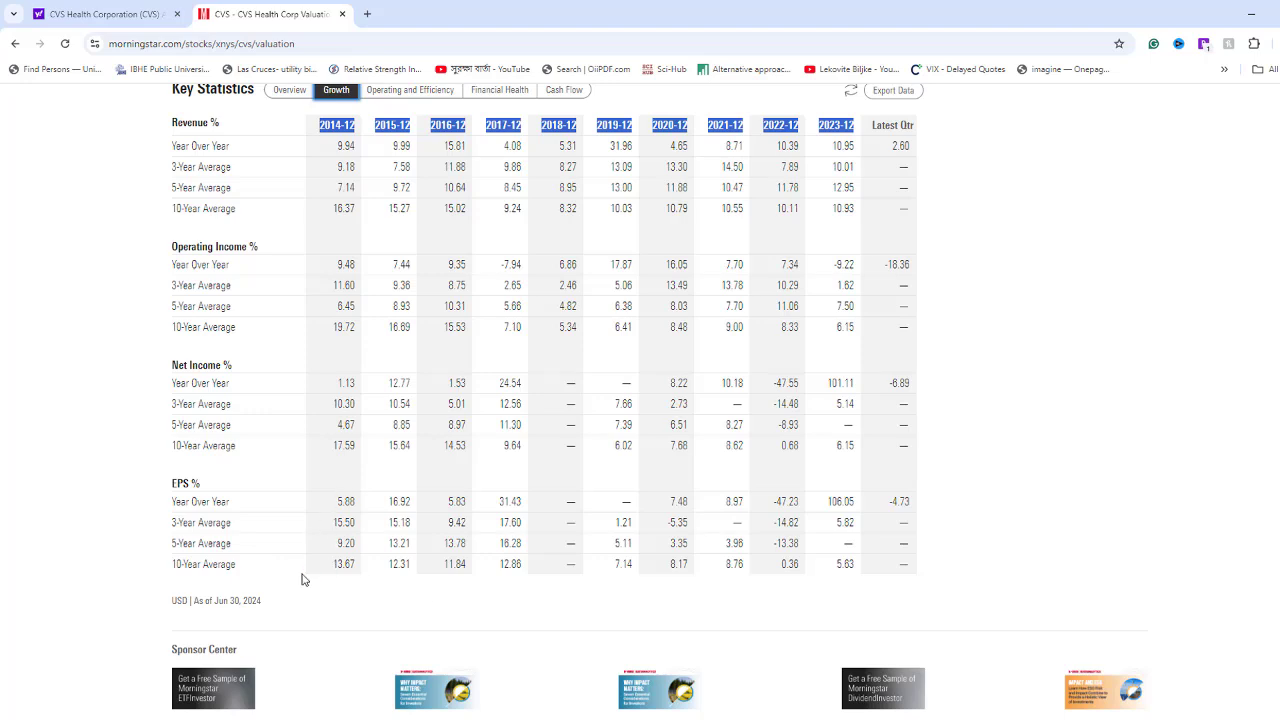
pyautogui.moveTo(336, 566); pyautogui.dragTo(856, 566)
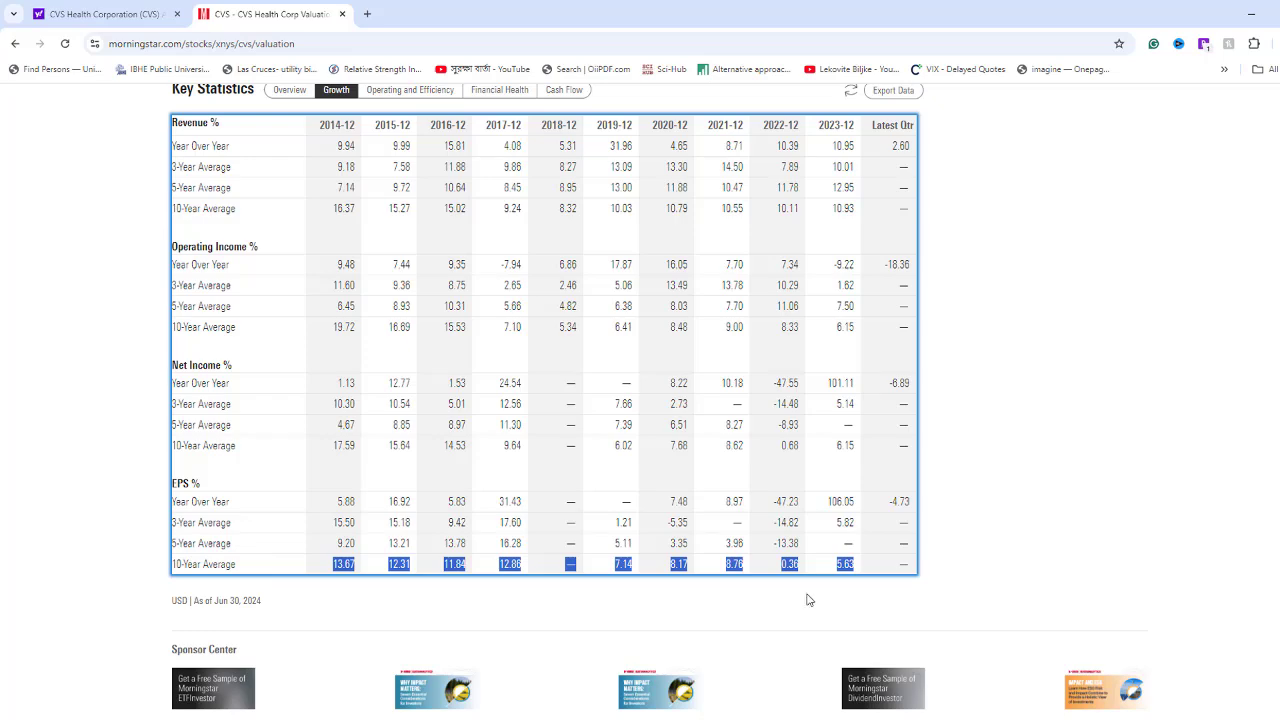
# - Switch to Excel and paste the EPS growth averages as plain text into the 10-Year Average Morningstar EPS growth row, starting at C5
pyautogui.hotkey('alt', 'Tab')
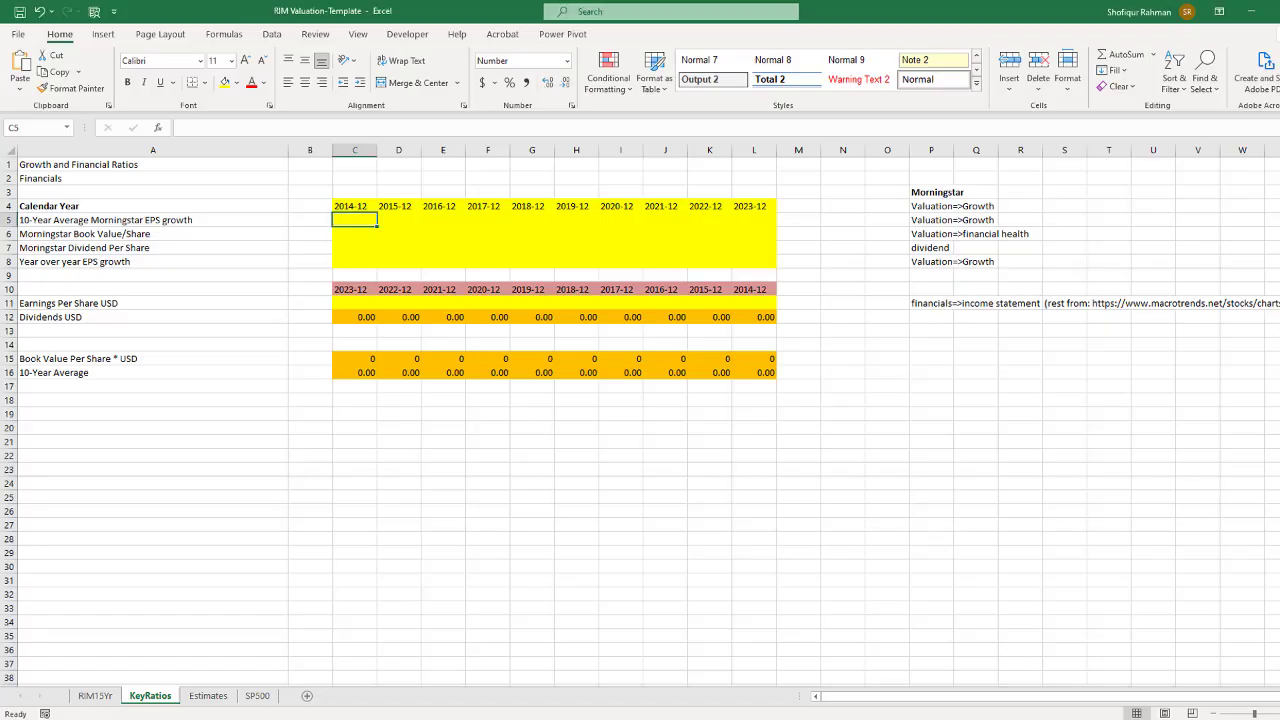
pyautogui.click(17, 93)
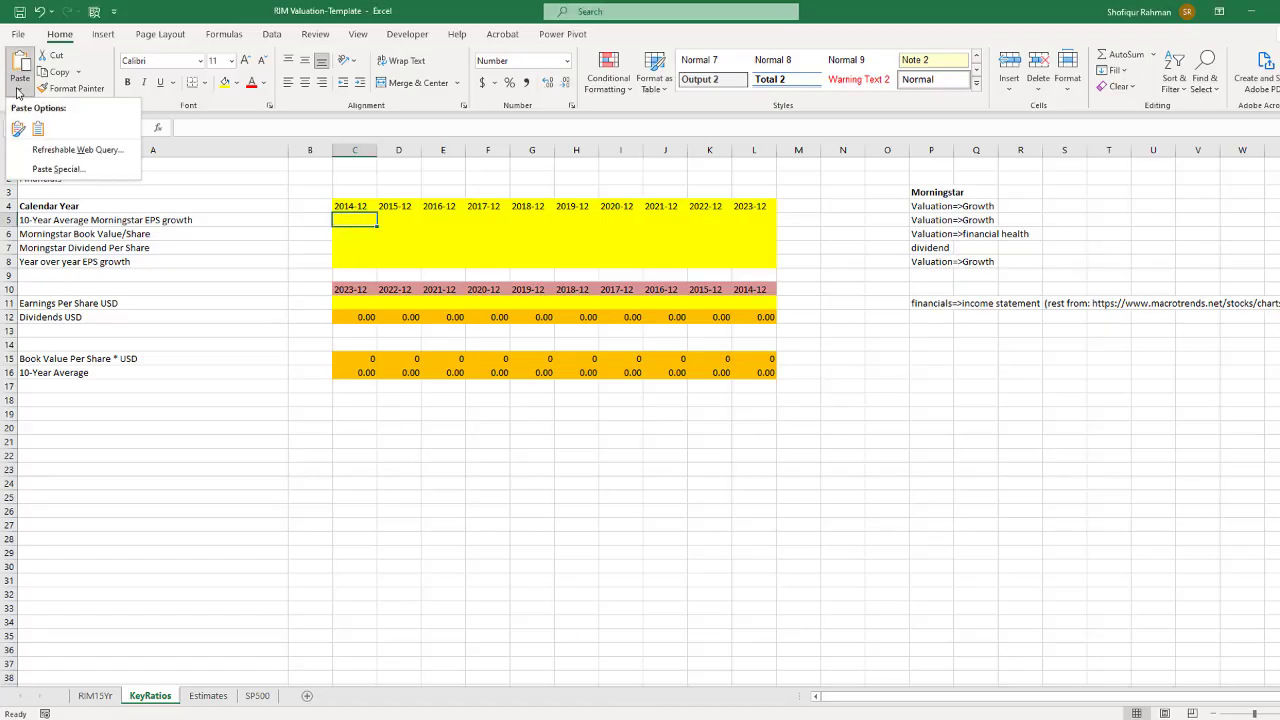
pyautogui.click(58, 169)
pyautogui.click(529, 196)
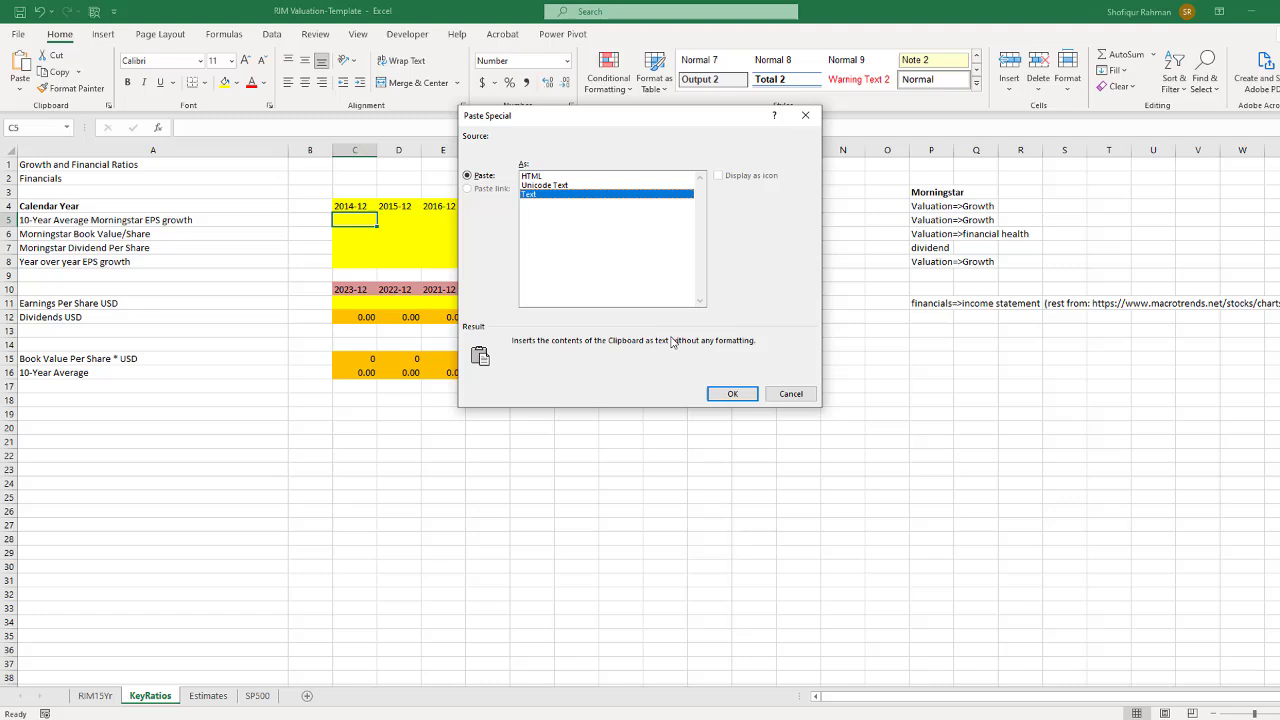
pyautogui.click(726, 394)
pyautogui.click(614, 461)
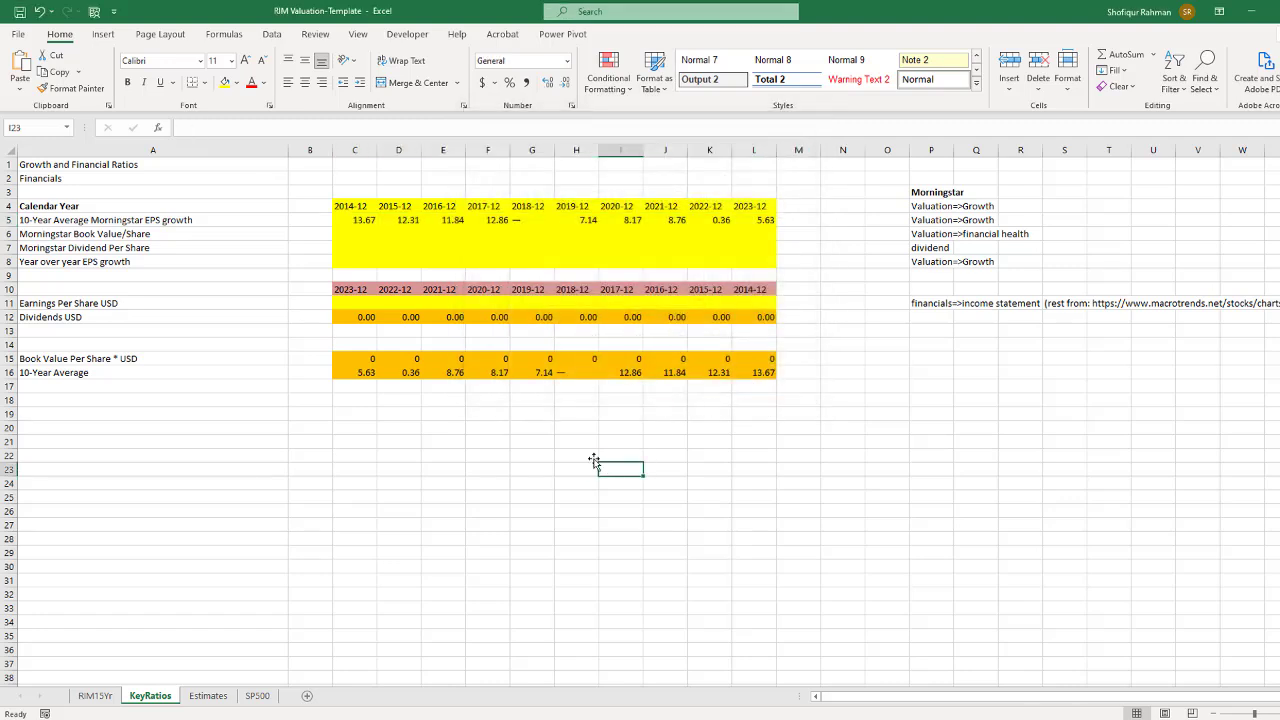
# - Select C6 in the Morningstar Book Value/Share row, switch to Chrome and display Morningstar's Financial Health key statistics
pyautogui.click(361, 232)
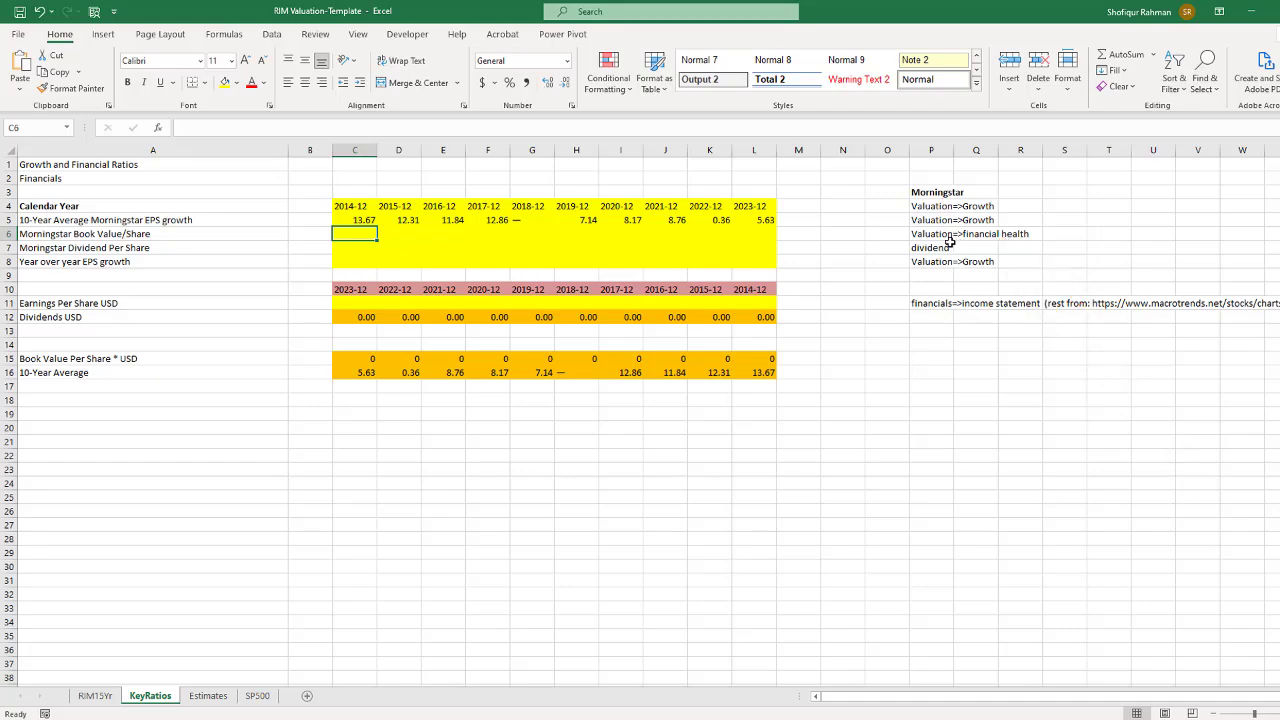
pyautogui.hotkey('alt', 'Tab')
pyautogui.scroll(2, 597, 300)
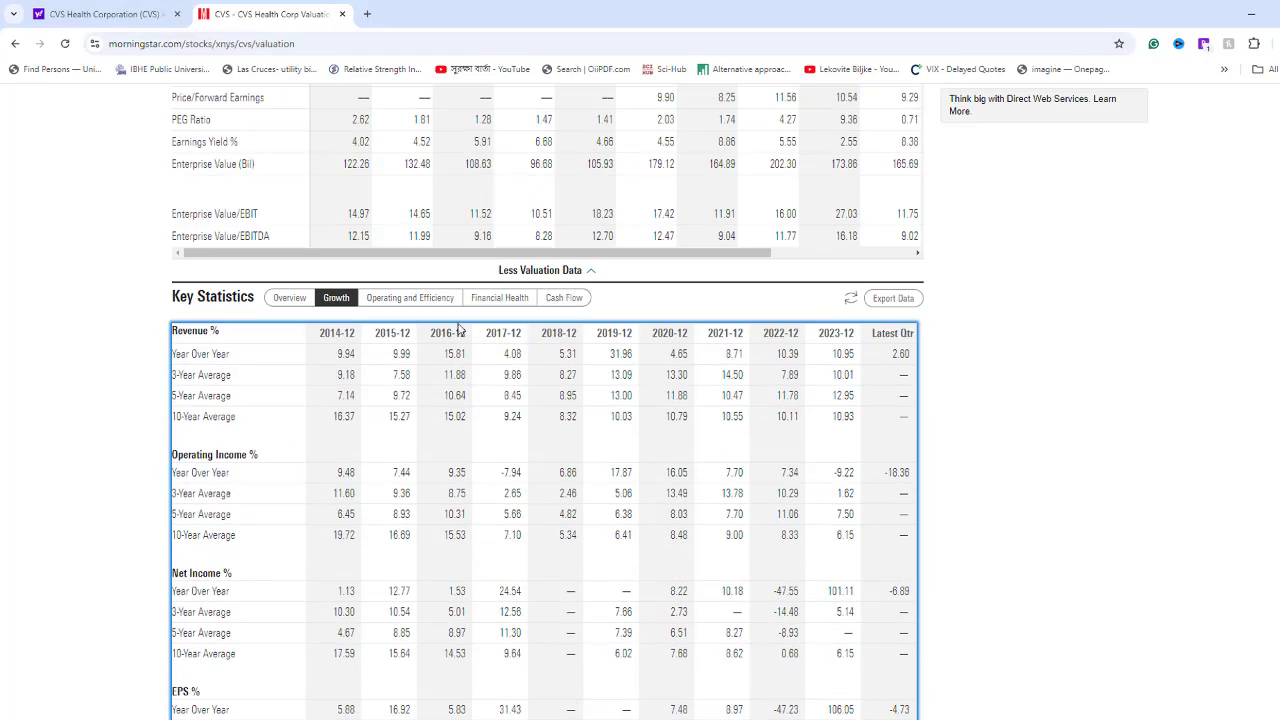
pyautogui.click(510, 301)
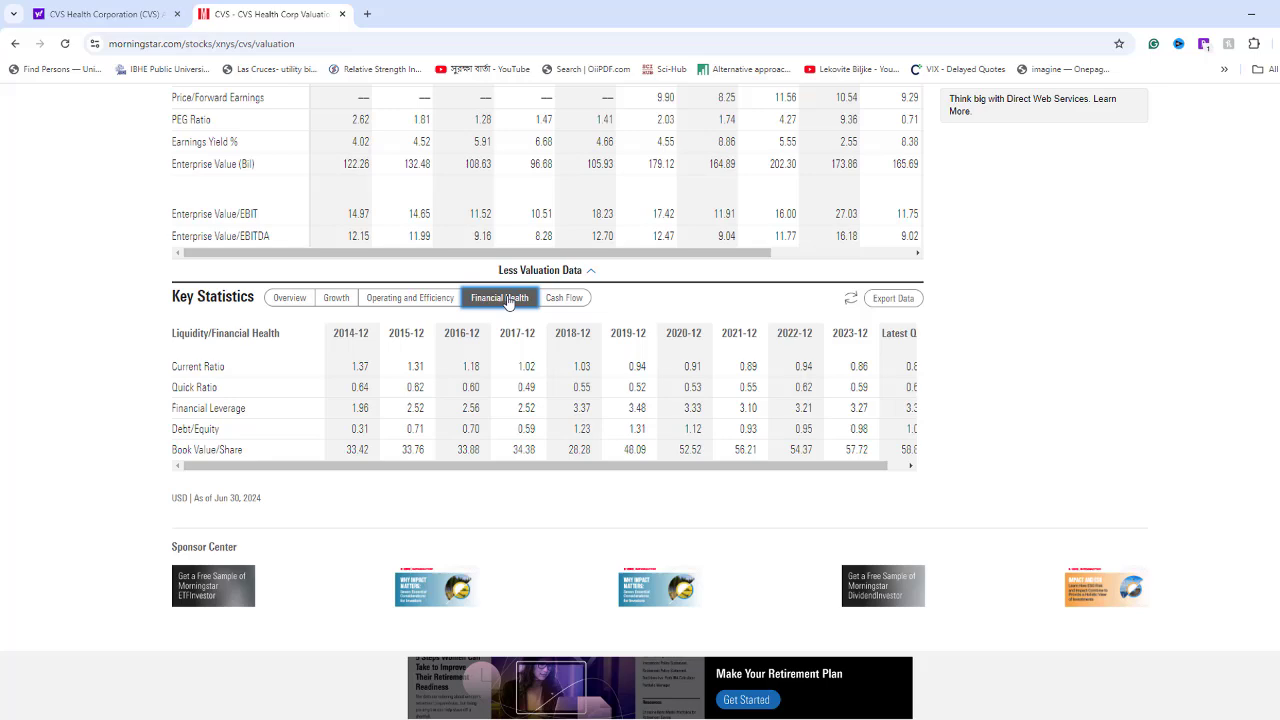
# - Copy Morningstar's Book Value/Share values for 2014-12 through 2023-12 from the Liquidity/Financial Health table
pyautogui.scroll(-1, 508, 330)
pyautogui.moveTo(345, 380); pyautogui.dragTo(862, 381)
pyautogui.rightClick(860, 382)
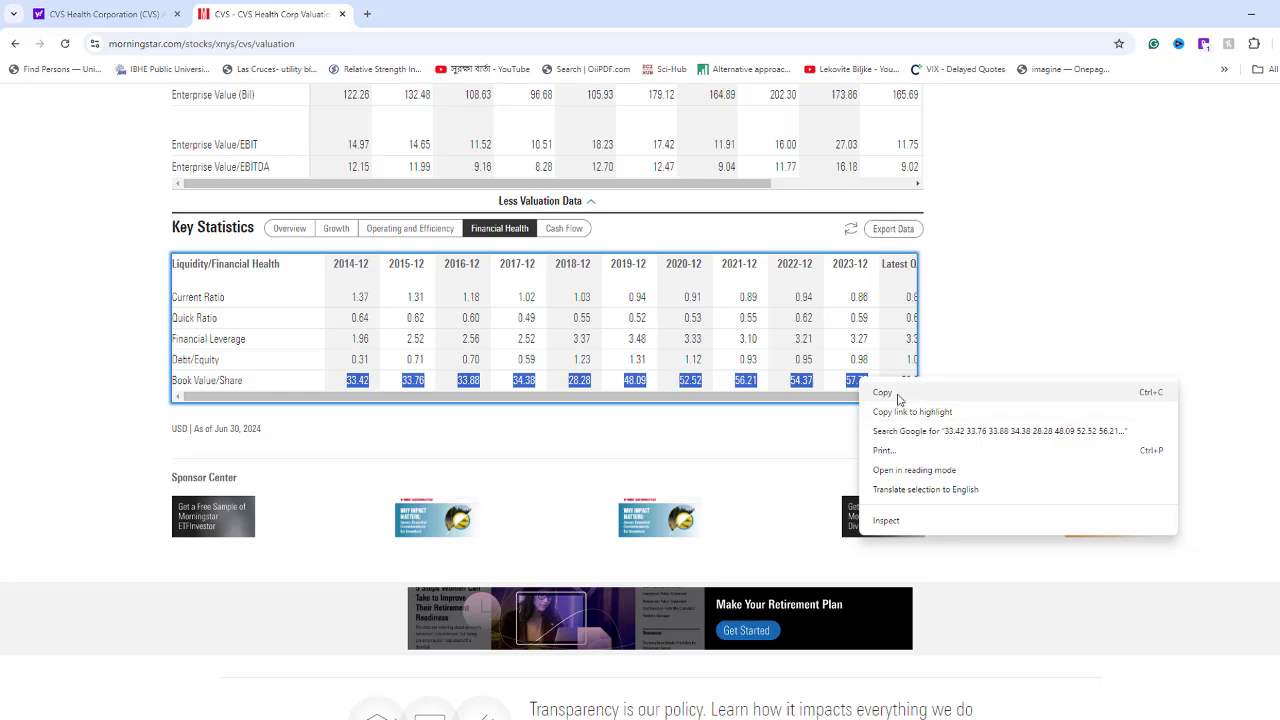
pyautogui.click(883, 393)
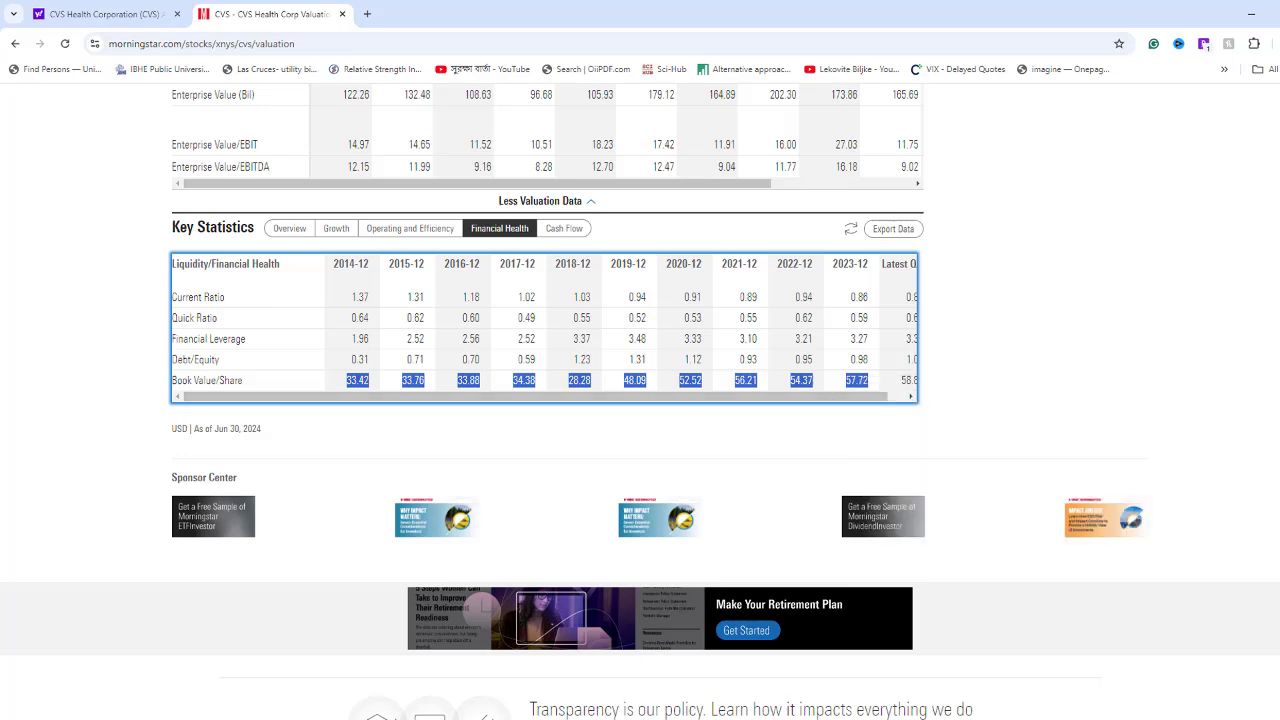
# - Switch to Excel and paste the book values as plain text into the Morningstar Book Value/Share row, starting at C6
pyautogui.hotkey('alt', 'Tab')
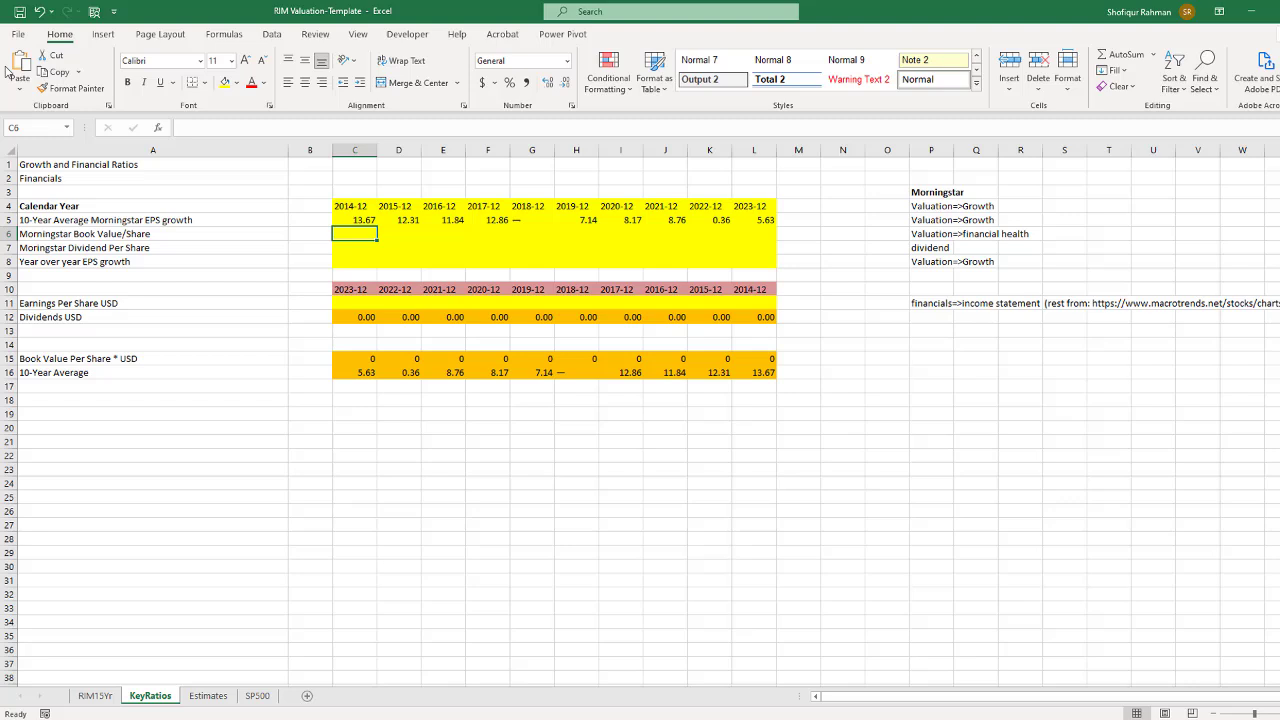
pyautogui.click(20, 89)
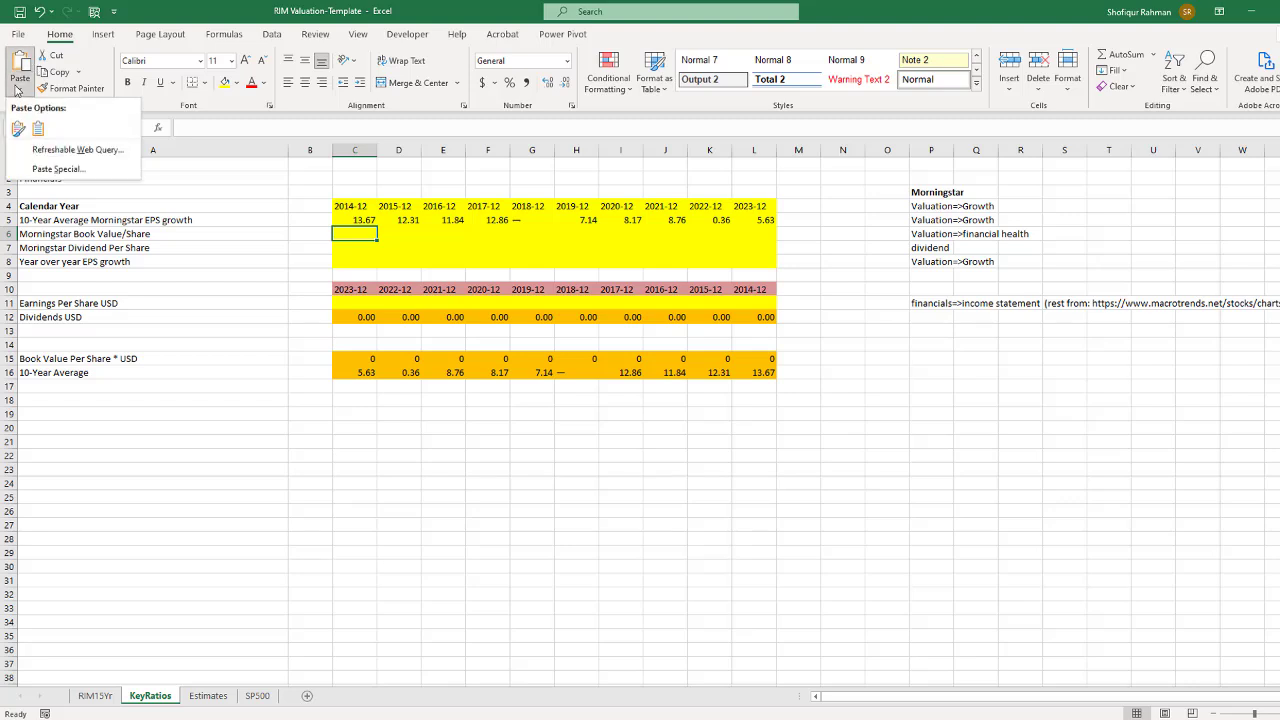
pyautogui.click(52, 170)
pyautogui.click(537, 194)
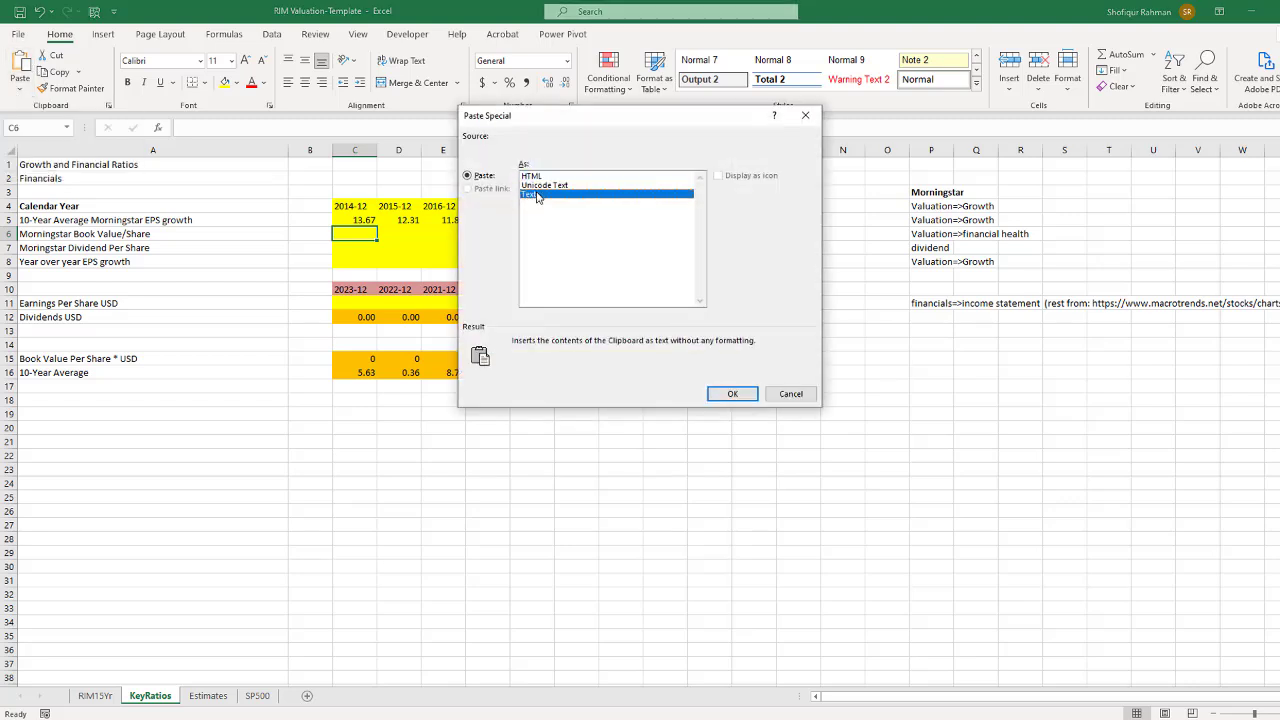
pyautogui.click(732, 393)
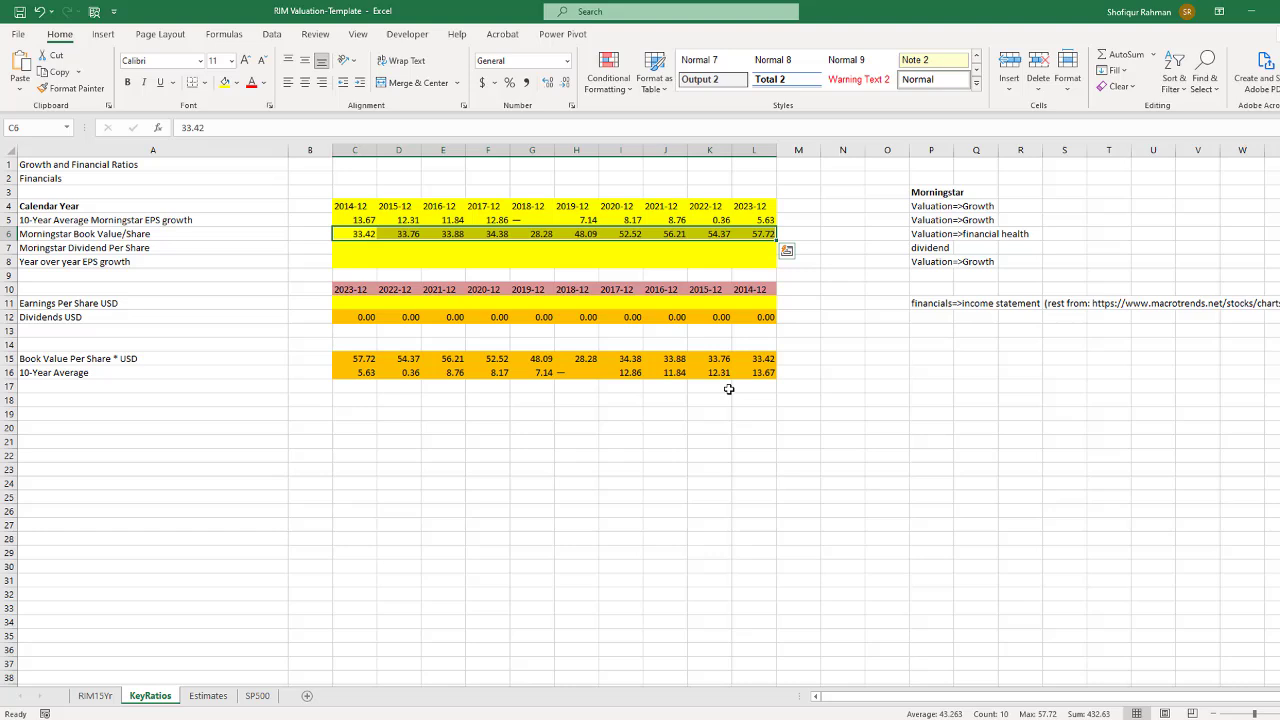
# - Select C7 for the dividend row, return to Chrome and copy the 2014 through 2023 Dividend Per Share values from Morningstar's Dividends page
pyautogui.click(364, 247)
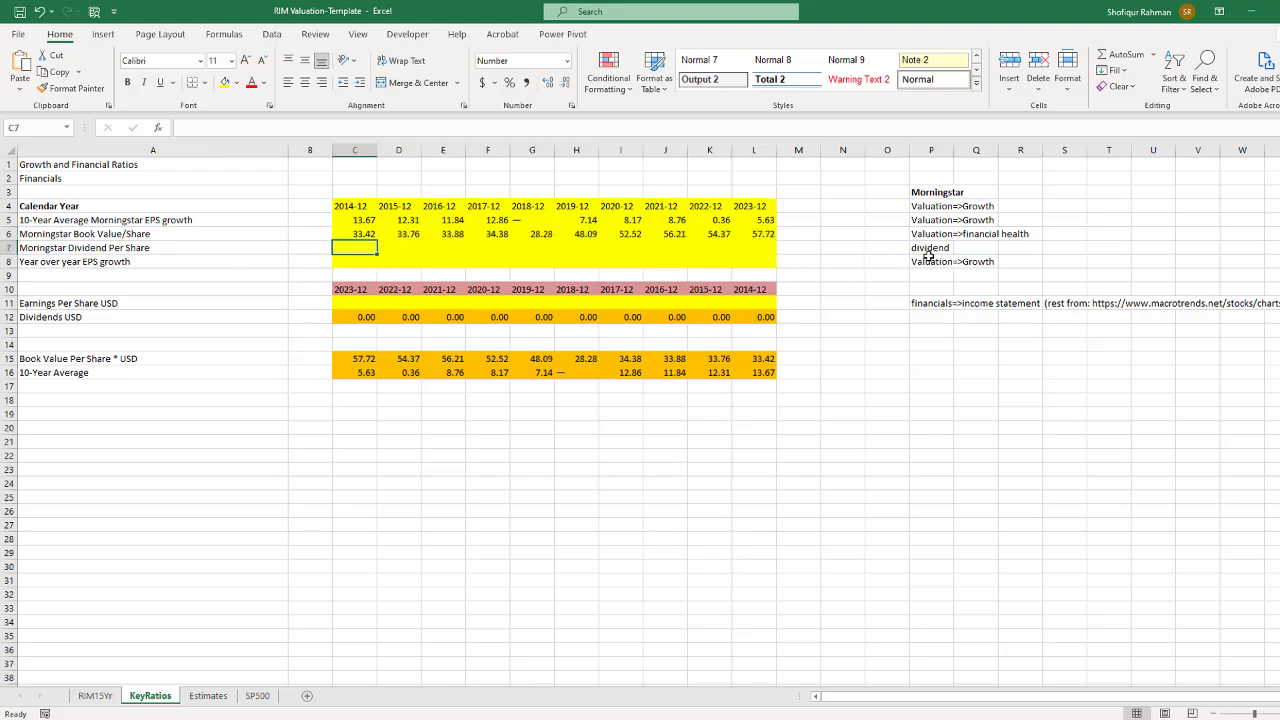
pyautogui.click(650, 650)
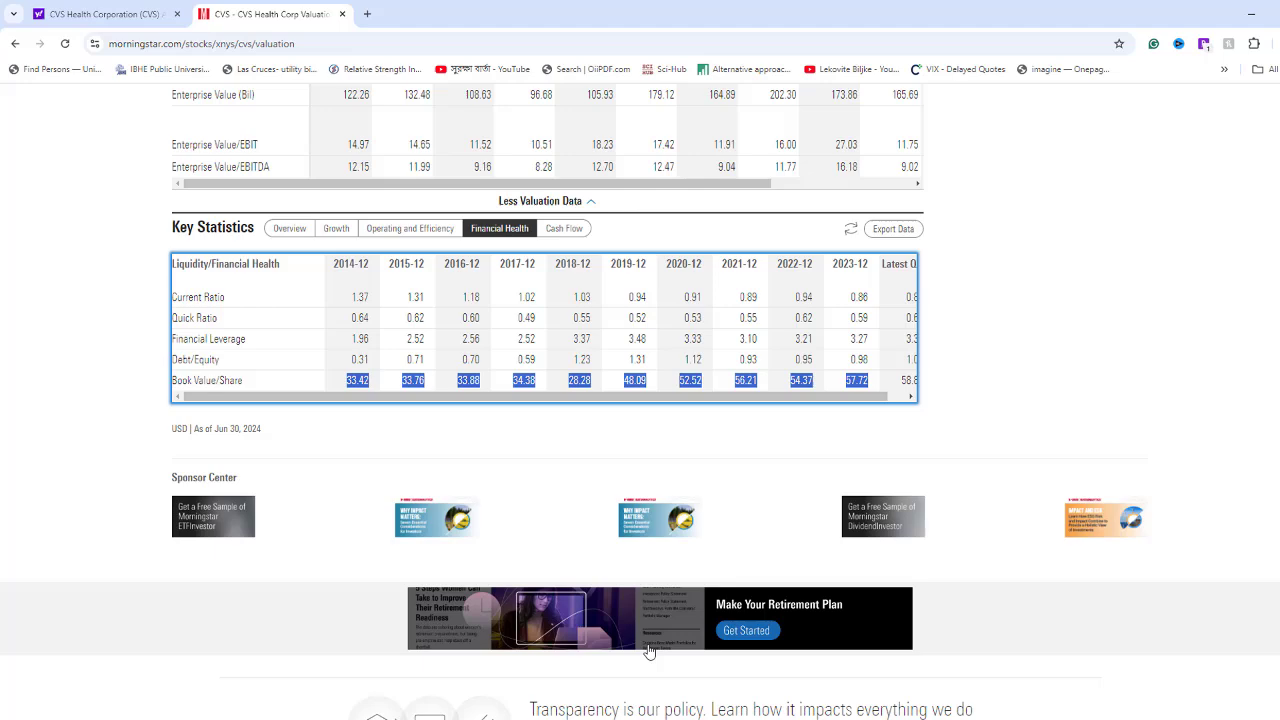
pyautogui.scroll(3, 782, 340)
pyautogui.scroll(3, 782, 343)
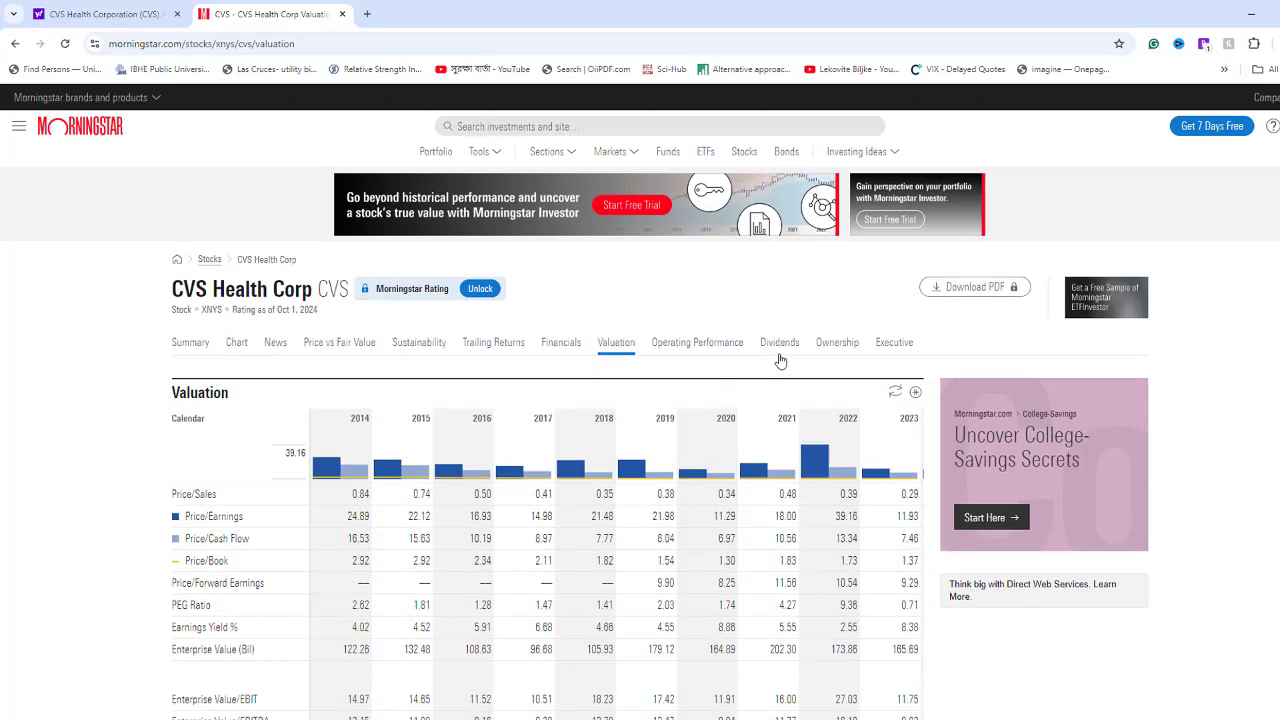
pyautogui.click(780, 347)
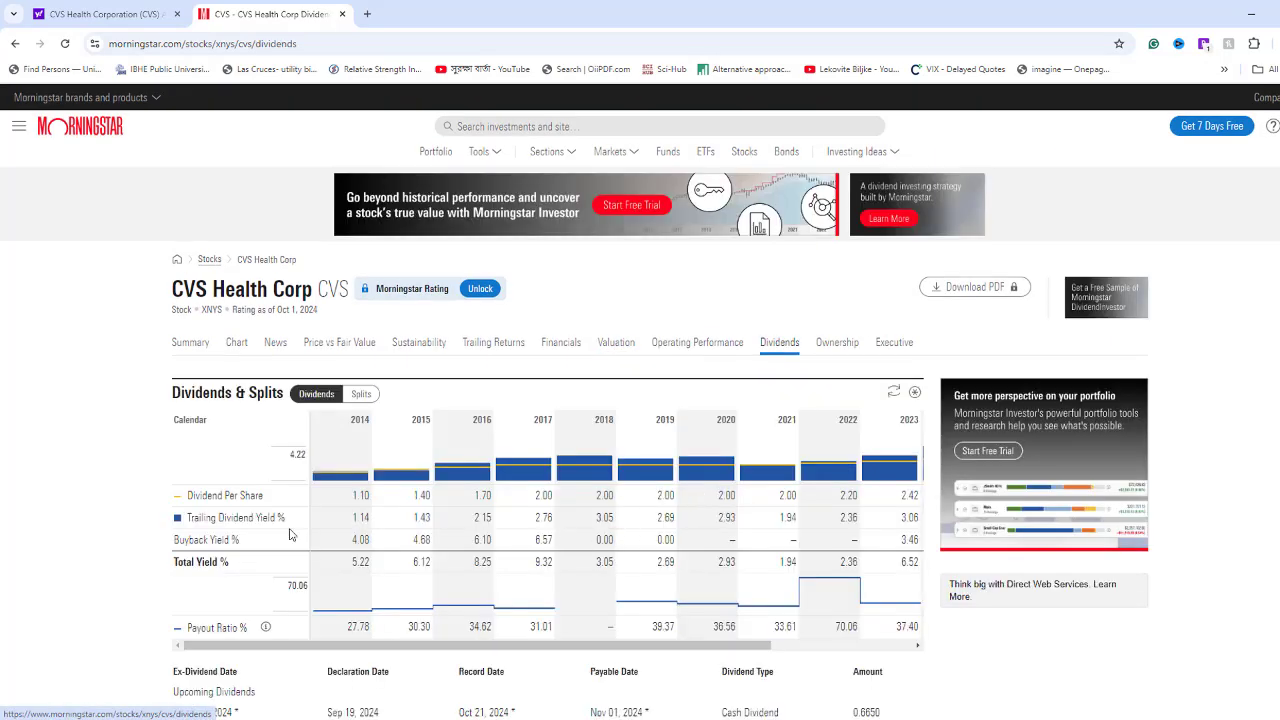
pyautogui.moveTo(345, 495); pyautogui.dragTo(841, 510)
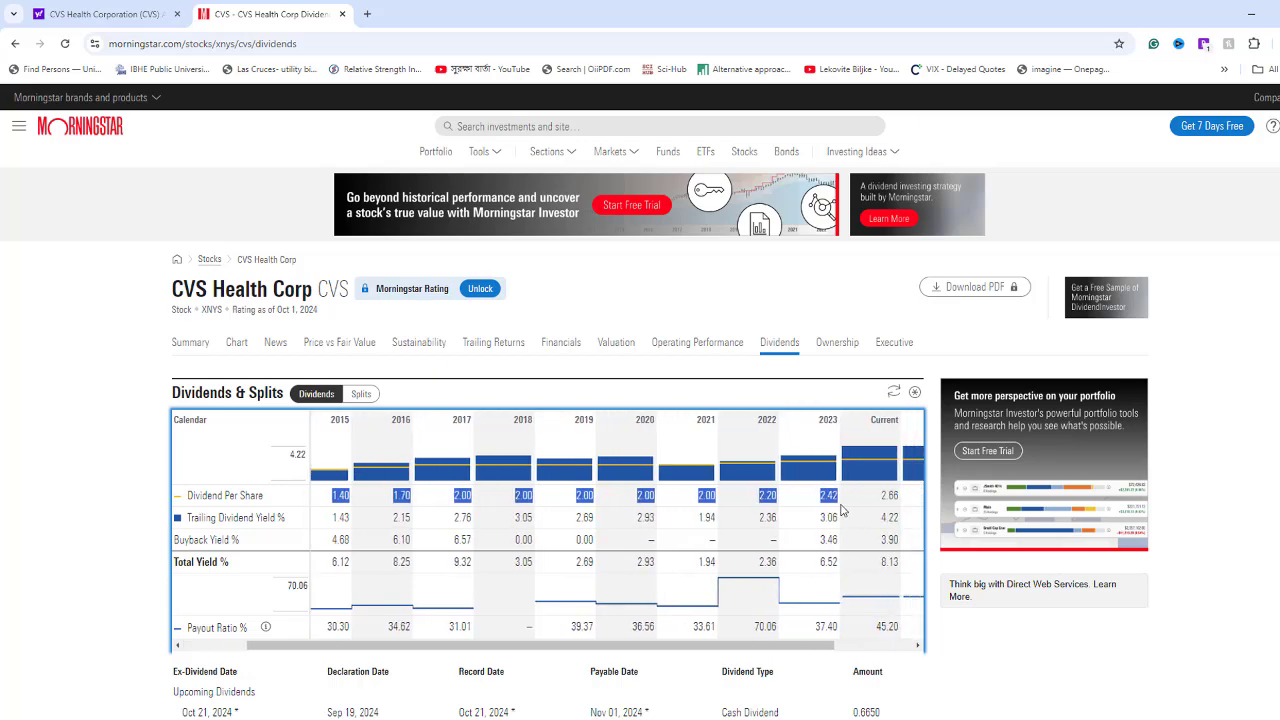
# - Switch to Excel and paste the dividends as unformatted text into the Morningstar Dividend Per Share row, starting at C7
pyautogui.click(20, 95)
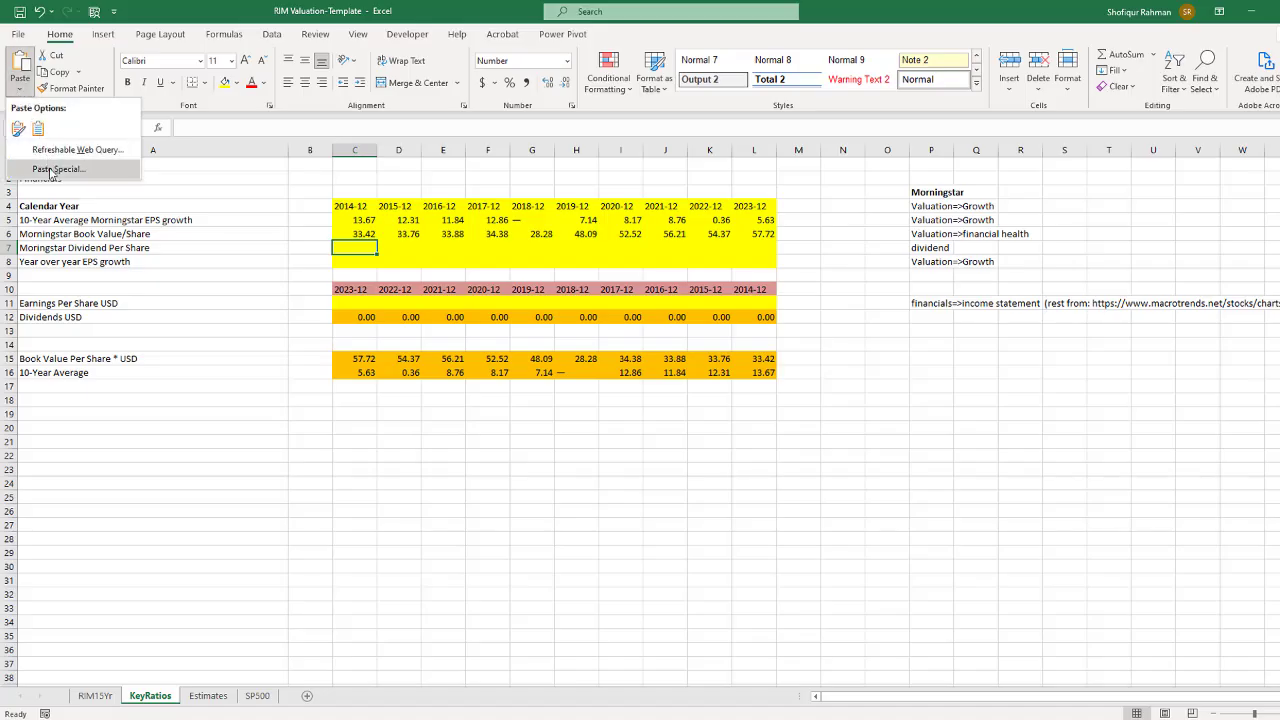
pyautogui.click(51, 169)
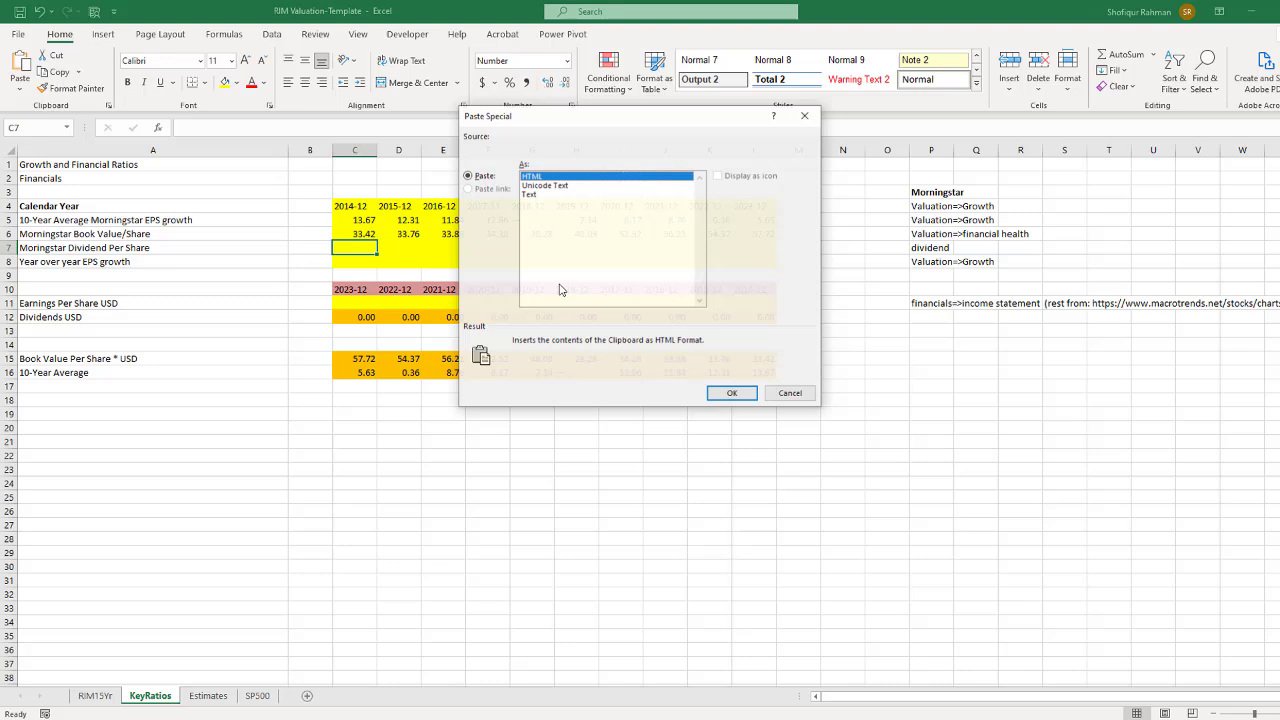
pyautogui.click(541, 186)
pyautogui.click(732, 393)
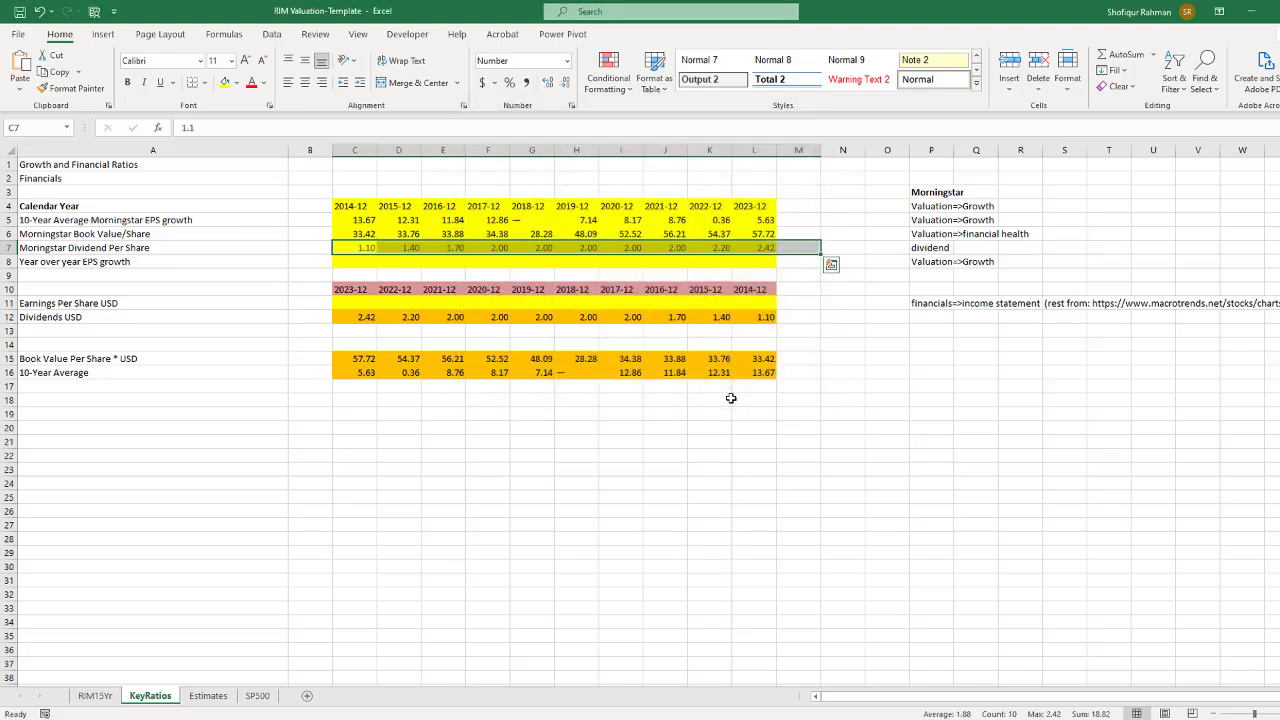
pyautogui.click(684, 443)
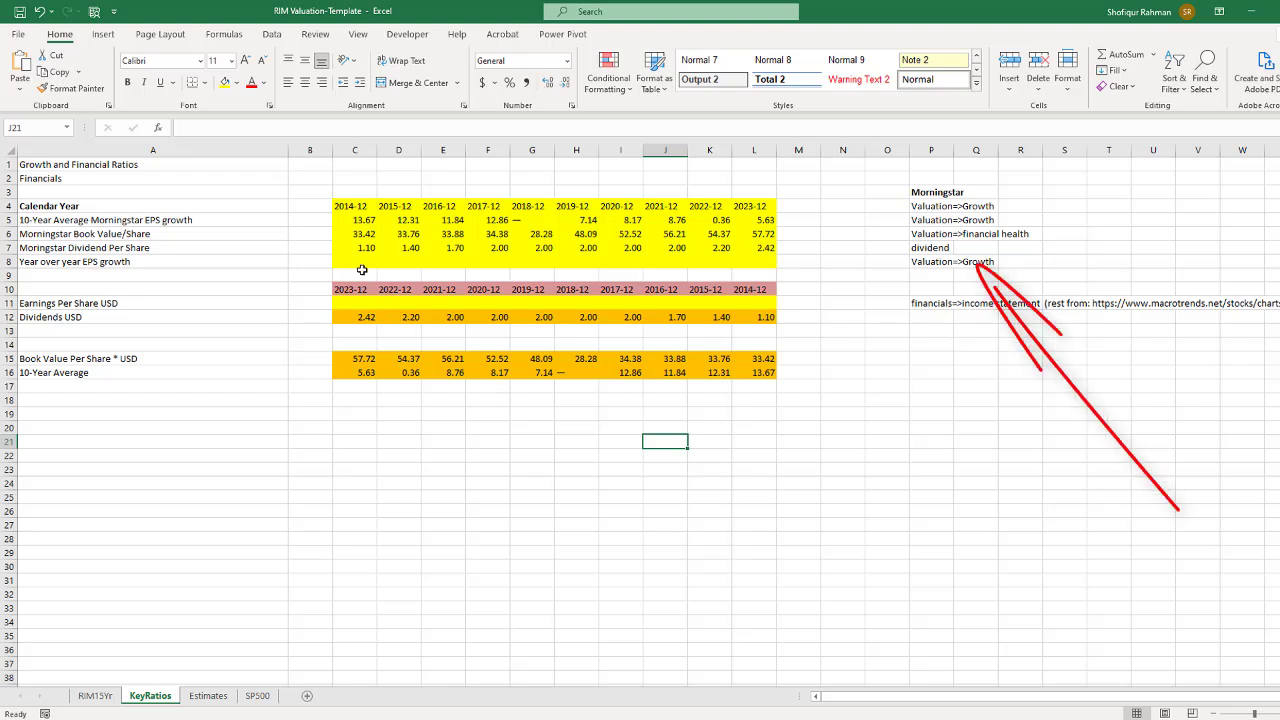
# - Return to Chrome and copy the Year Over Year EPS % values for 2014-12 through 2023-12 from Morningstar's Valuation growth statistics
pyautogui.hotkey('alt', 'Tab')
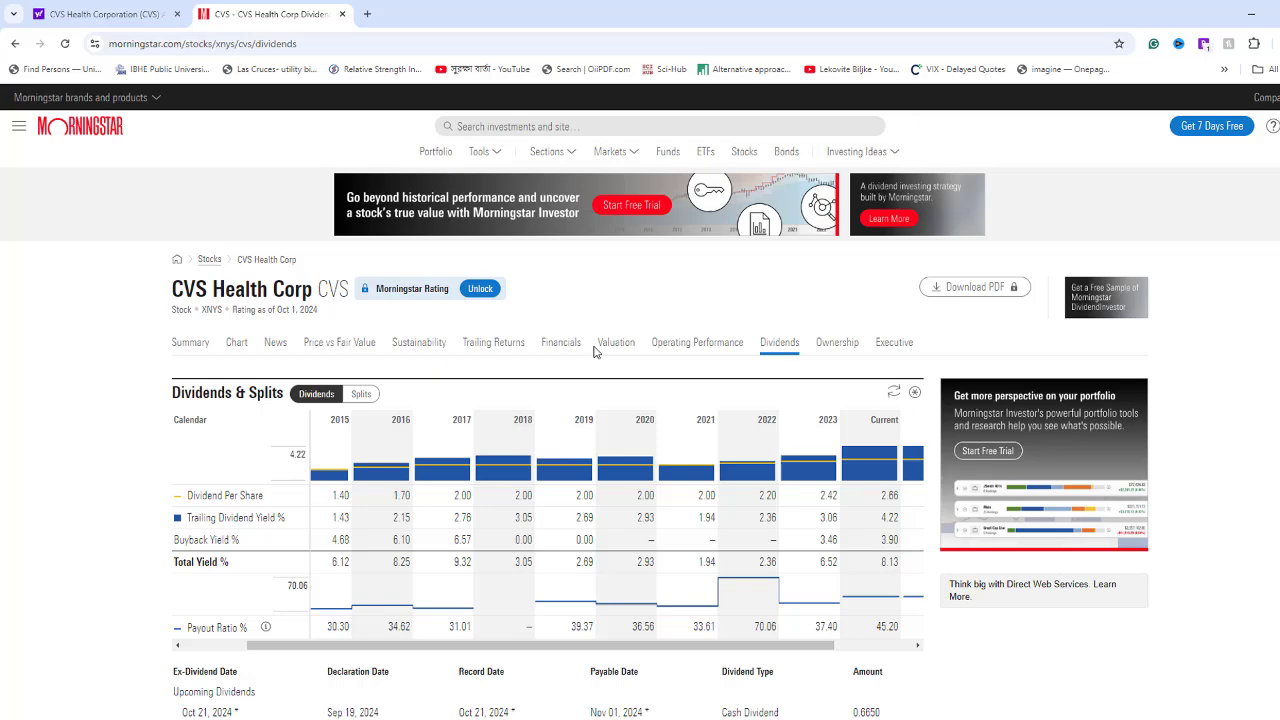
pyautogui.click(611, 348)
pyautogui.scroll(-5, 585, 518)
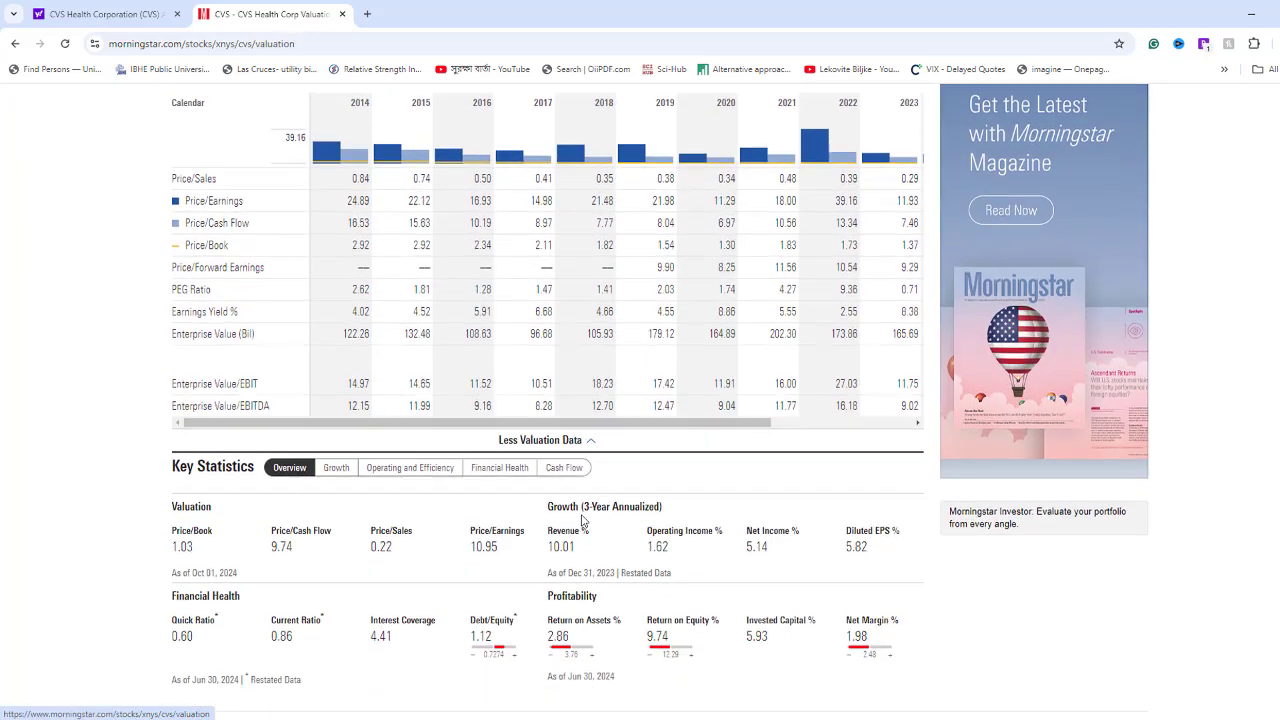
pyautogui.click(337, 437)
pyautogui.scroll(-2, 686, 588)
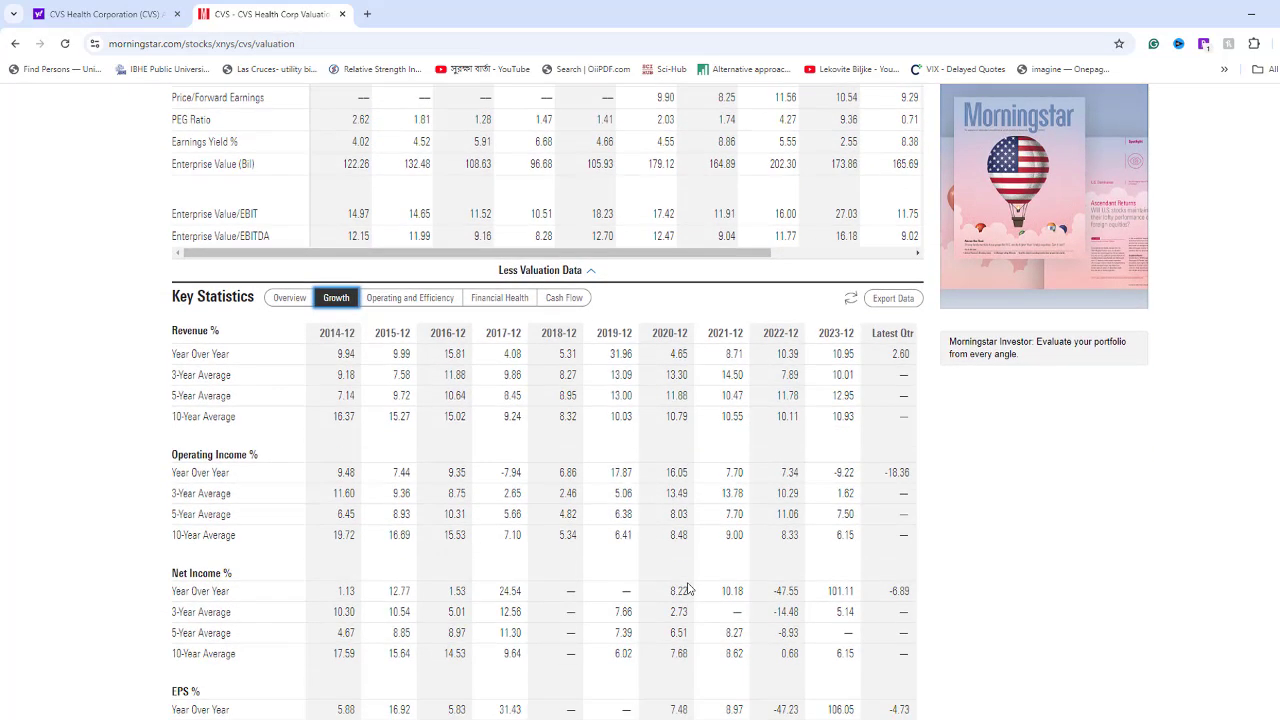
pyautogui.scroll(-1, 687, 587)
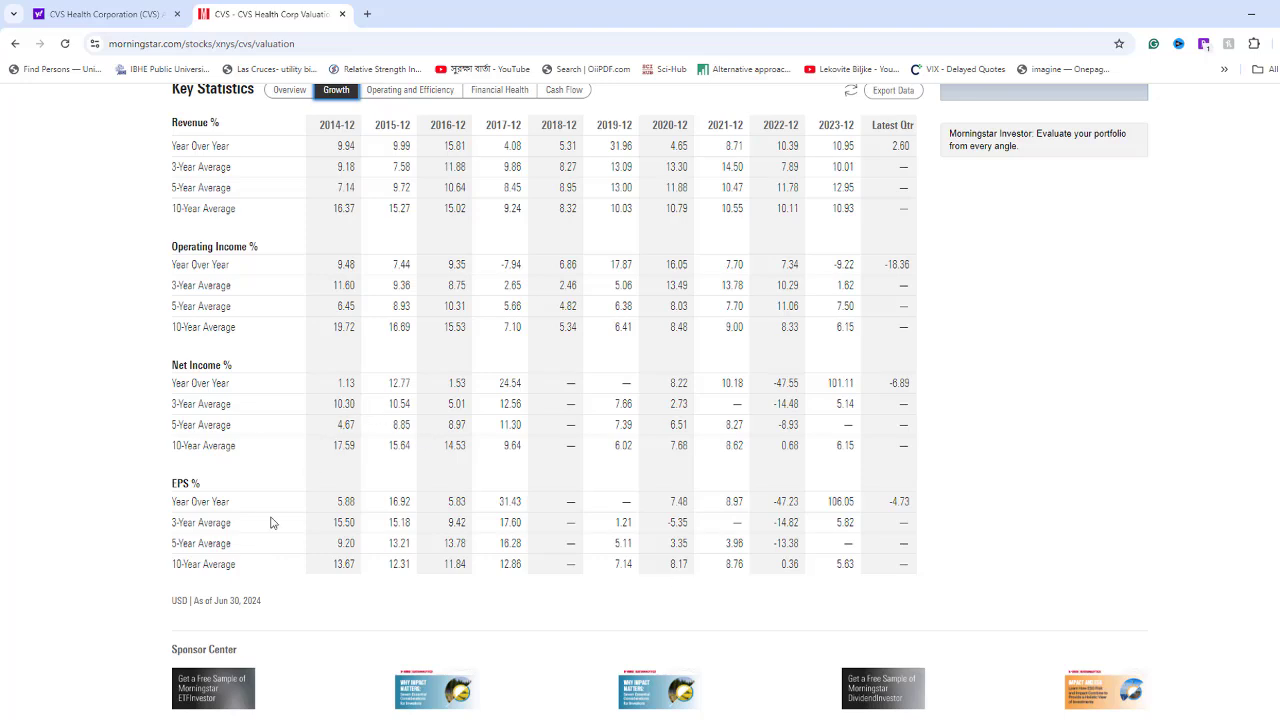
pyautogui.moveTo(333, 501); pyautogui.dragTo(857, 504)
pyautogui.hotkey('ctrl', 'c')
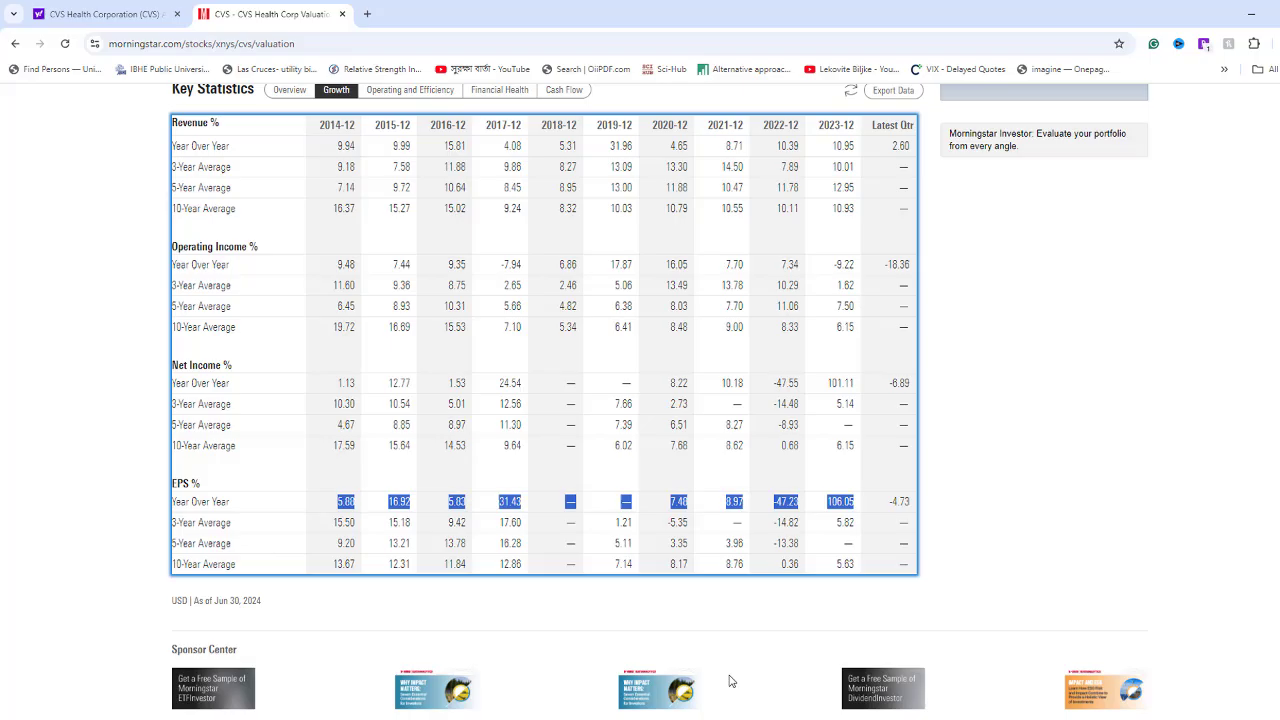
# - Switch to Excel and paste the yearly EPS changes as plain text into the Year over year EPS growth row, starting at C8
pyautogui.hotkey('alt', 'Tab')
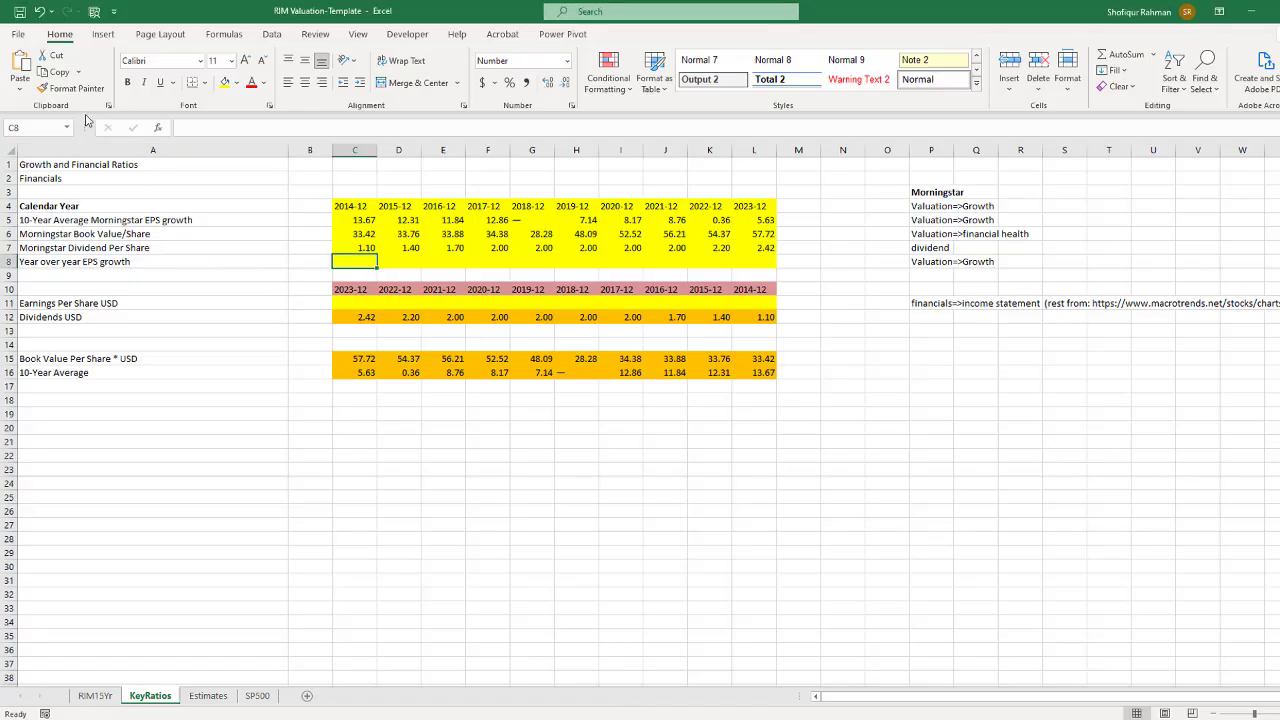
pyautogui.click(22, 93)
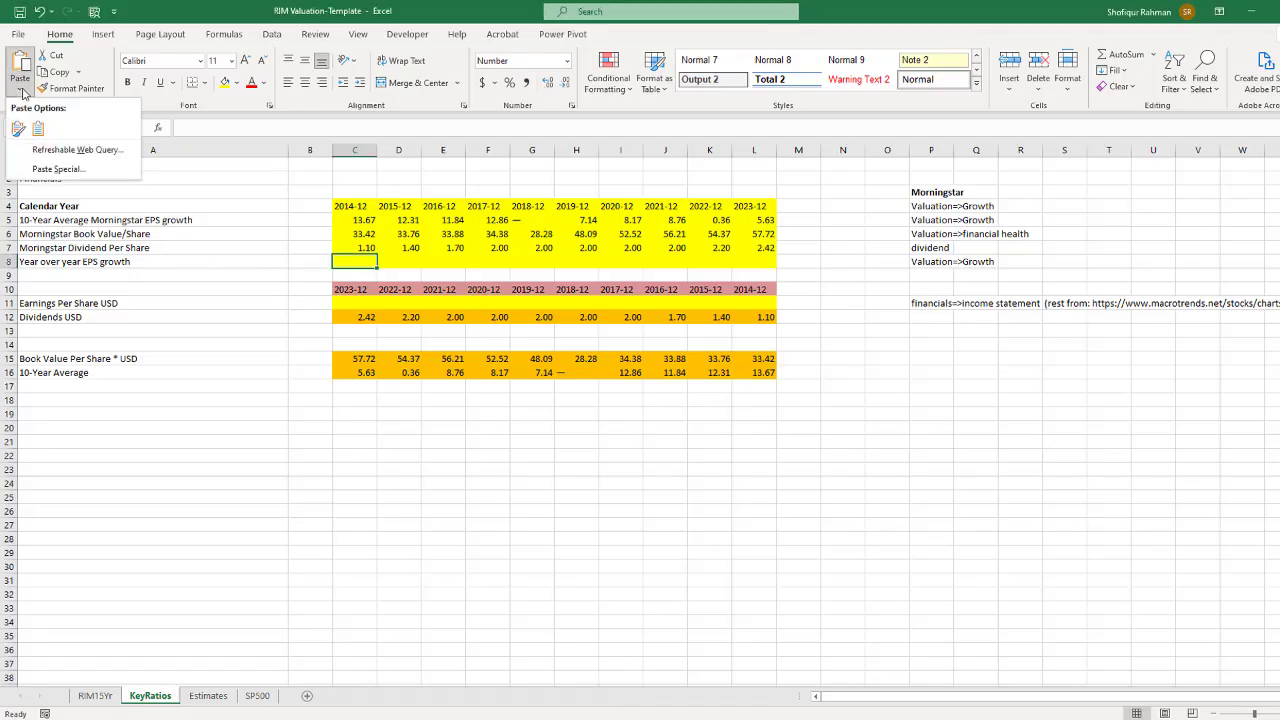
pyautogui.click(57, 169)
pyautogui.click(535, 195)
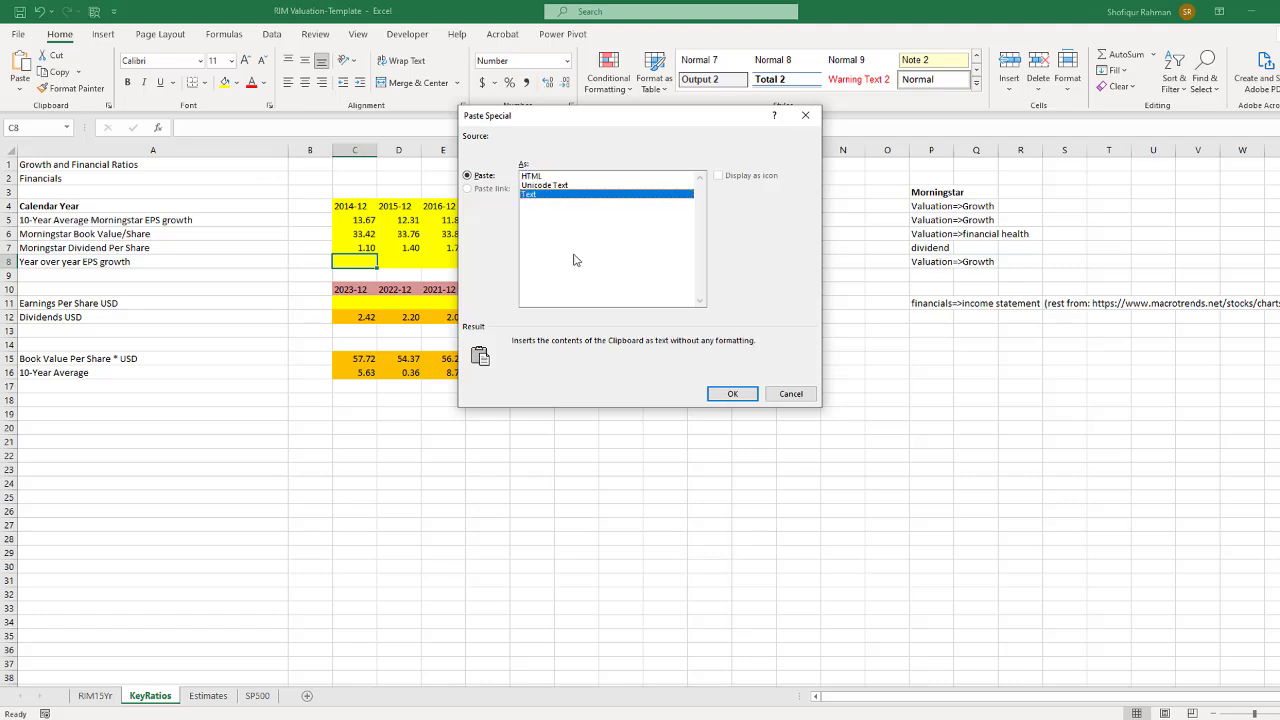
pyautogui.click(732, 394)
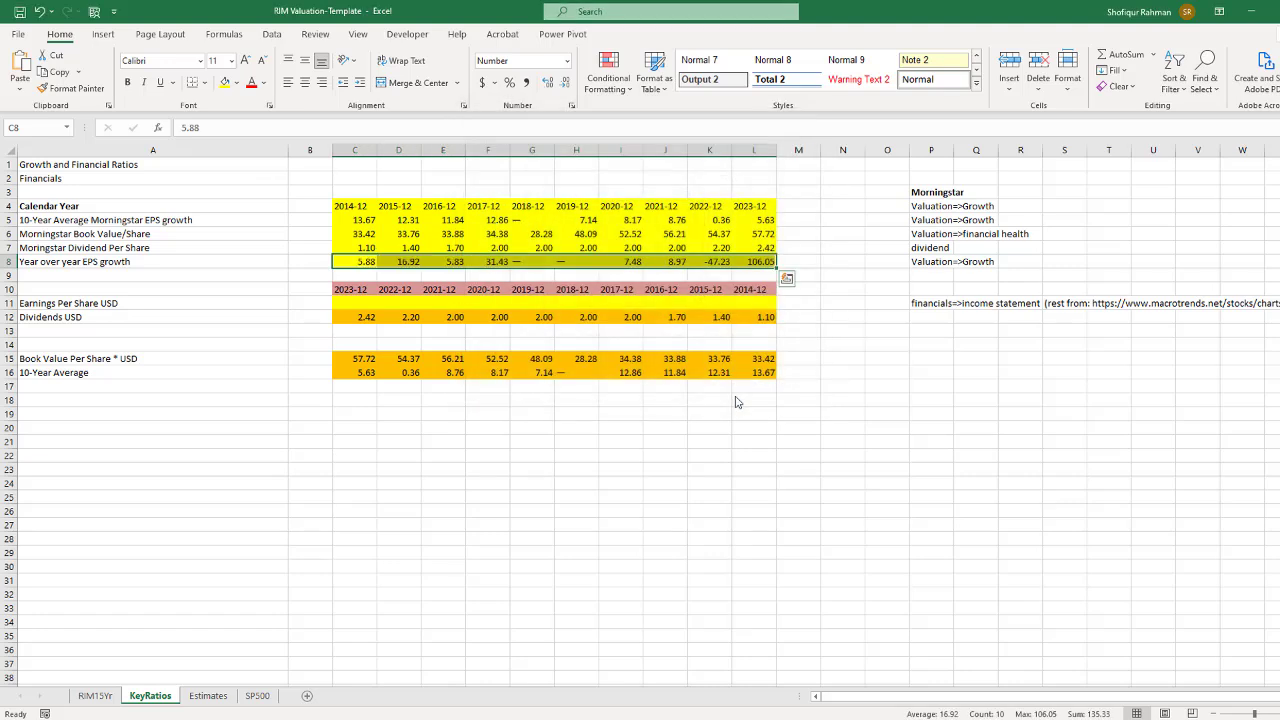
pyautogui.click(622, 430)
# - Copy the Macrotrends diluted EPS web address from the note in cell S11 and open it in a new Chrome tab
pyautogui.click(349, 303)
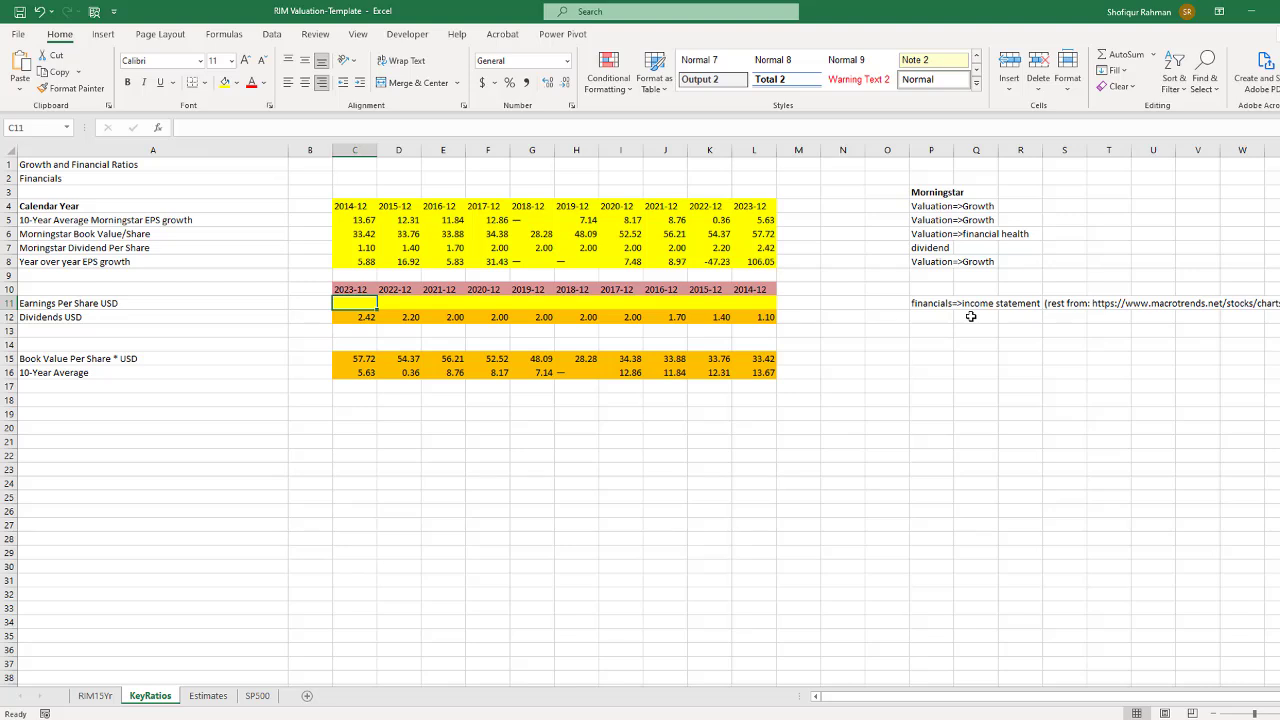
pyautogui.click(1081, 302)
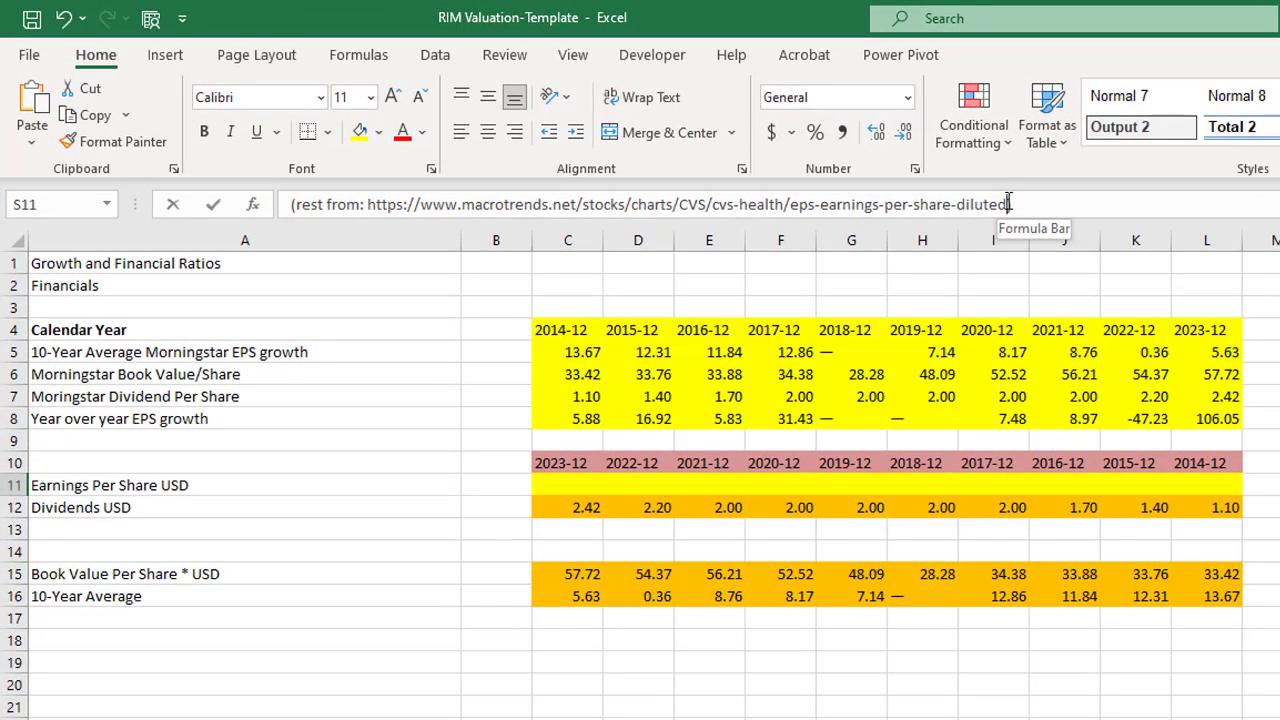
pyautogui.moveTo(631, 127); pyautogui.dragTo(501, 143)
pyautogui.moveTo(801, 229); pyautogui.dragTo(366, 215)
pyautogui.hotkey('ctrl', 'c')
pyautogui.hotkey('alt', 'Tab')
pyautogui.hotkey('ctrl', 'v')
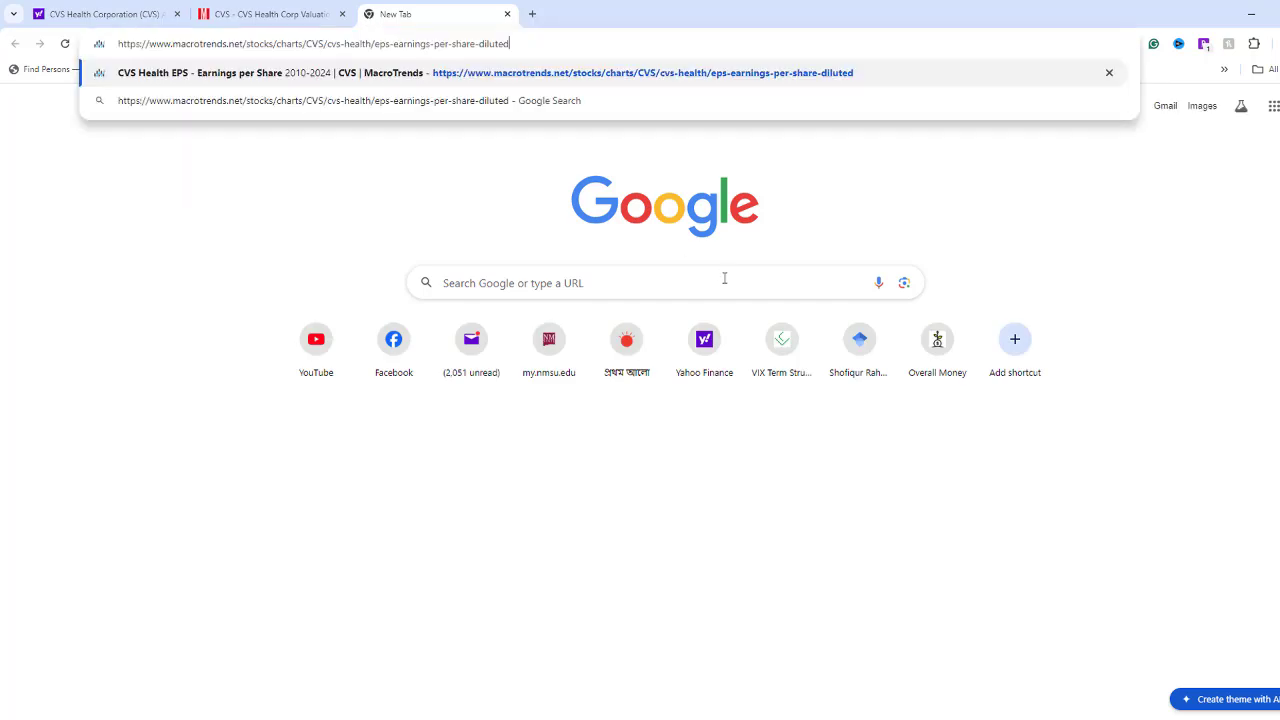
pyautogui.press('Return')
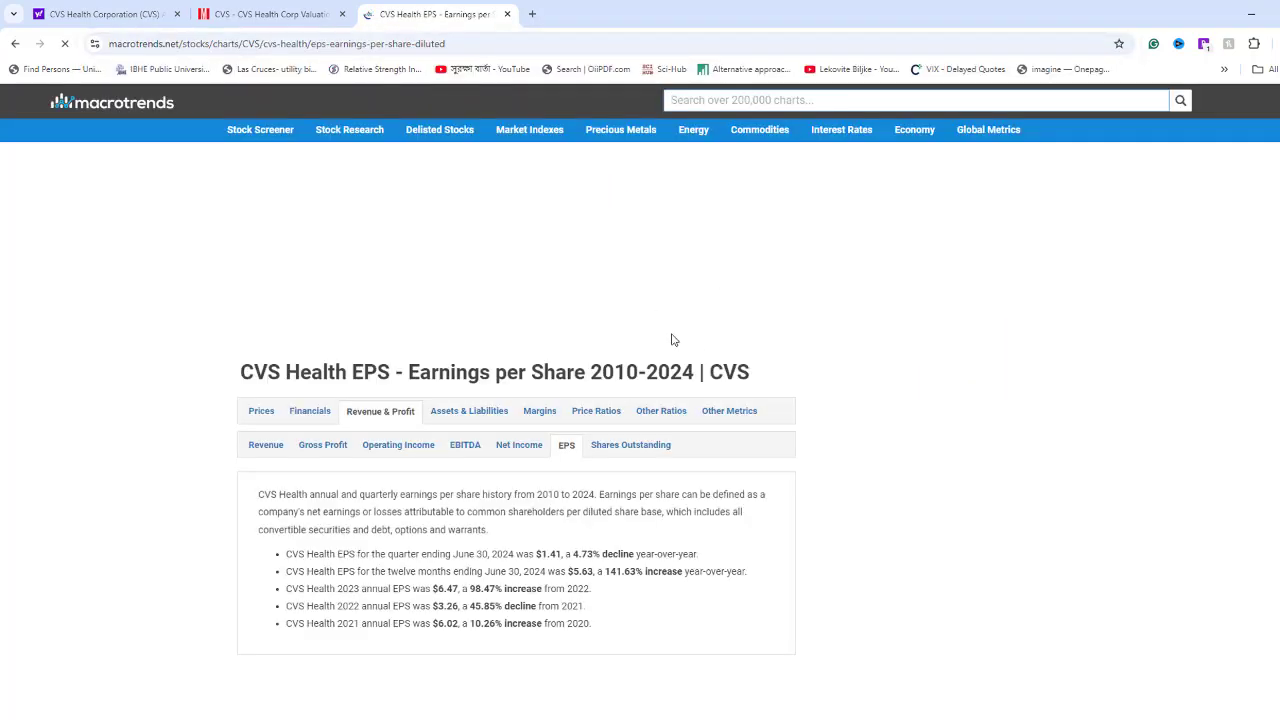
# - Copy the CVS Health Annual EPS table from 2023 down to 2009 and switch back to Excel
pyautogui.scroll(-2, 743, 502)
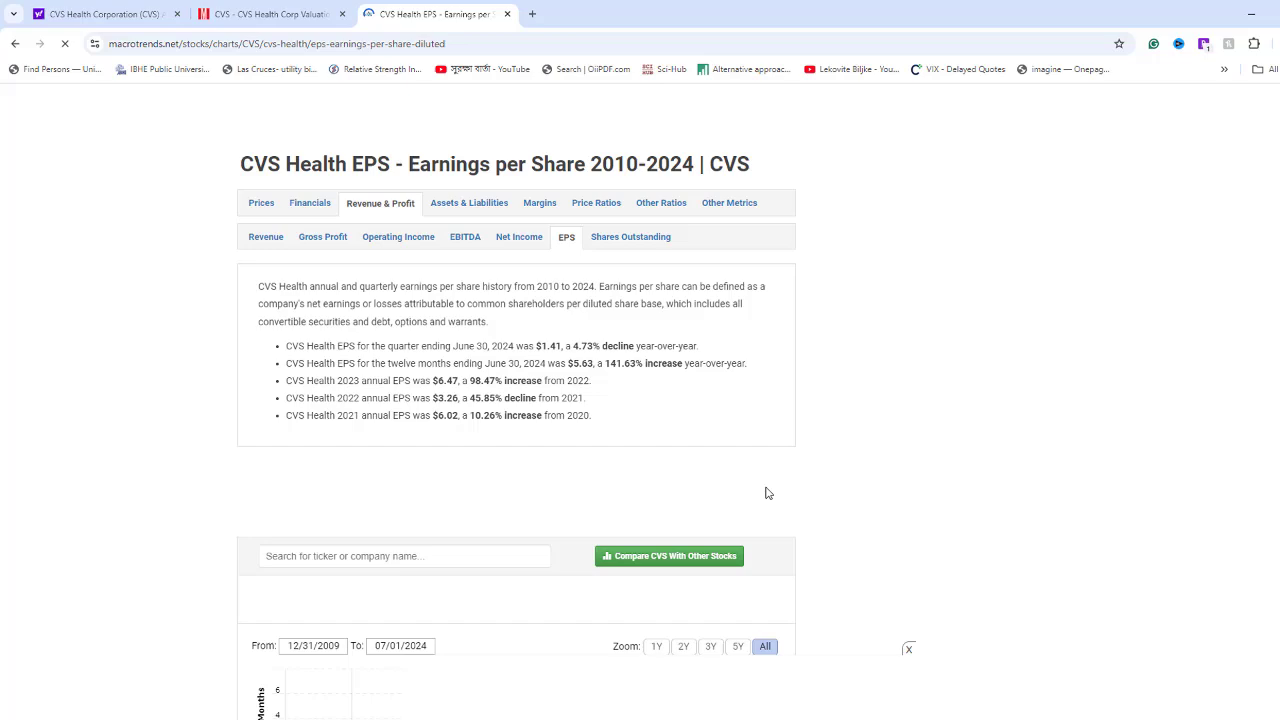
pyautogui.scroll(-3, 802, 477)
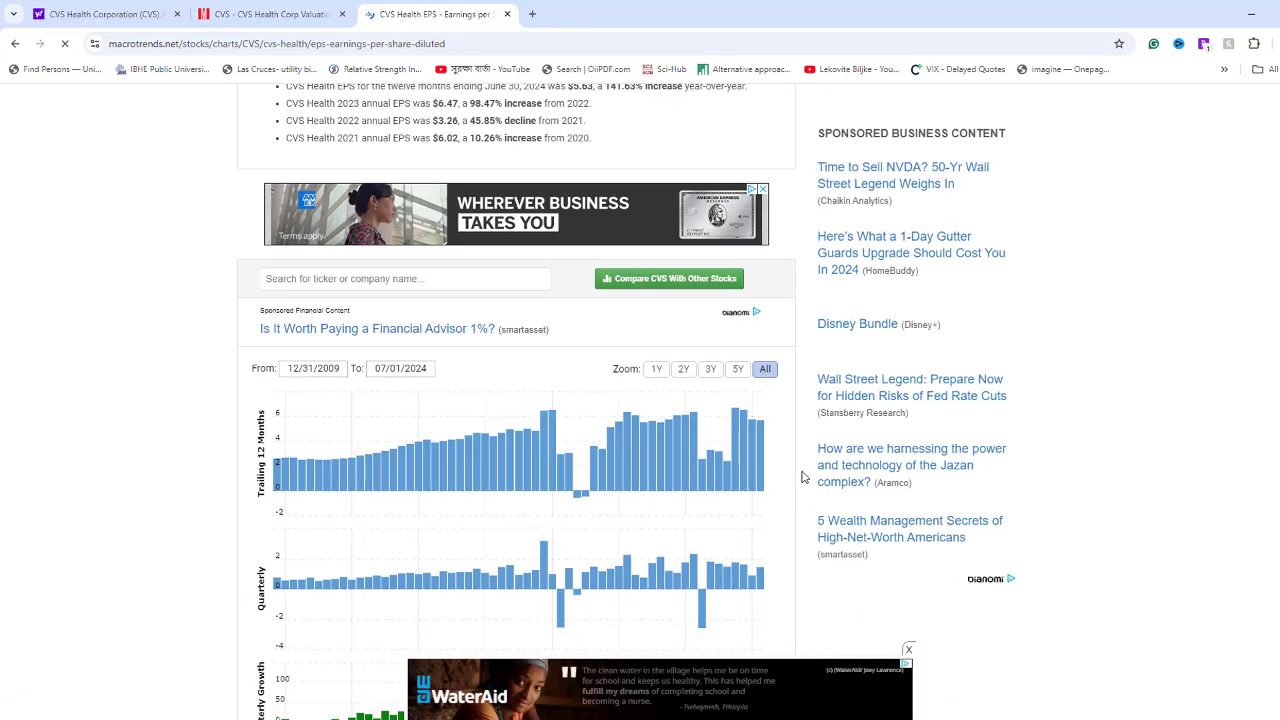
pyautogui.scroll(-9, 802, 477)
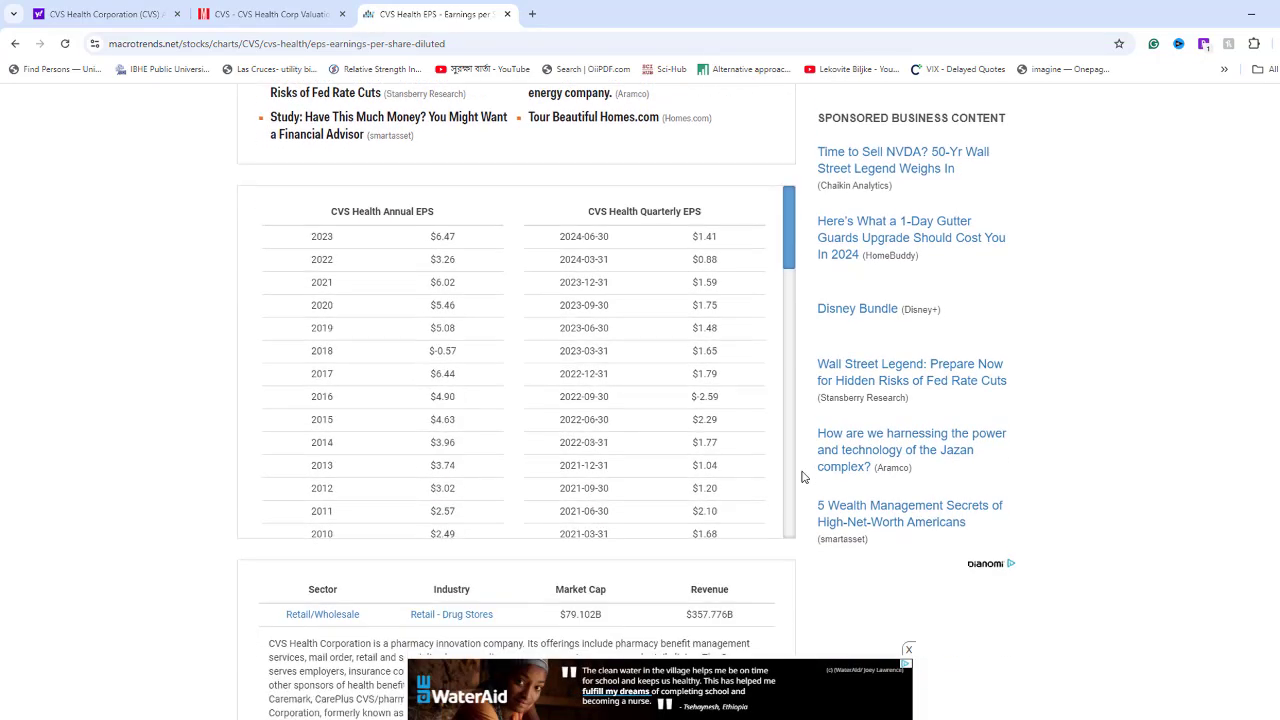
pyautogui.scroll(-1, 802, 477)
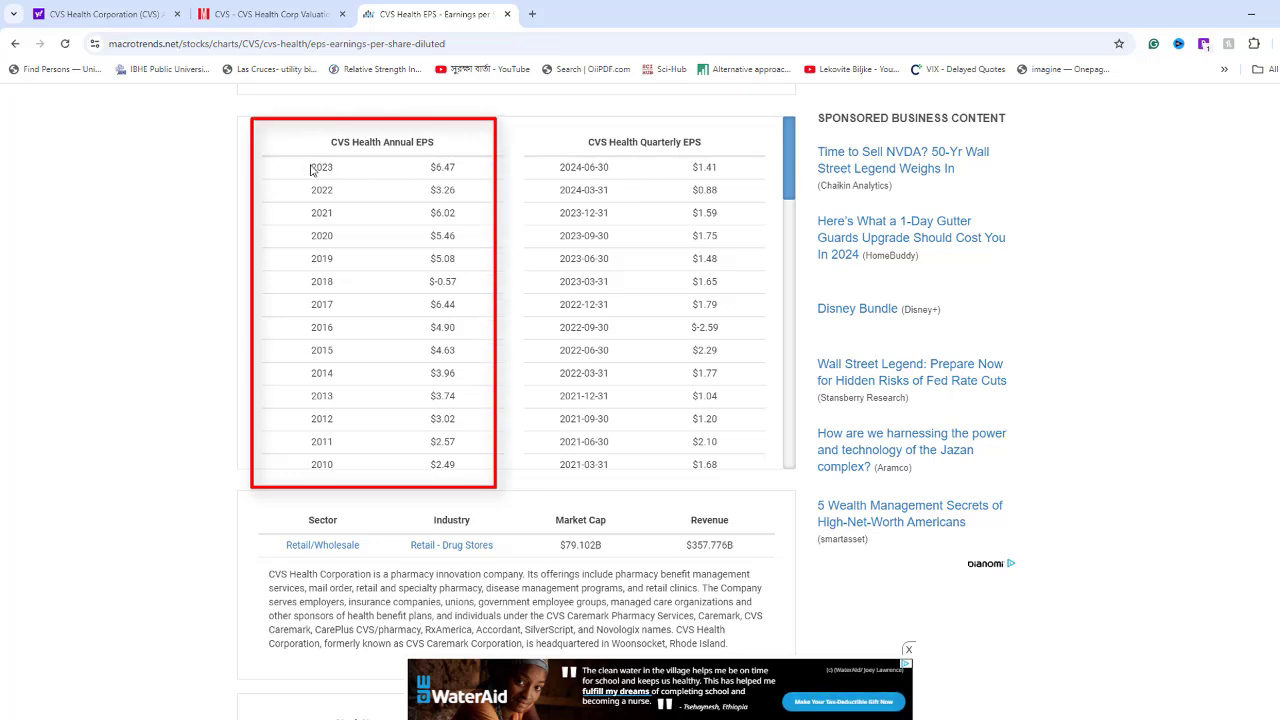
pyautogui.moveTo(312, 170); pyautogui.dragTo(464, 362)
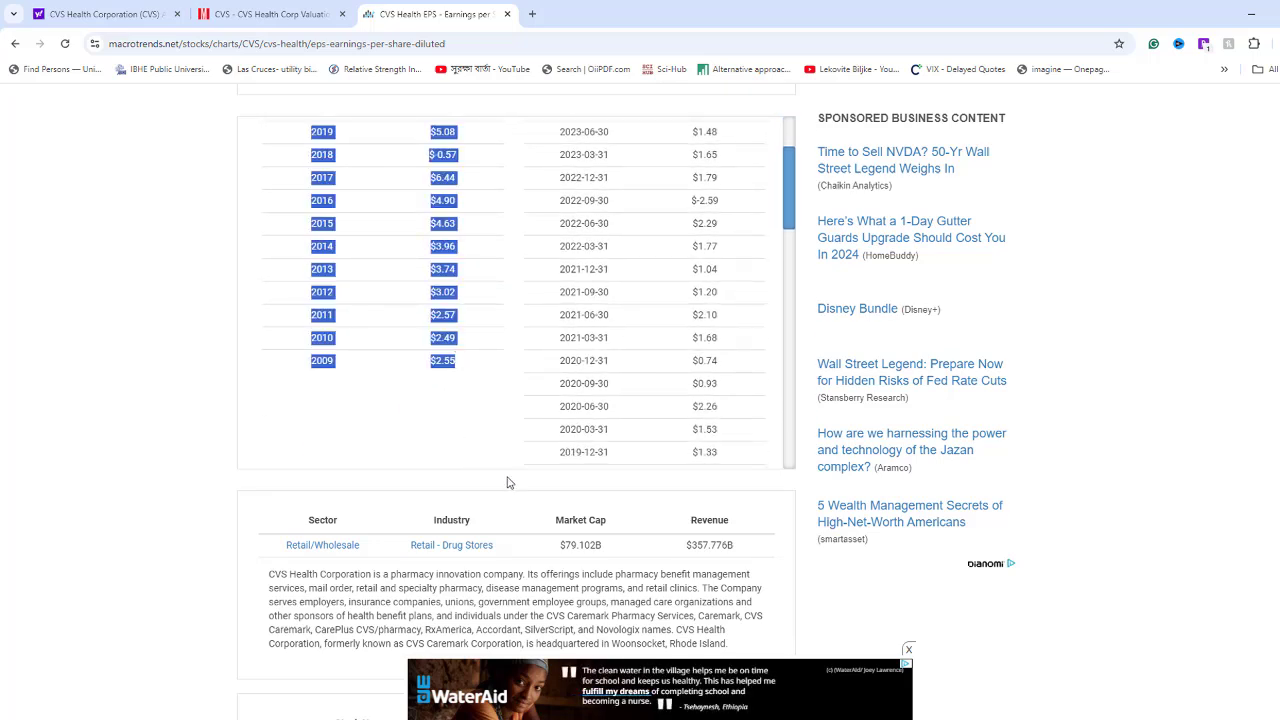
pyautogui.rightClick(453, 346)
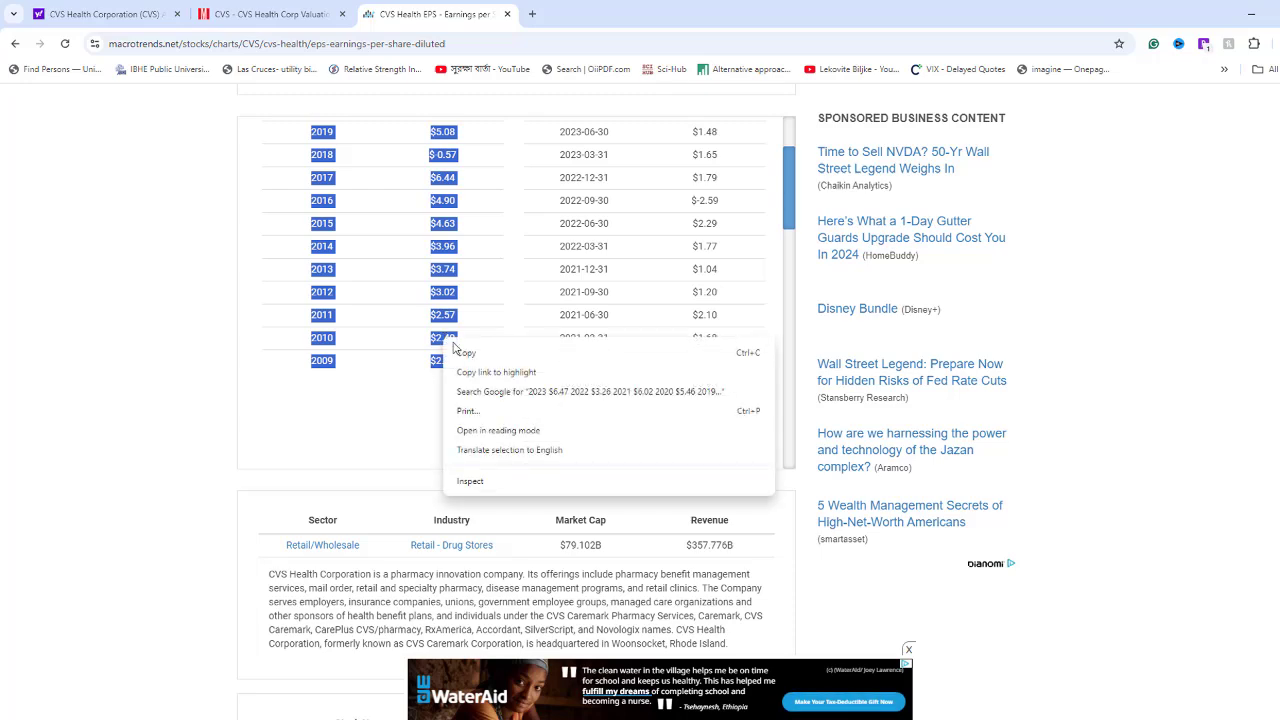
pyautogui.click(462, 352)
pyautogui.hotkey('alt', 'Tab')
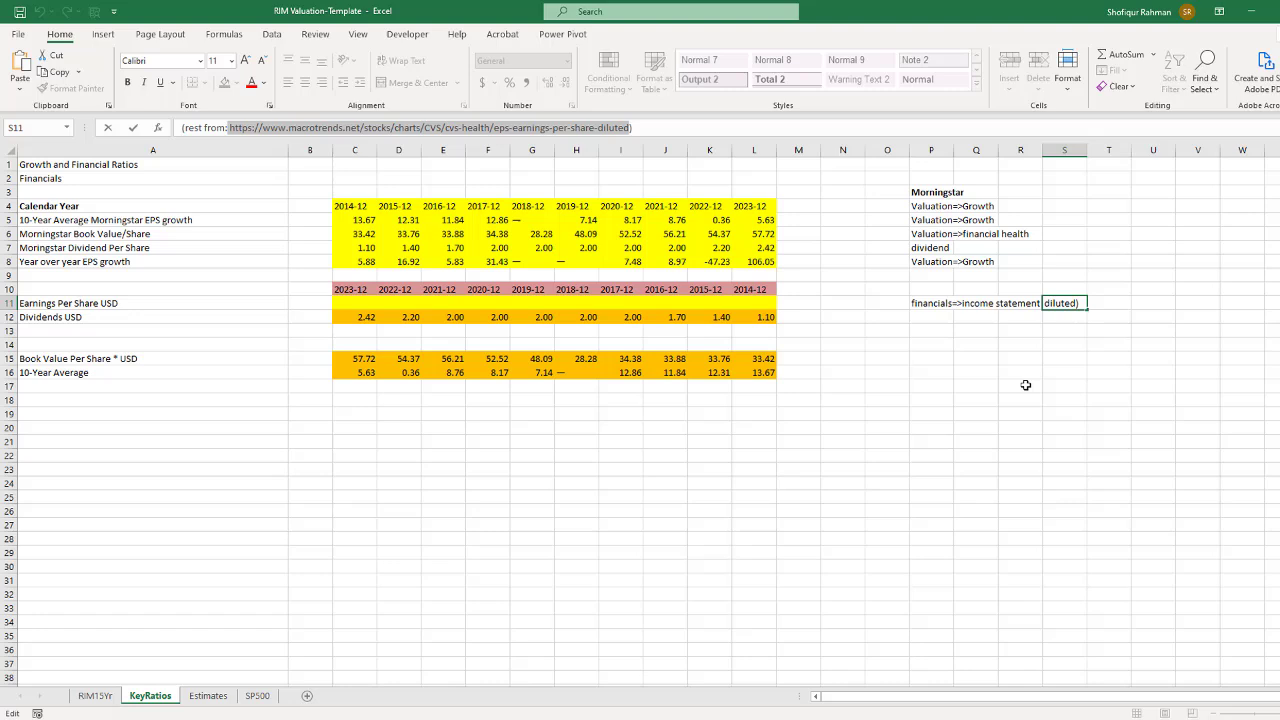
# - Paste the copied Macrotrends annual EPS table as plain text on the KeyRatios sheet, starting at R17
pyautogui.click(1025, 385)
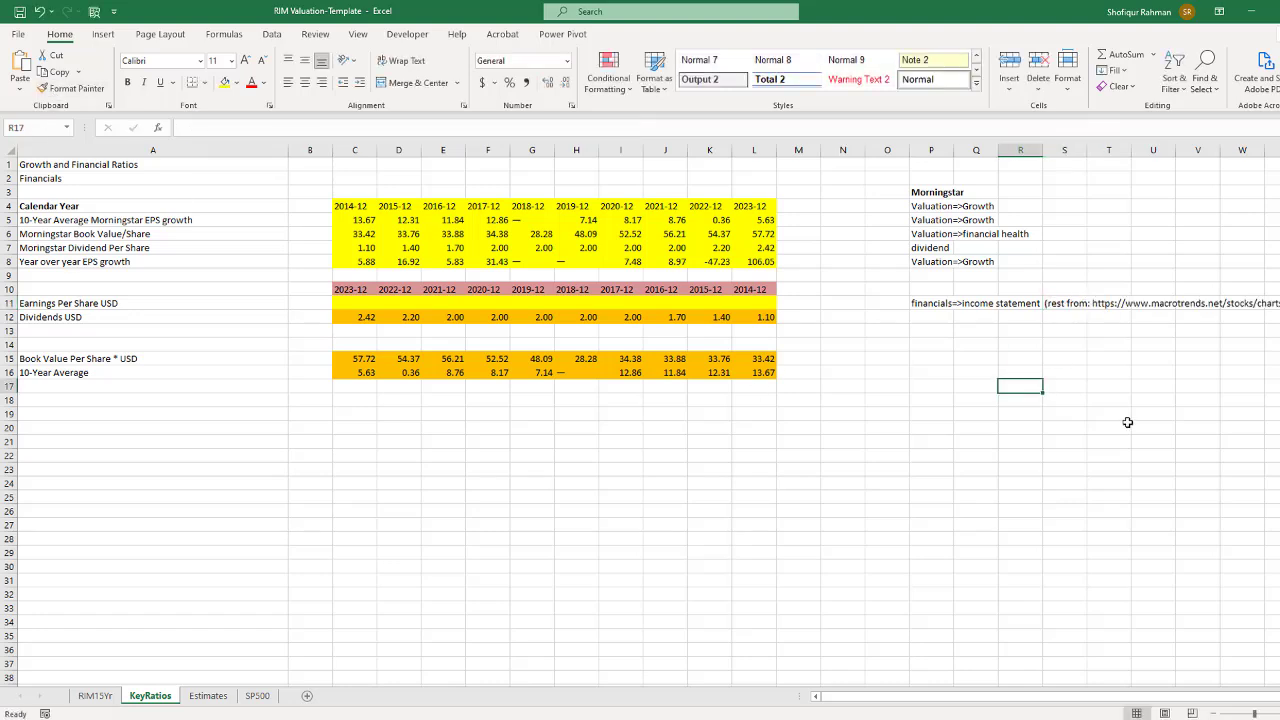
pyautogui.click(20, 88)
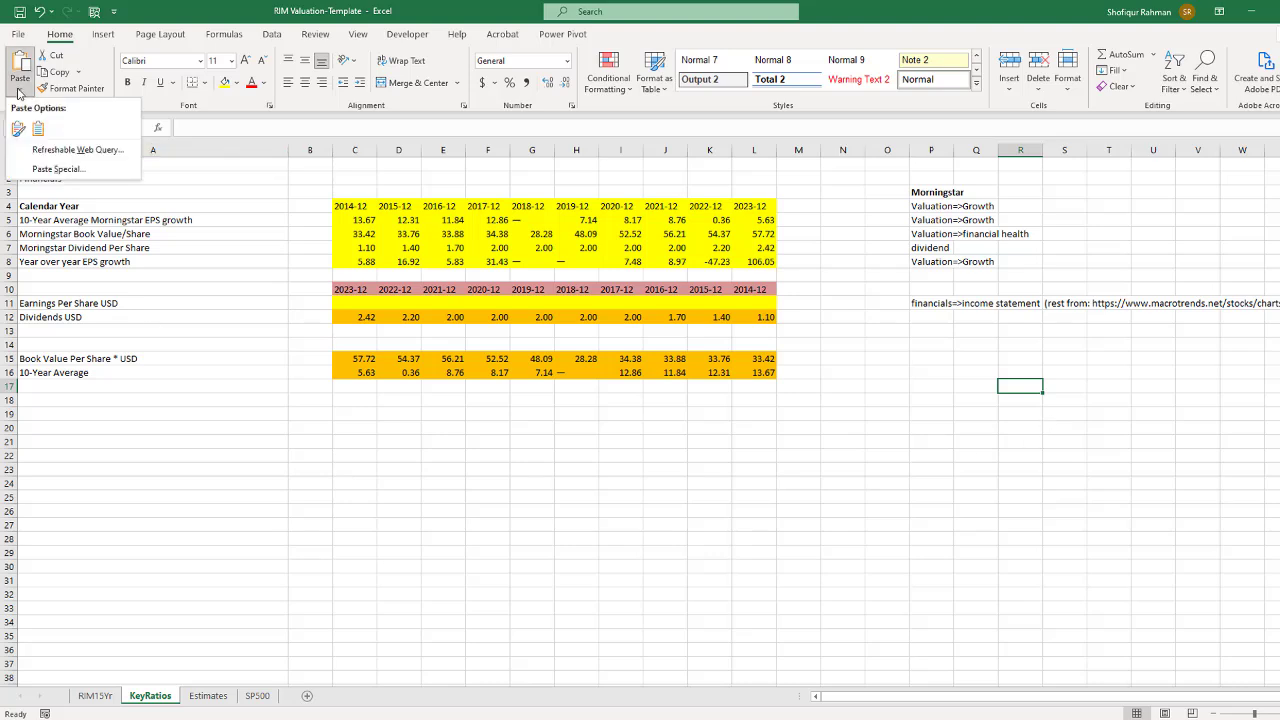
pyautogui.click(57, 169)
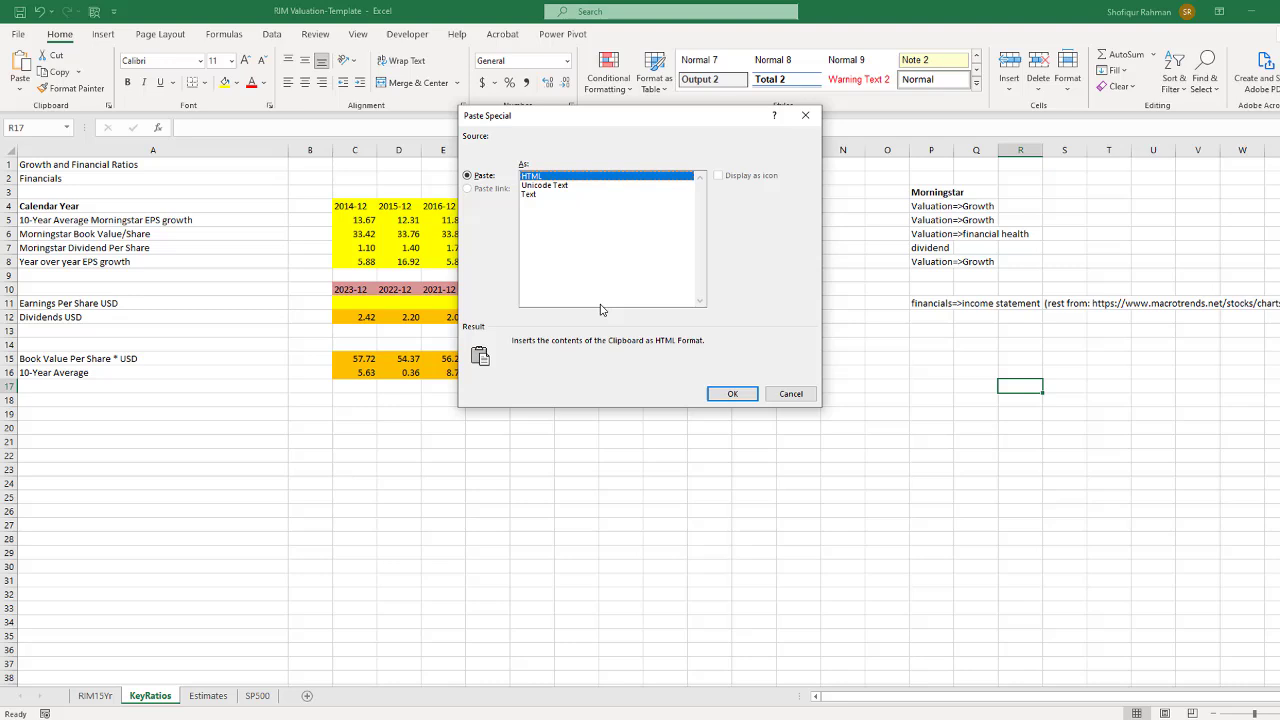
pyautogui.click(530, 194)
pyautogui.click(742, 396)
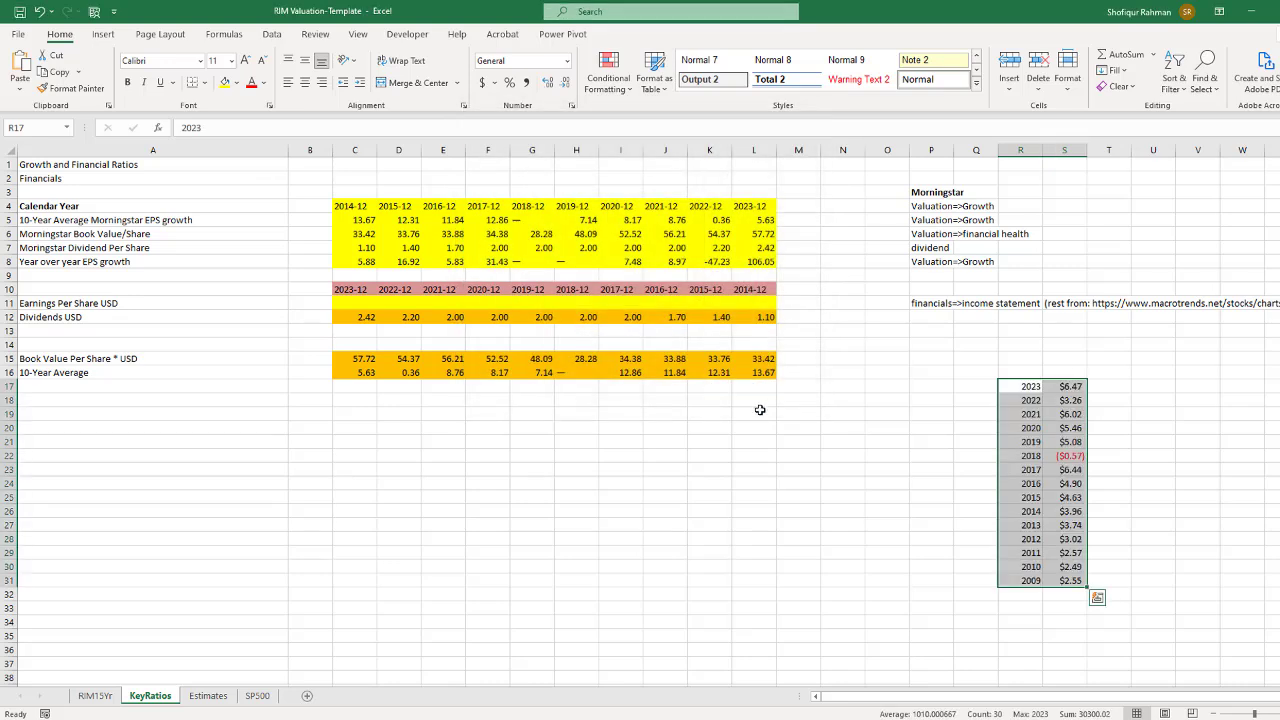
pyautogui.click(1011, 607)
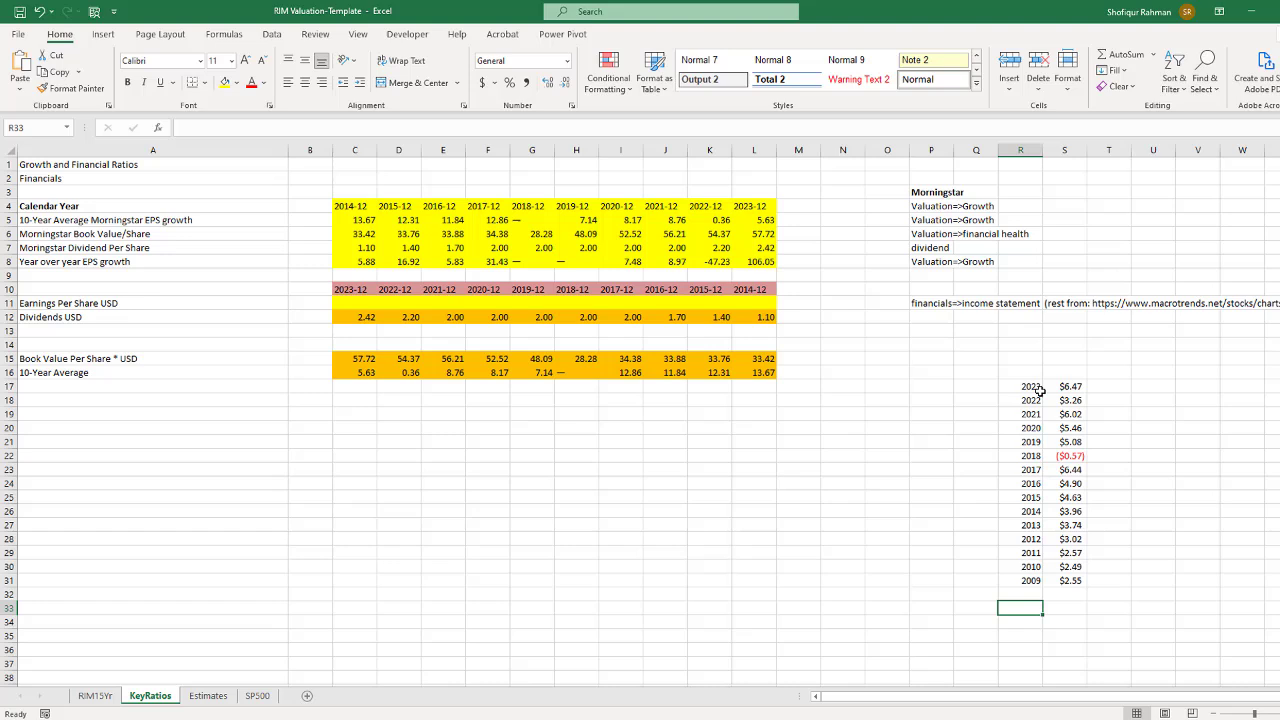
# - Lay the pasted EPS table out horizontally from C22 with the formula =TRANSPOSE(R17:S31)
pyautogui.click(362, 458)
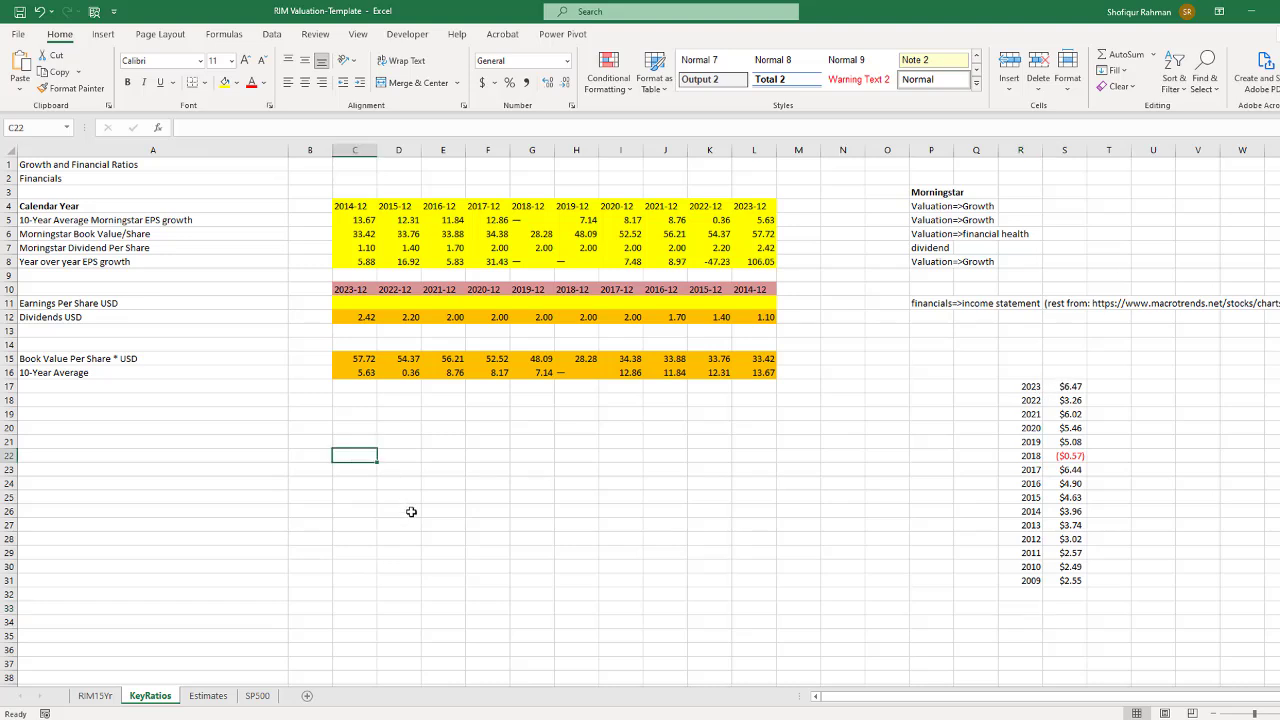
pyautogui.write('=tra')
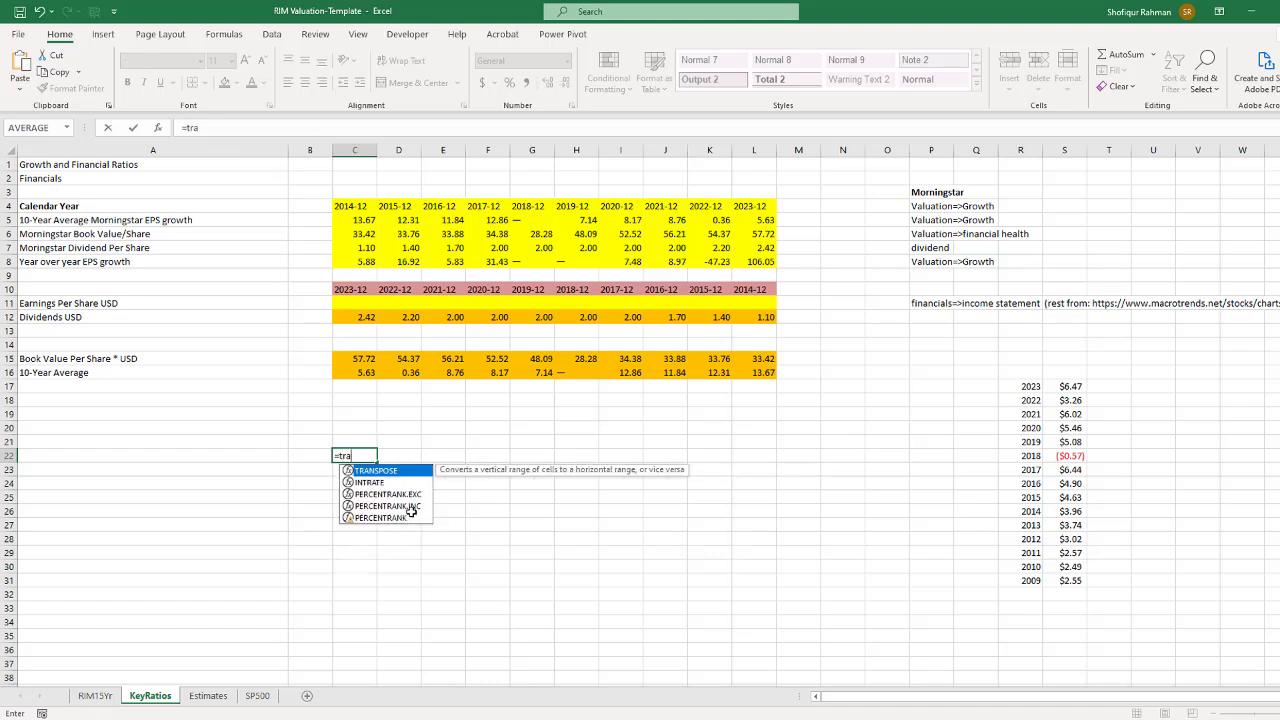
pyautogui.doubleClick(399, 472)
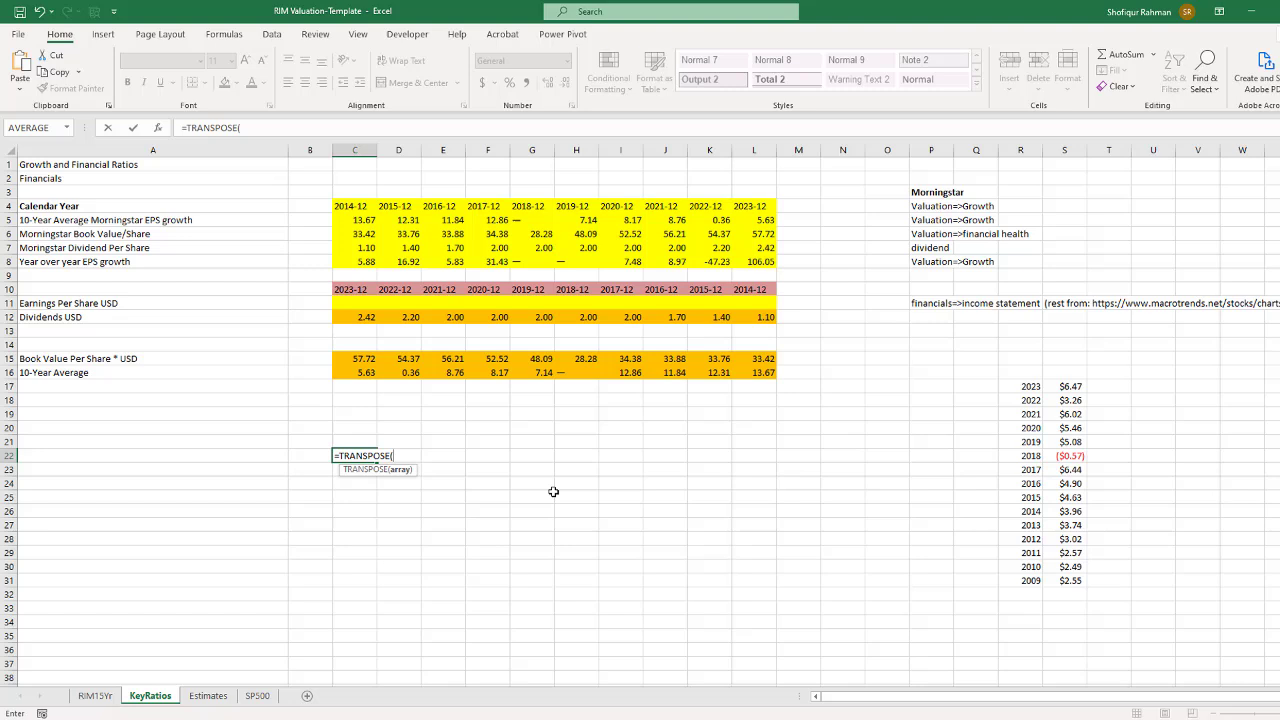
pyautogui.moveTo(1029, 388); pyautogui.dragTo(1064, 570)
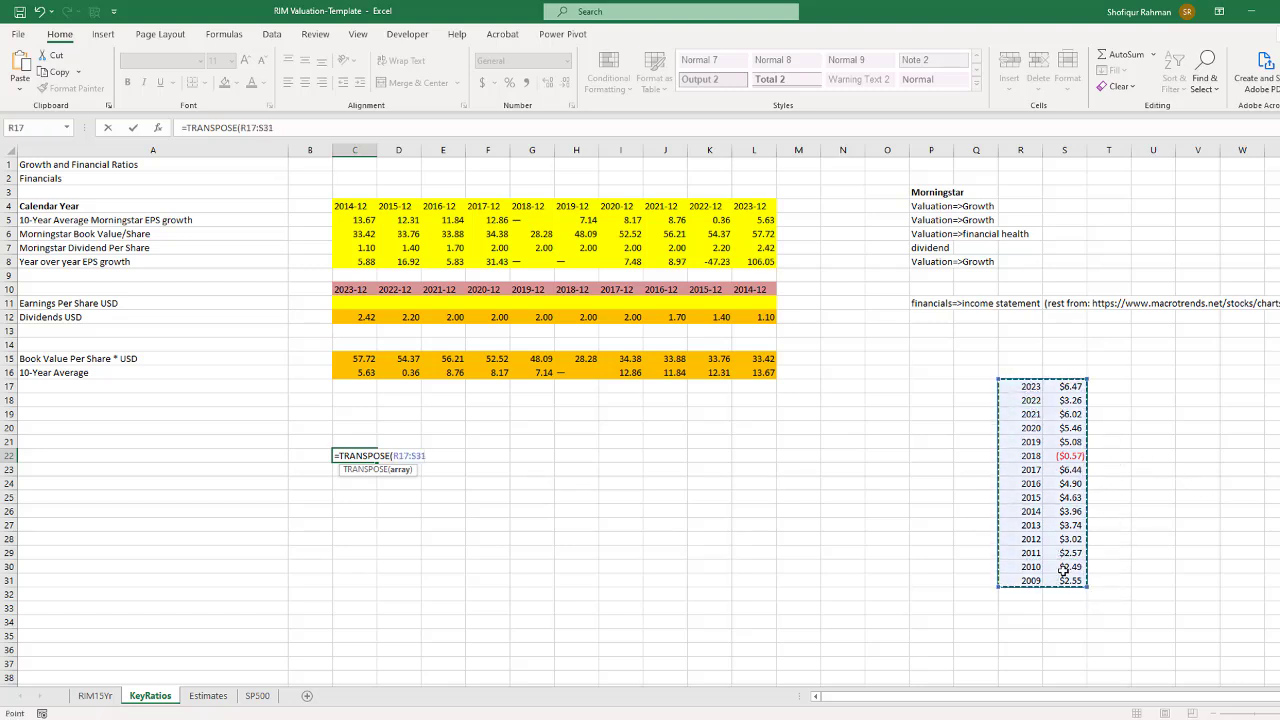
pyautogui.write(')')
pyautogui.press('Return')
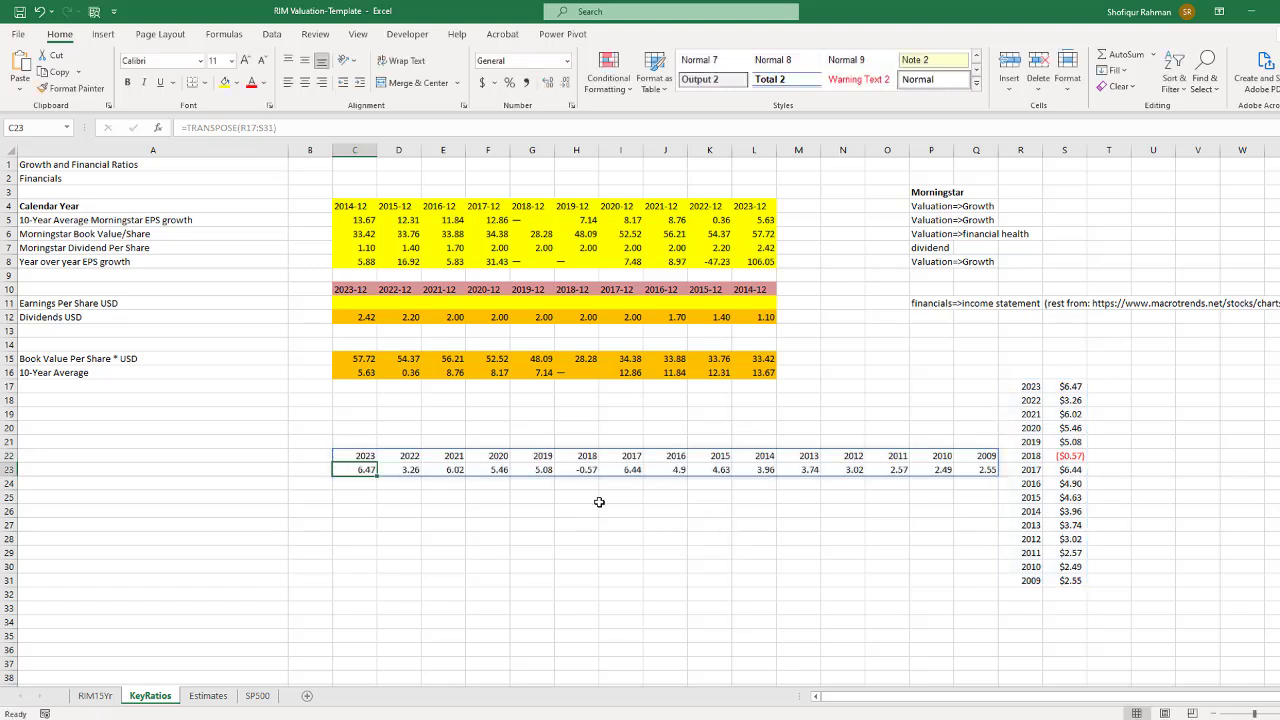
# - Copy the transposed 2023 to 2014 EPS values and paste them as values into the Earnings Per Share USD row, starting at C11
pyautogui.moveTo(363, 470); pyautogui.dragTo(774, 470)
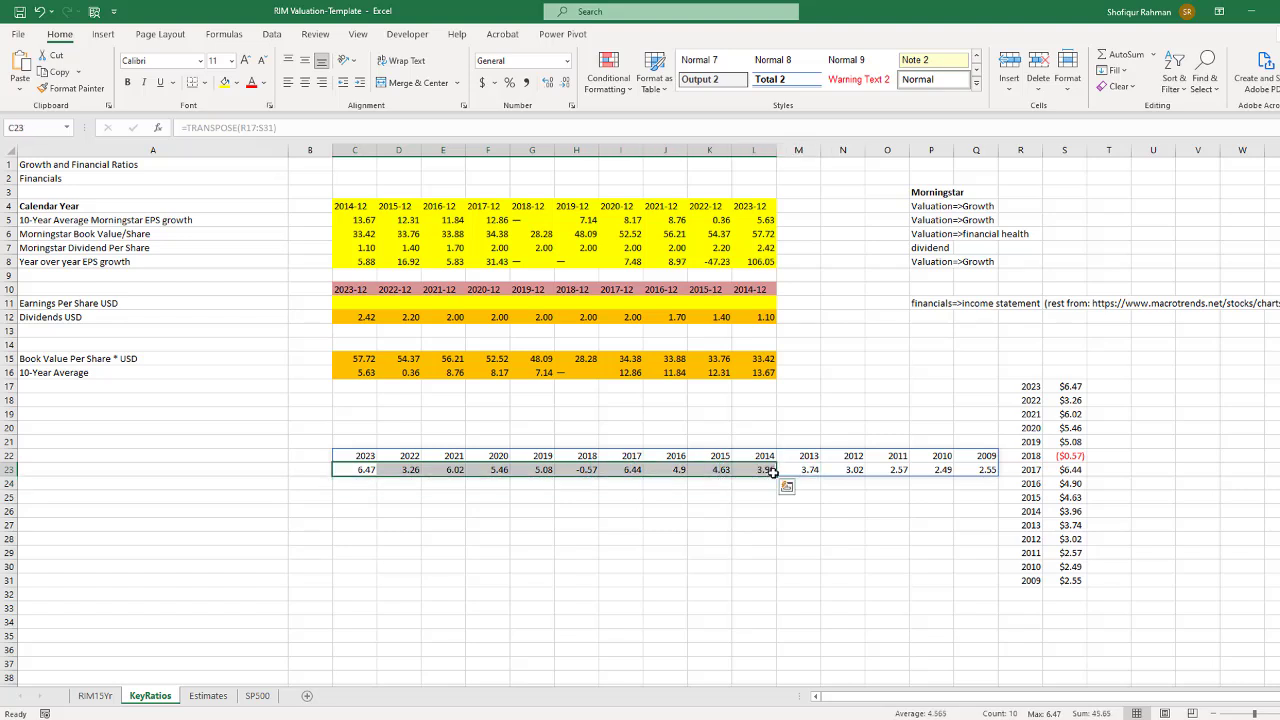
pyautogui.hotkey('ctrl', 'c')
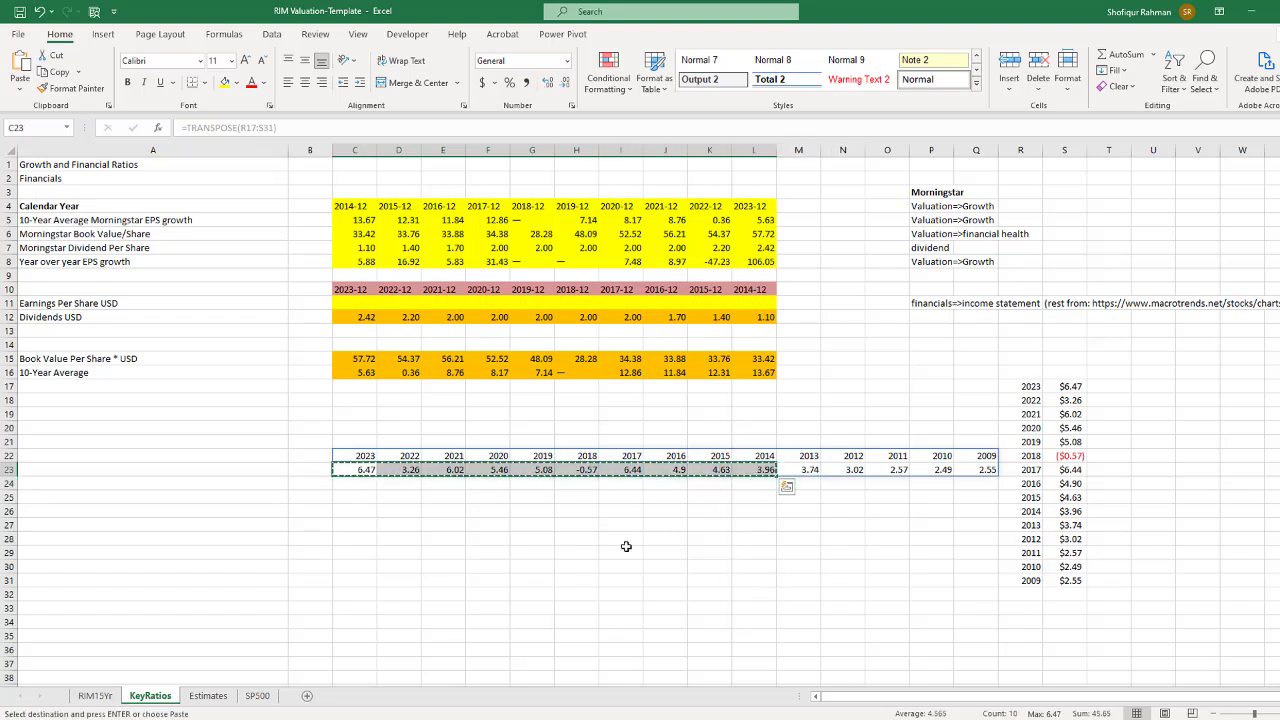
pyautogui.click(357, 304)
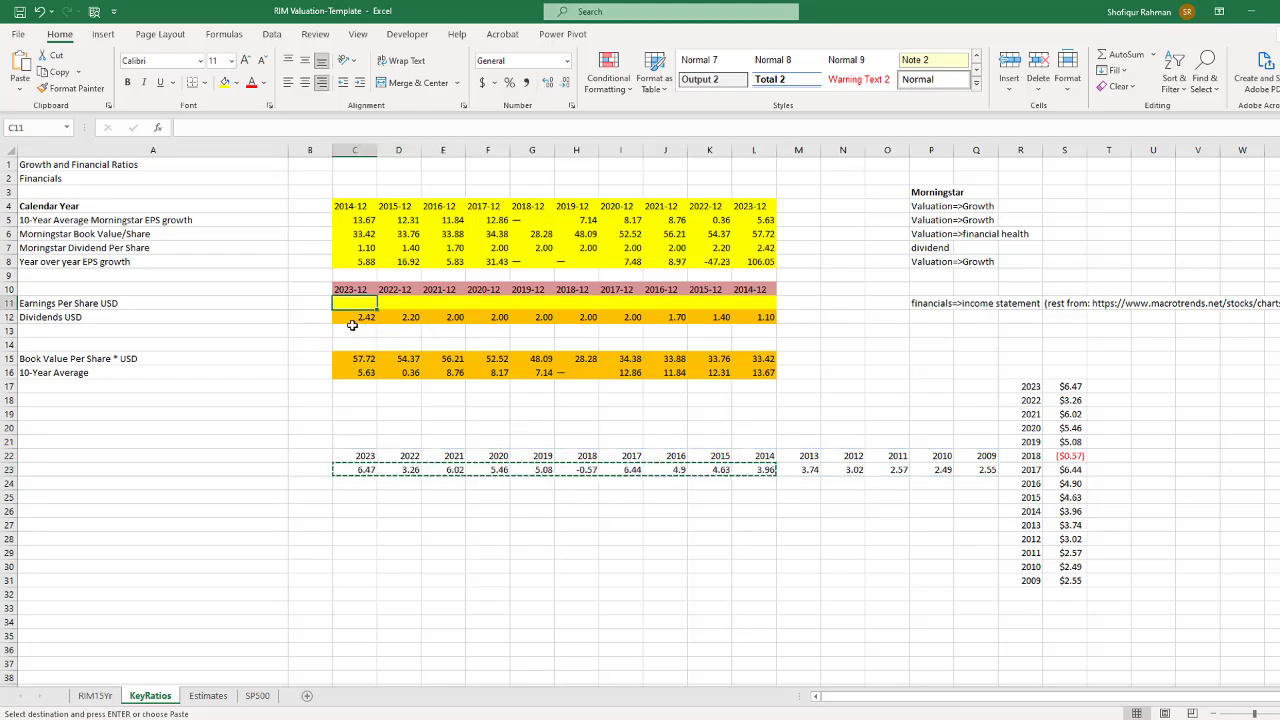
pyautogui.click(20, 88)
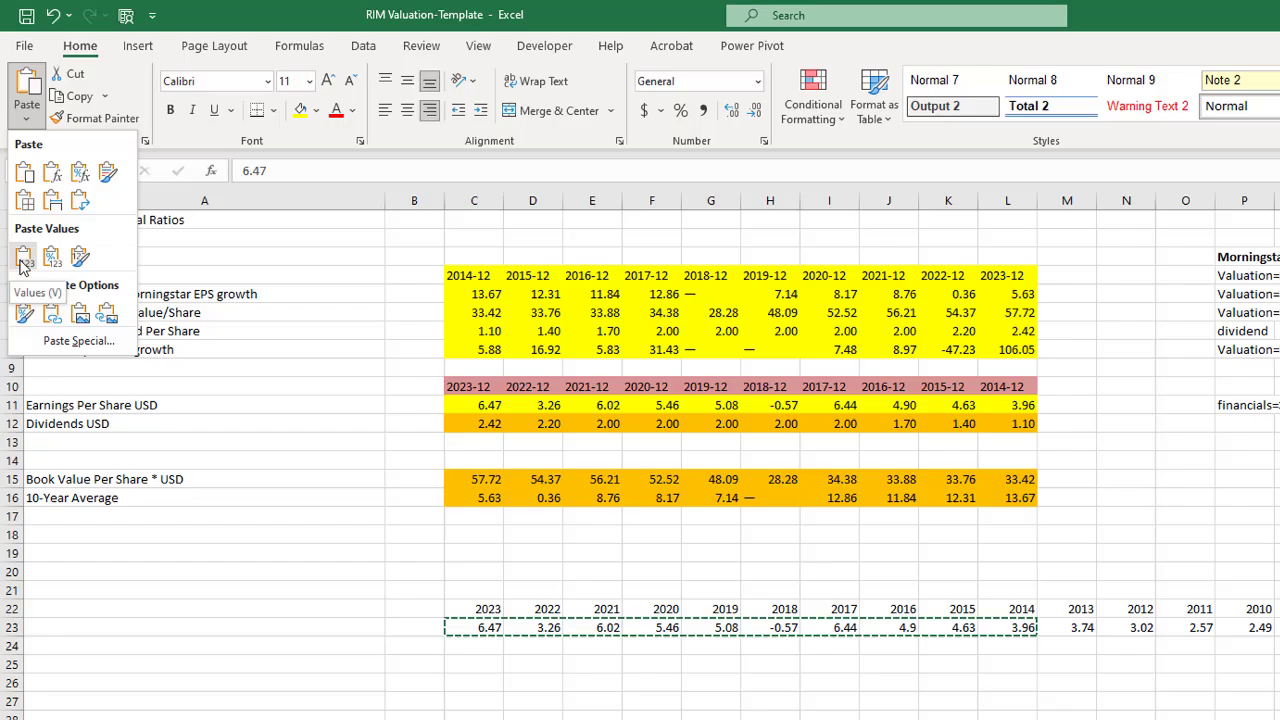
pyautogui.click(22, 258)
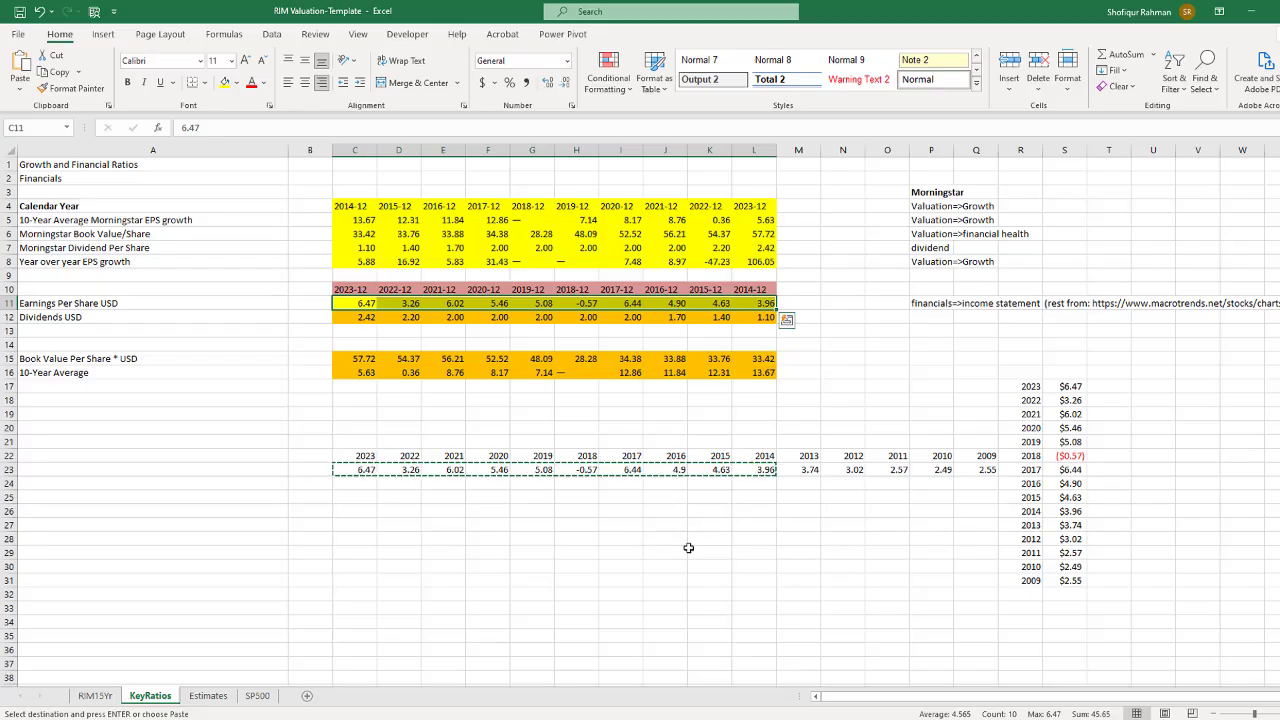
pyautogui.click(688, 548)
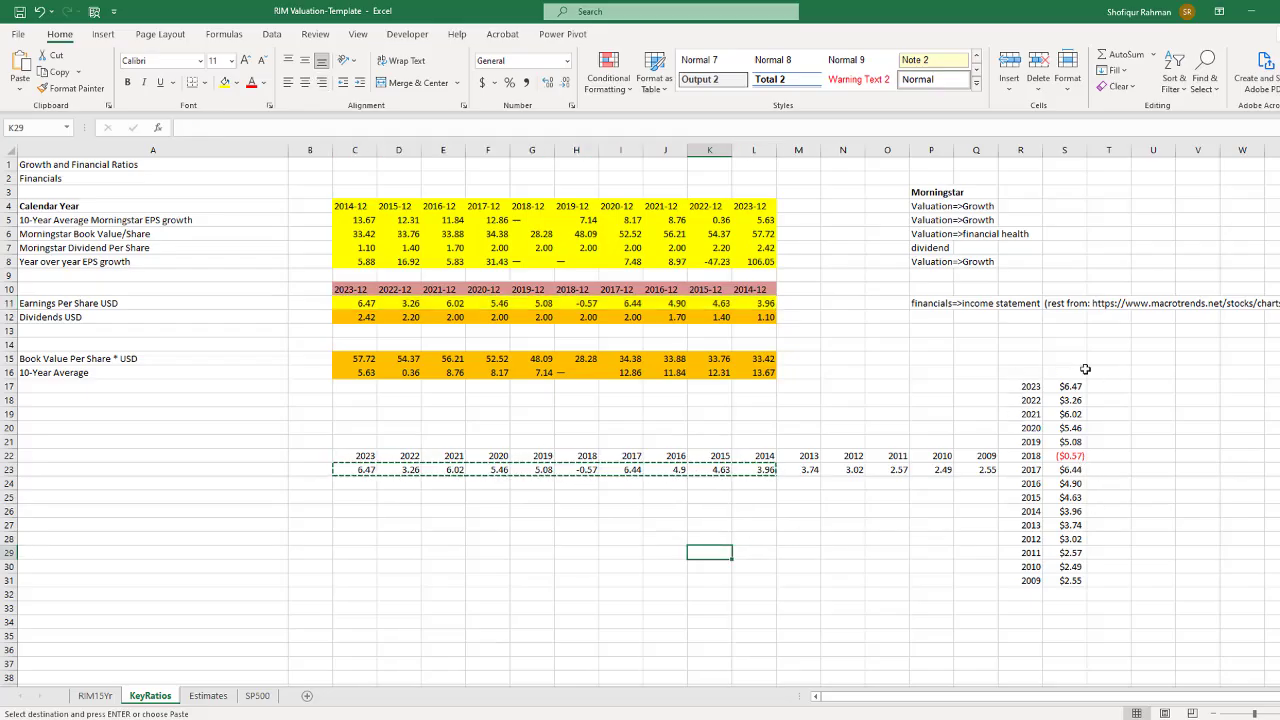
# - Delete the pasted EPS table in columns R and S and the transposed helper rows 22 and 23
pyautogui.moveTo(1077, 366); pyautogui.dragTo(1077, 623)
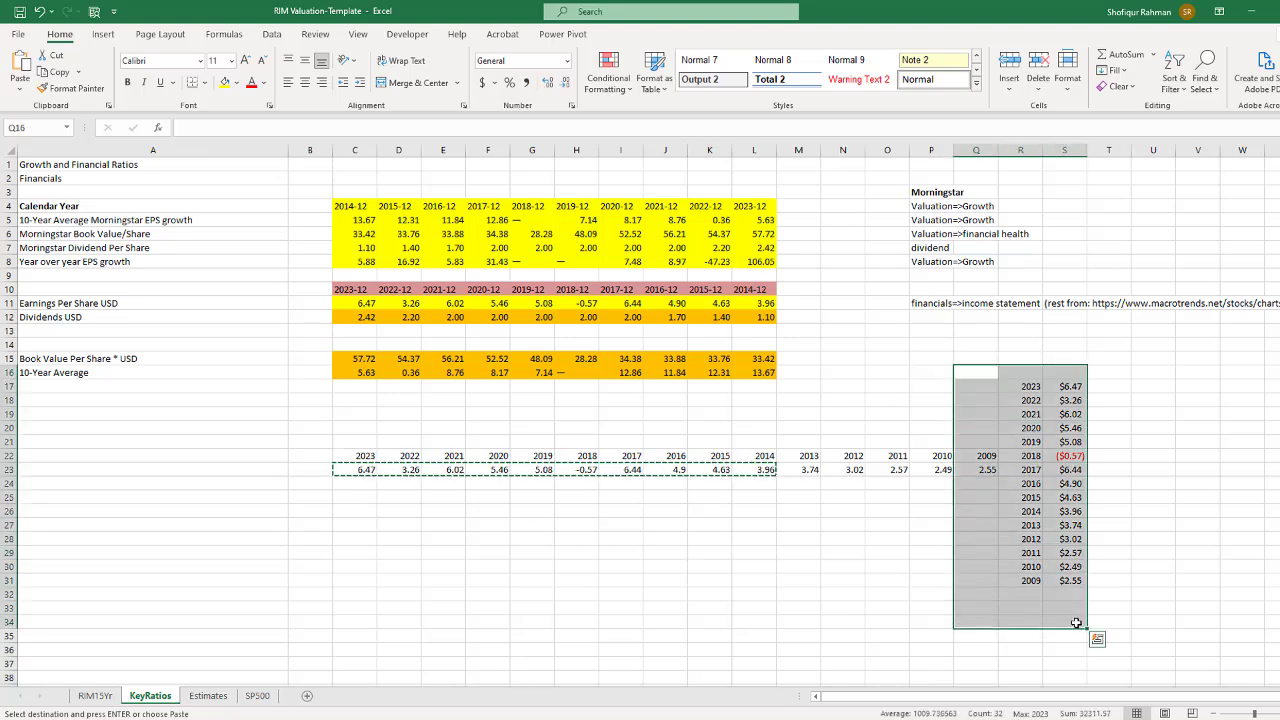
pyautogui.press('Delete')
pyautogui.moveTo(378, 432)
pyautogui.mouseDown()
pyautogui.moveTo(366, 454)
pyautogui.moveTo(1120, 510)
pyautogui.mouseUp()
pyautogui.click(572, 535)
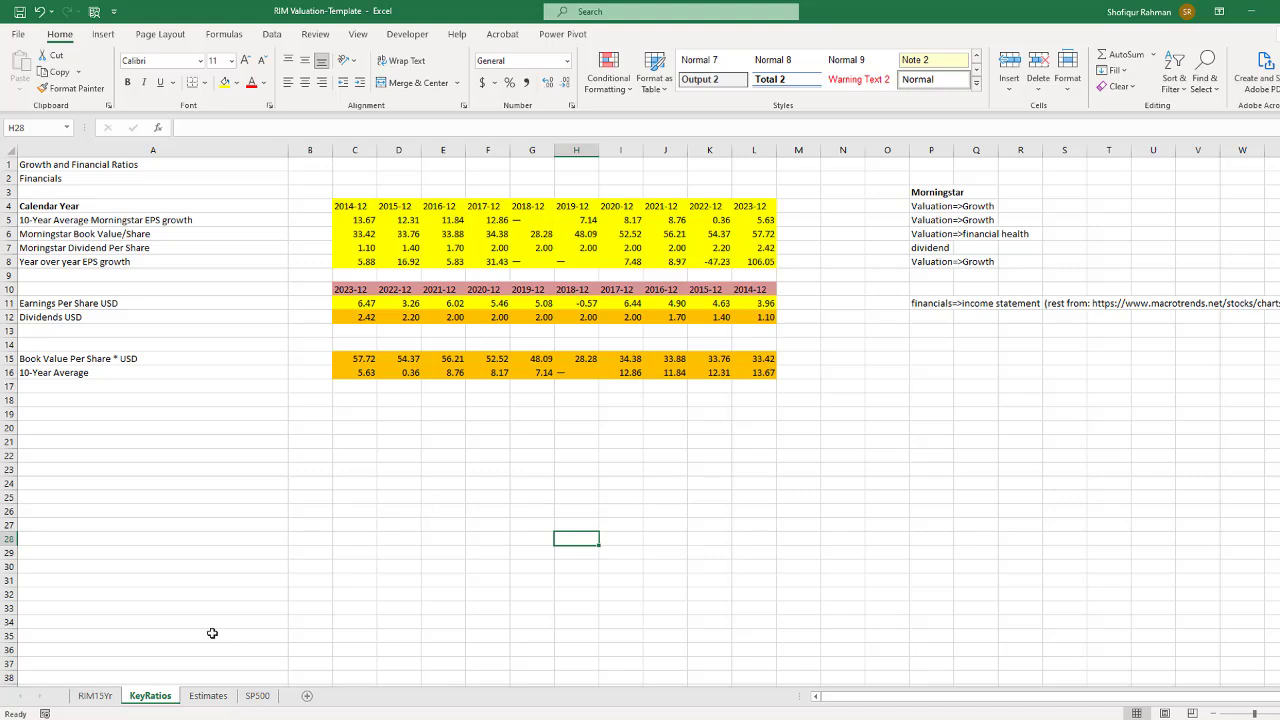
# - On the RIM15Yr sheet, enter the ticker CVS in B1 and the valuation date 10/2/2024 in E2
pyautogui.click(96, 697)
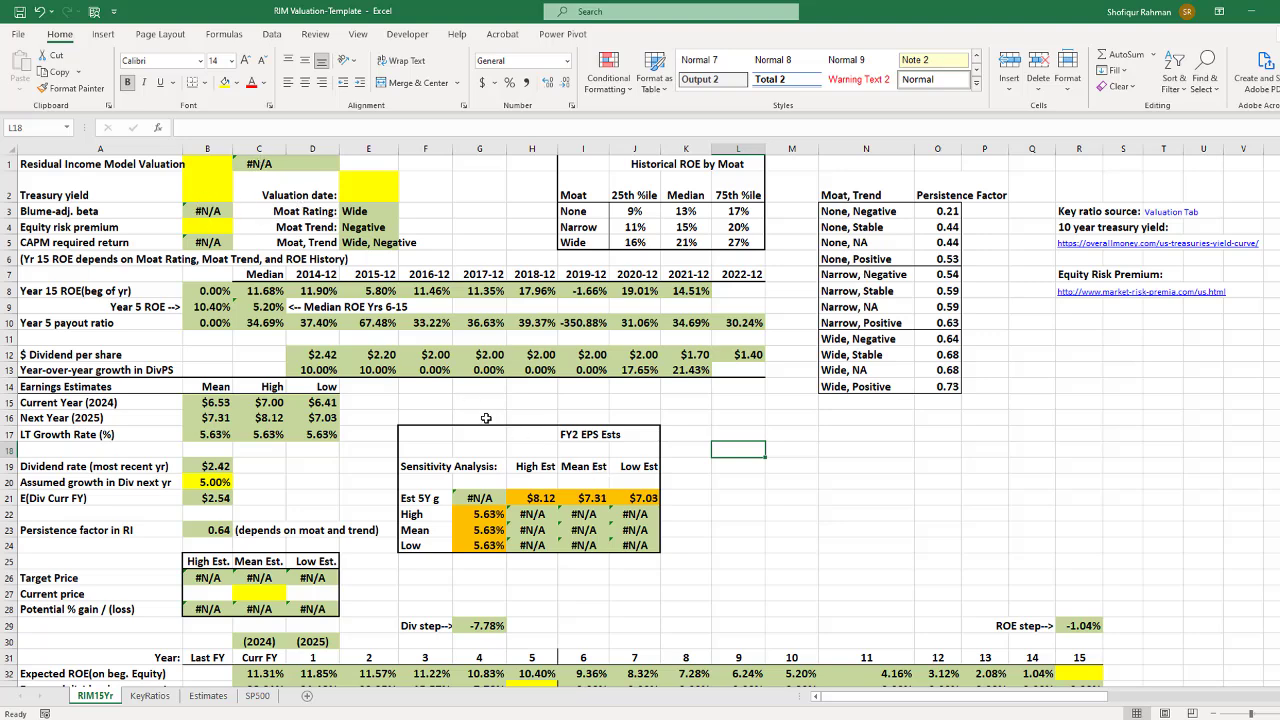
pyautogui.click(209, 165)
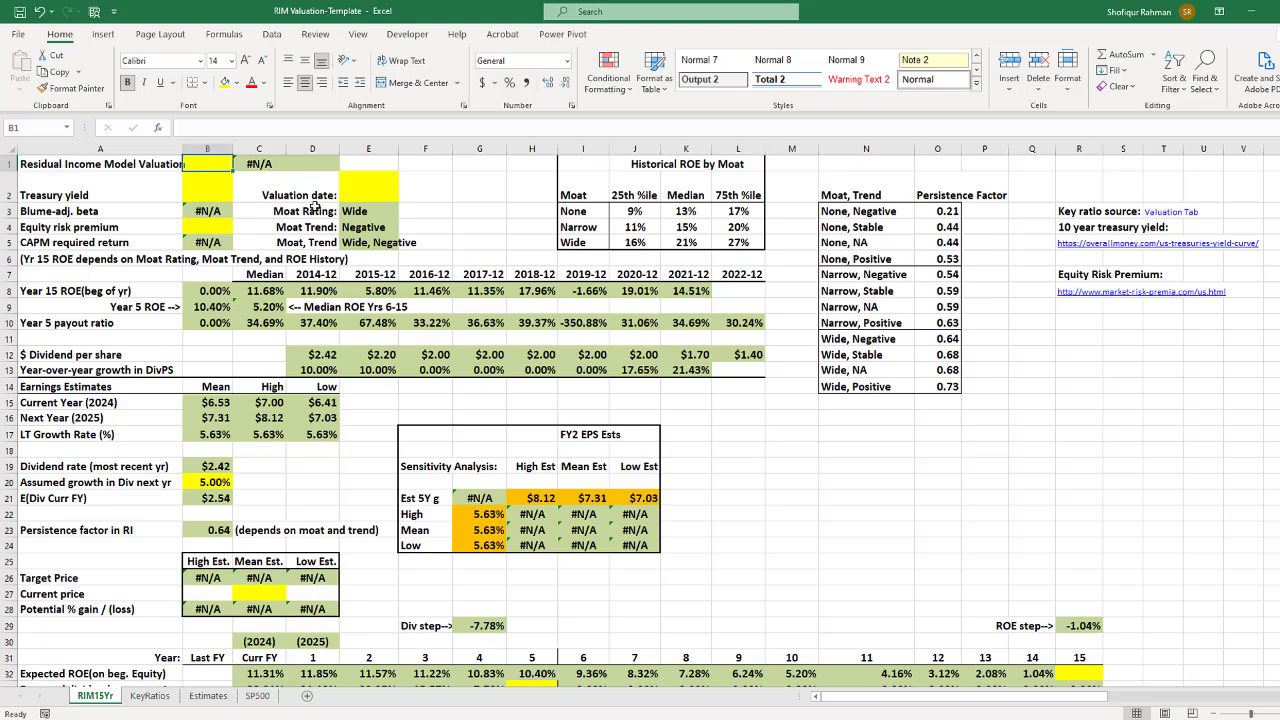
pyautogui.write('CVS')
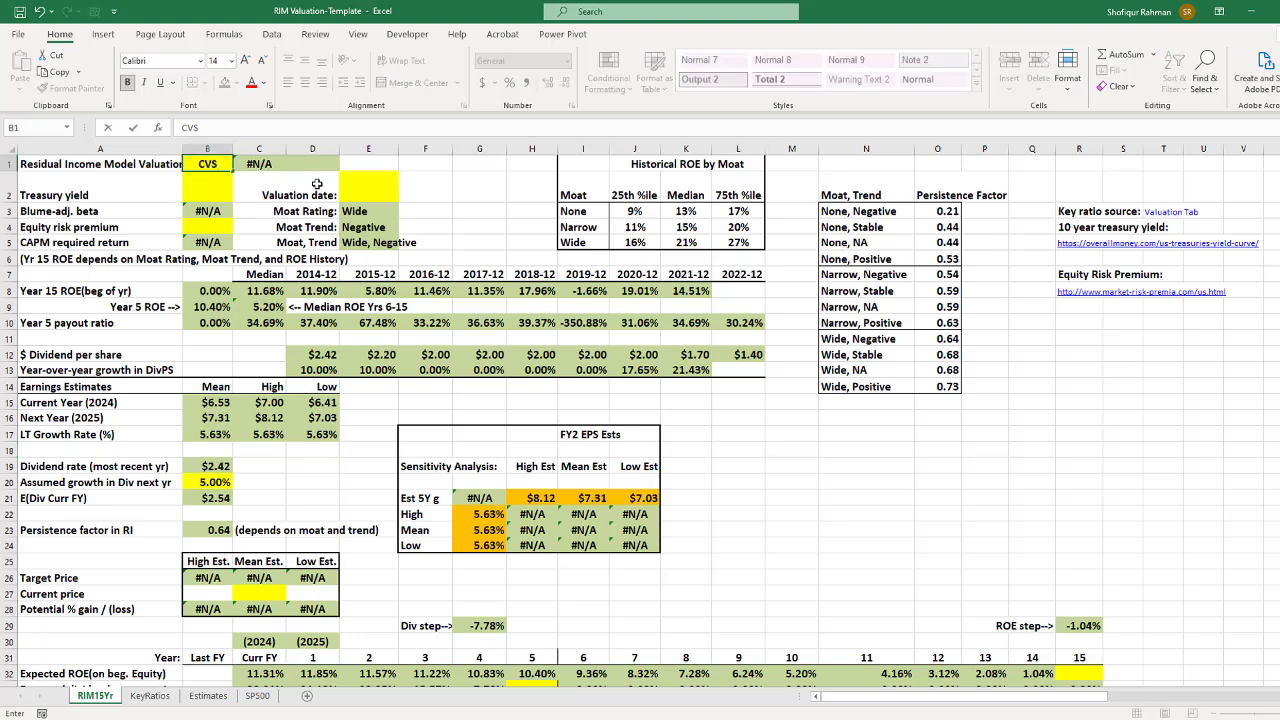
pyautogui.hotkey('ctrl', 'Return')
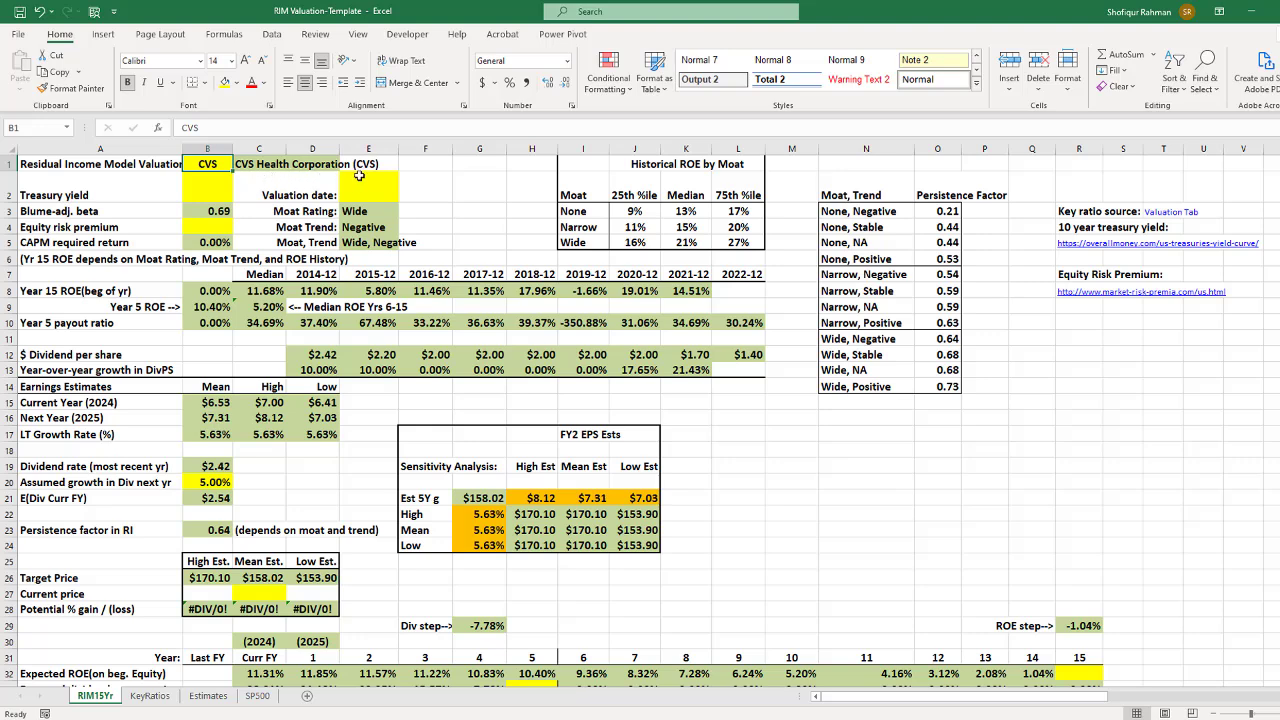
pyautogui.click(373, 196)
pyautogui.write('10/2/2024')
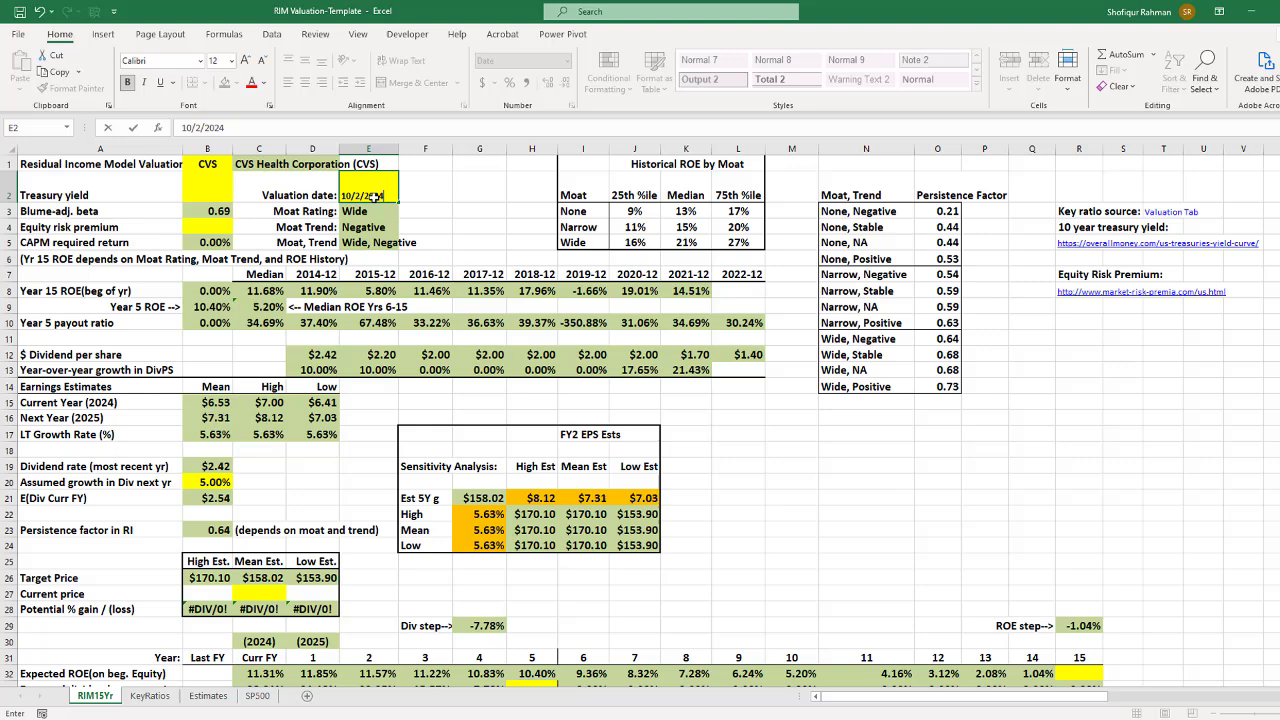
pyautogui.press('Return')
# - Copy the 10-year treasury yield web address from cell R5 and open it in a new Chrome tab
pyautogui.click(1079, 243)
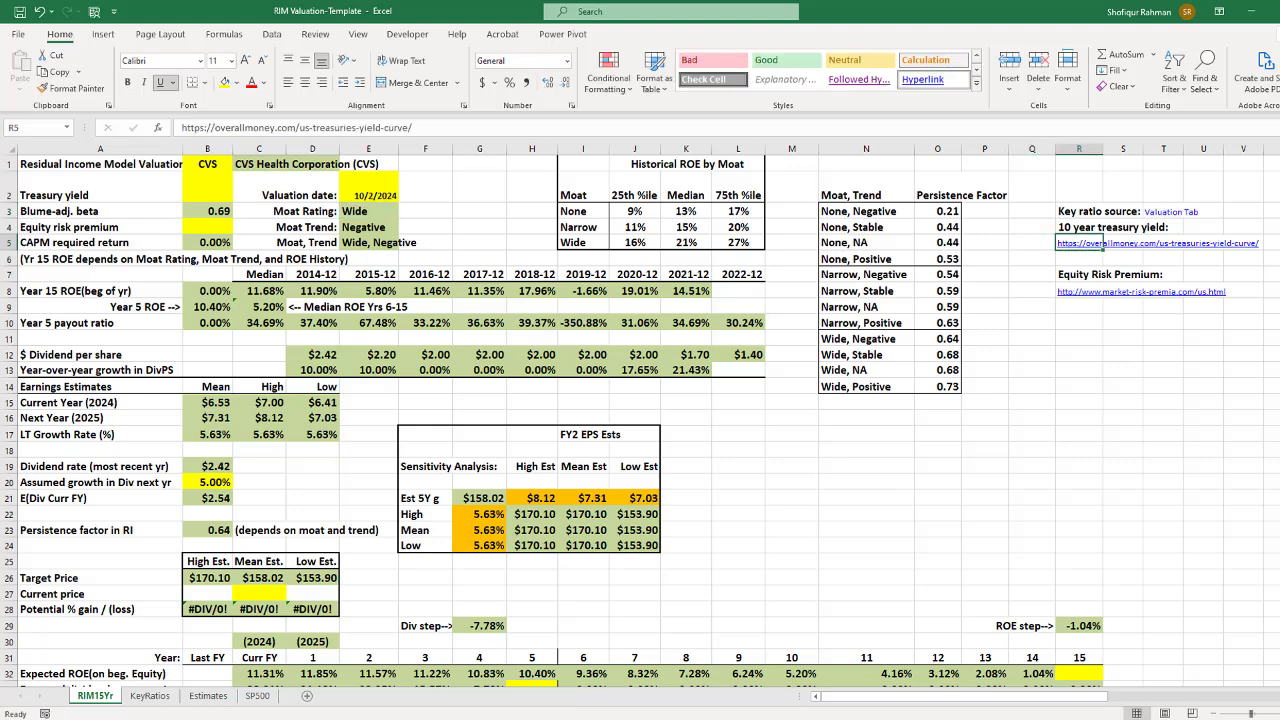
pyautogui.moveTo(908, 540); pyautogui.dragTo(1034, 270)
pyautogui.moveTo(452, 127); pyautogui.dragTo(90, 127)
pyautogui.hotkey('ctrl', 'c')
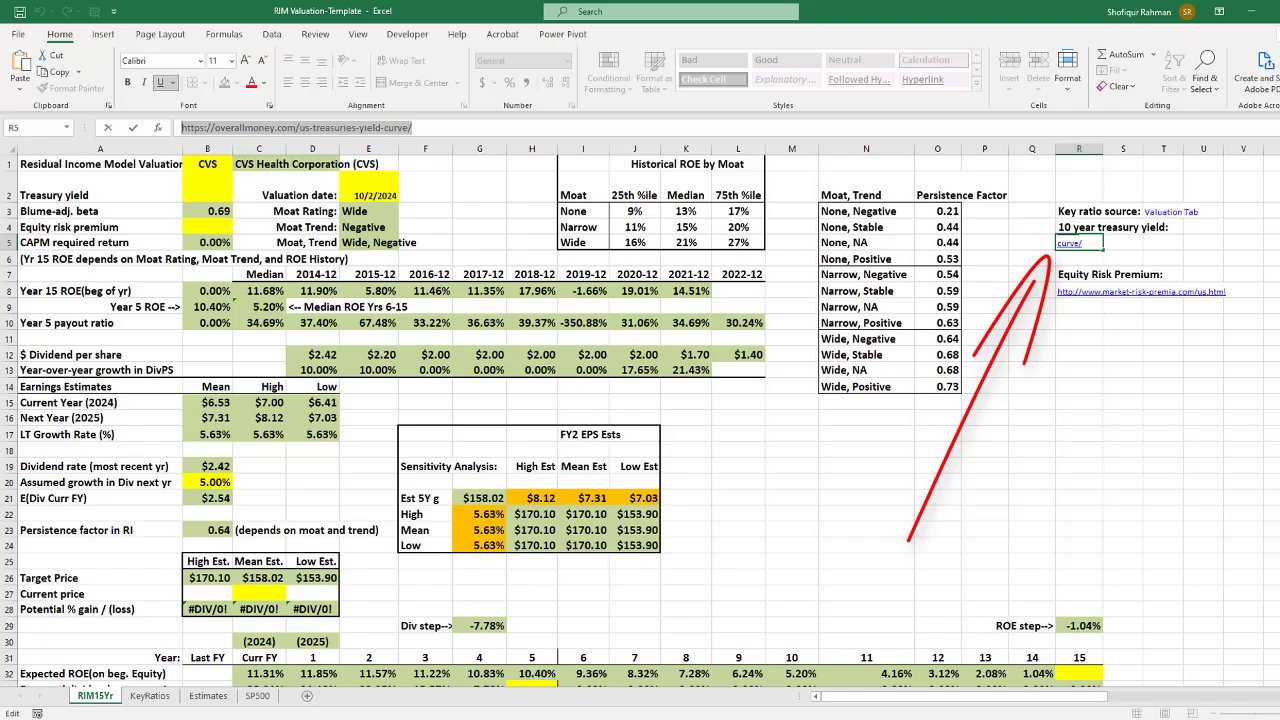
pyautogui.hotkey('alt', 'Tab')
pyautogui.click(533, 14)
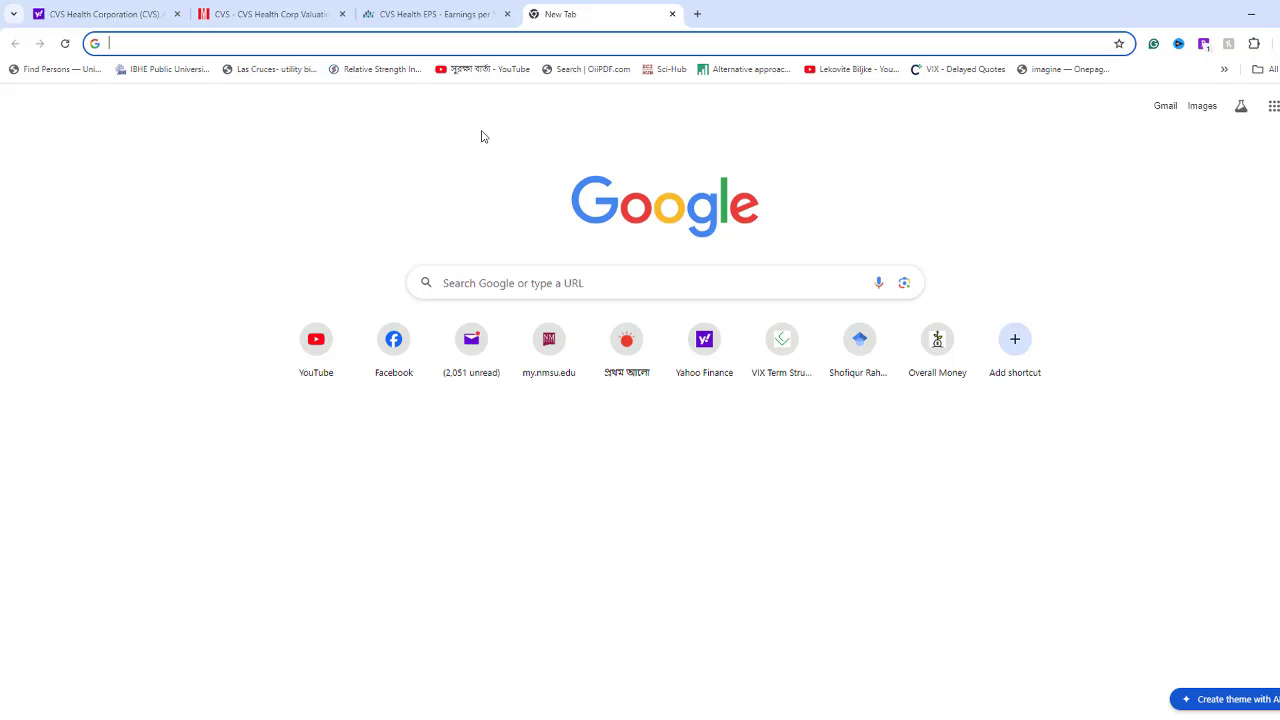
pyautogui.hotkey('ctrl', 'v')
pyautogui.press('Return')
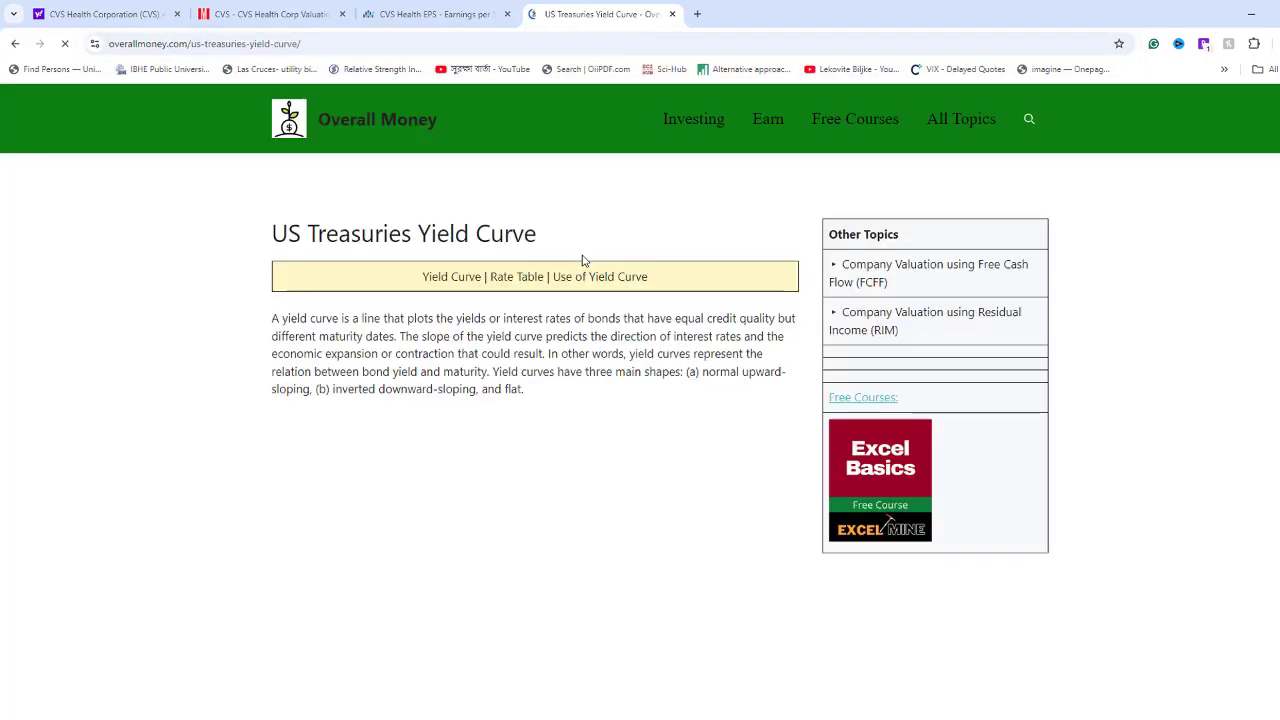
# - Find the 10Y rate for Oct 01, 2024 in the yield table, then switch to Excel and enter 3.74% as the Treasury yield in B2
pyautogui.scroll(-2, 766, 497)
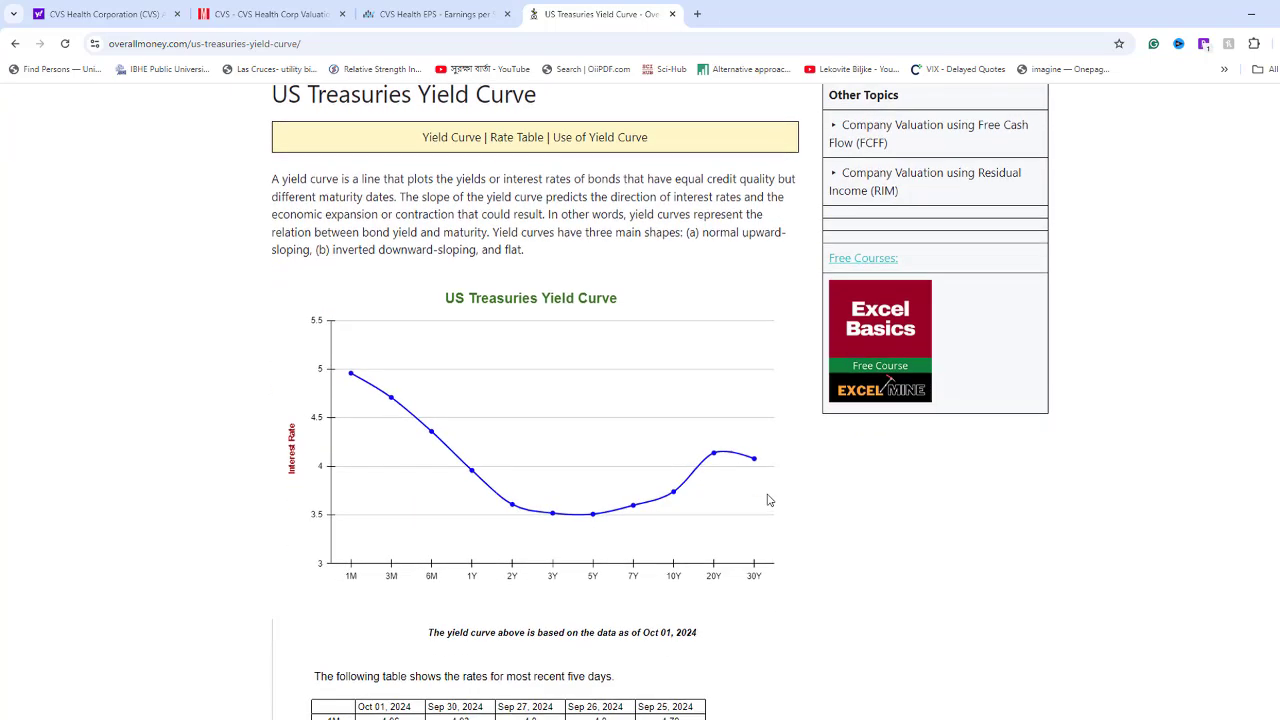
pyautogui.scroll(-1, 766, 497)
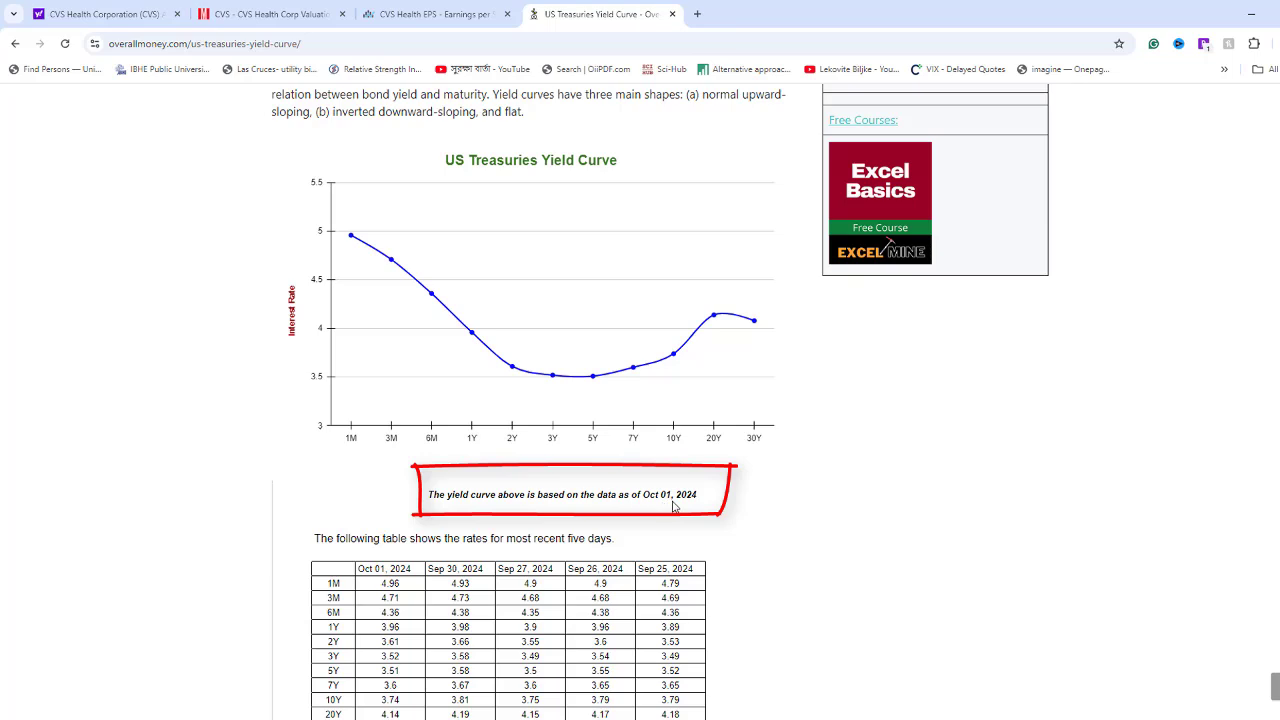
pyautogui.scroll(-1, 760, 478)
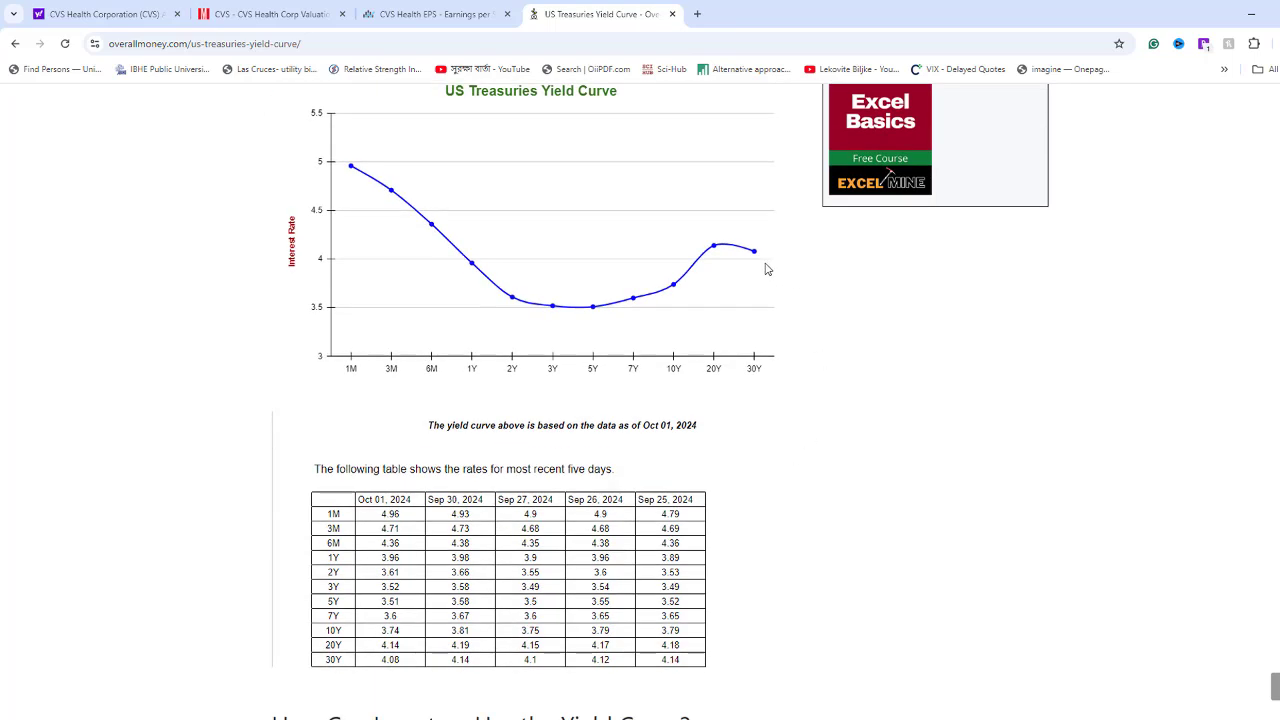
pyautogui.moveTo(676, 288)
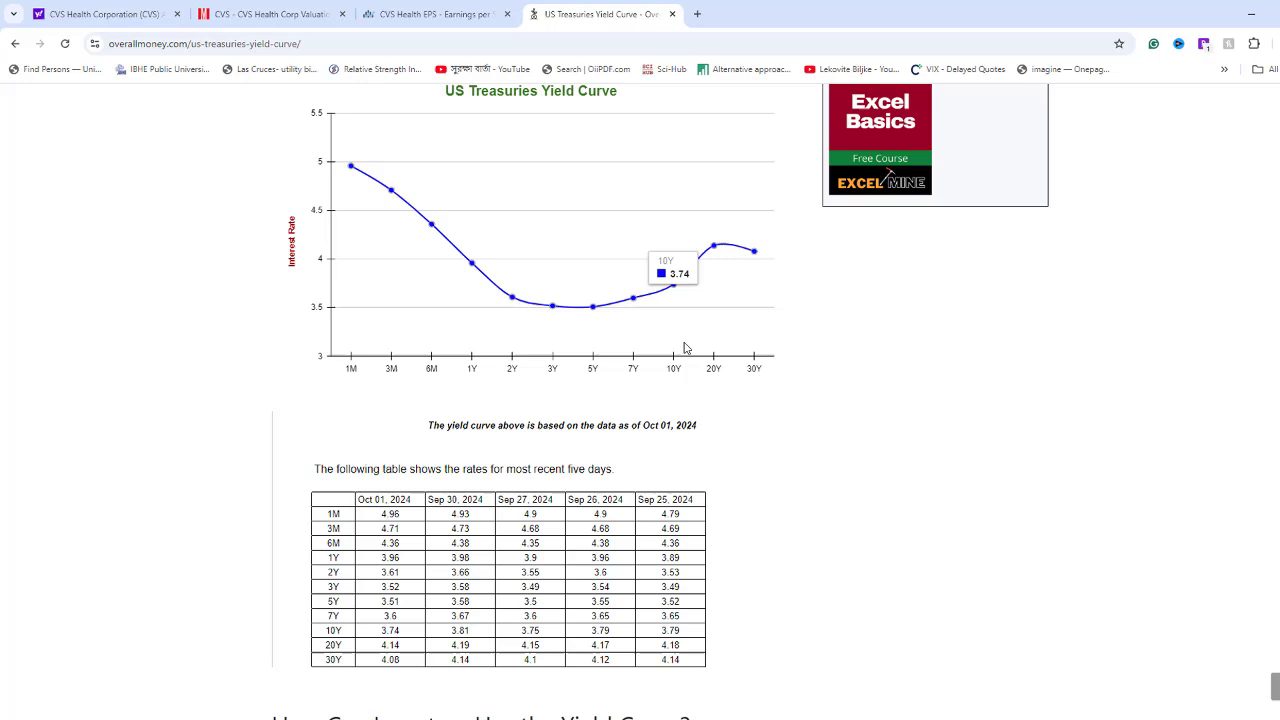
pyautogui.moveTo(382, 632); pyautogui.dragTo(402, 634)
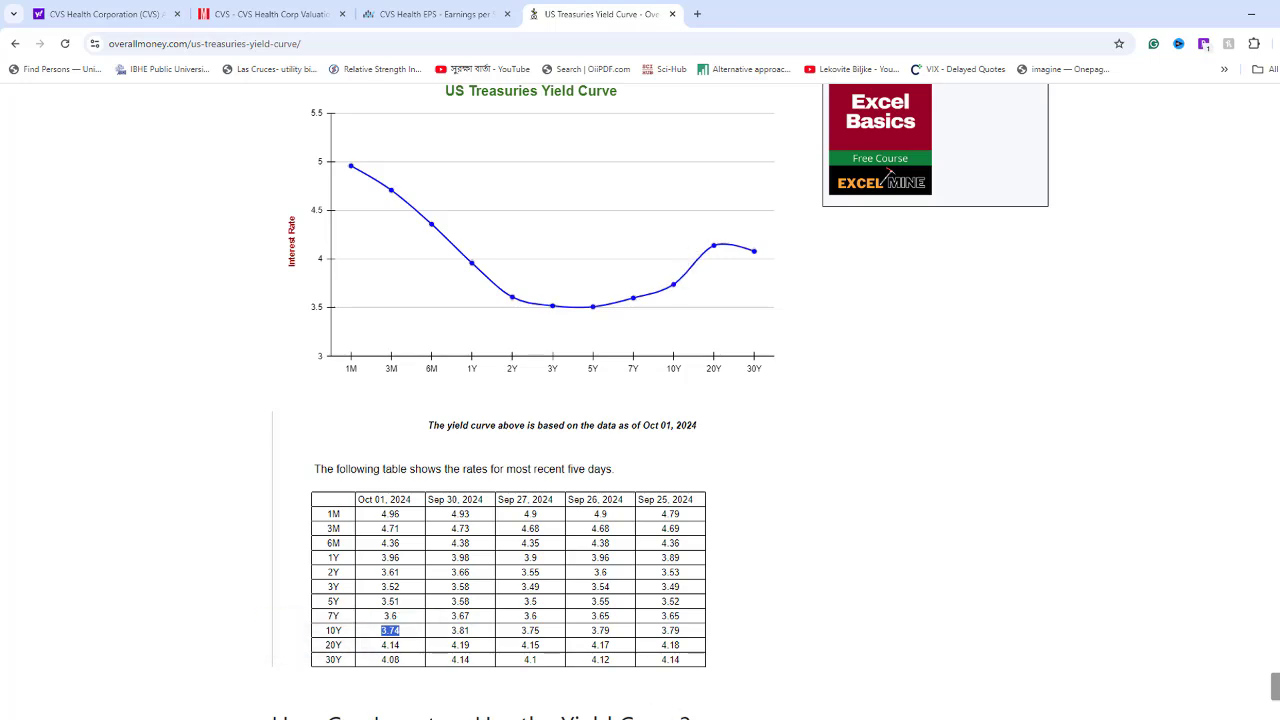
pyautogui.hotkey('alt', 'Tab')
pyautogui.click(205, 192)
pyautogui.write('3%')
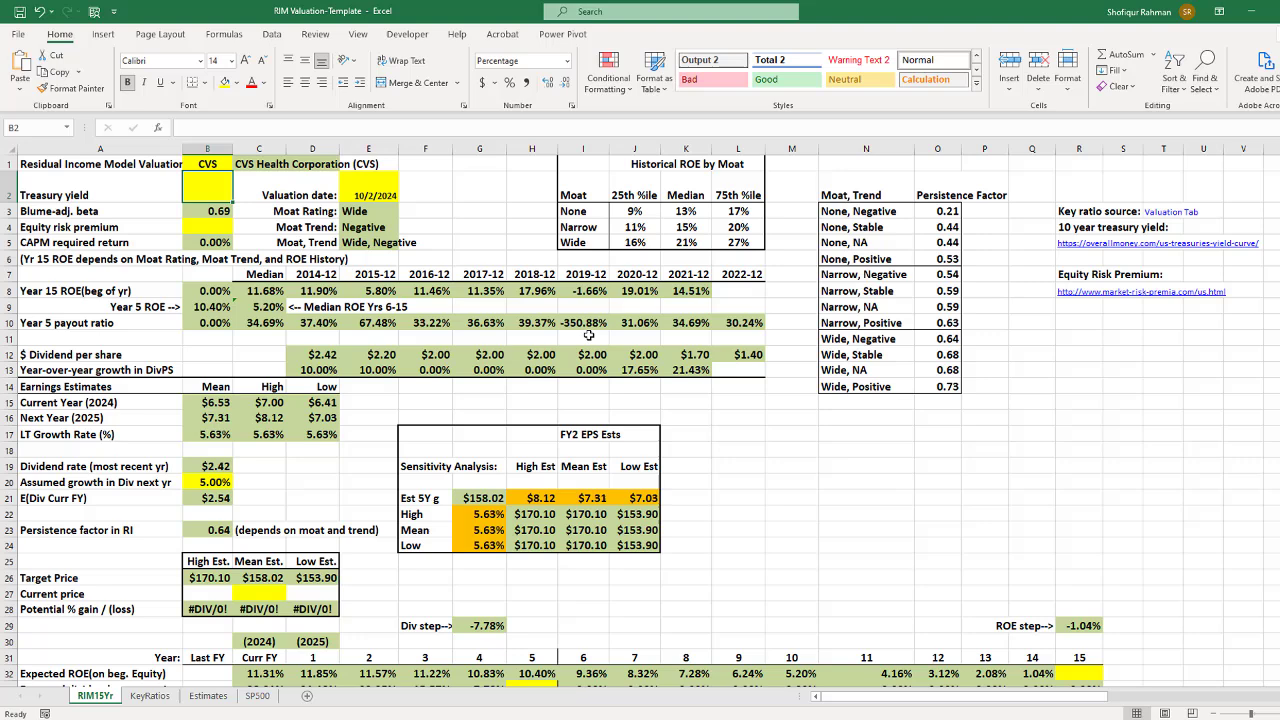
pyautogui.write('.74')
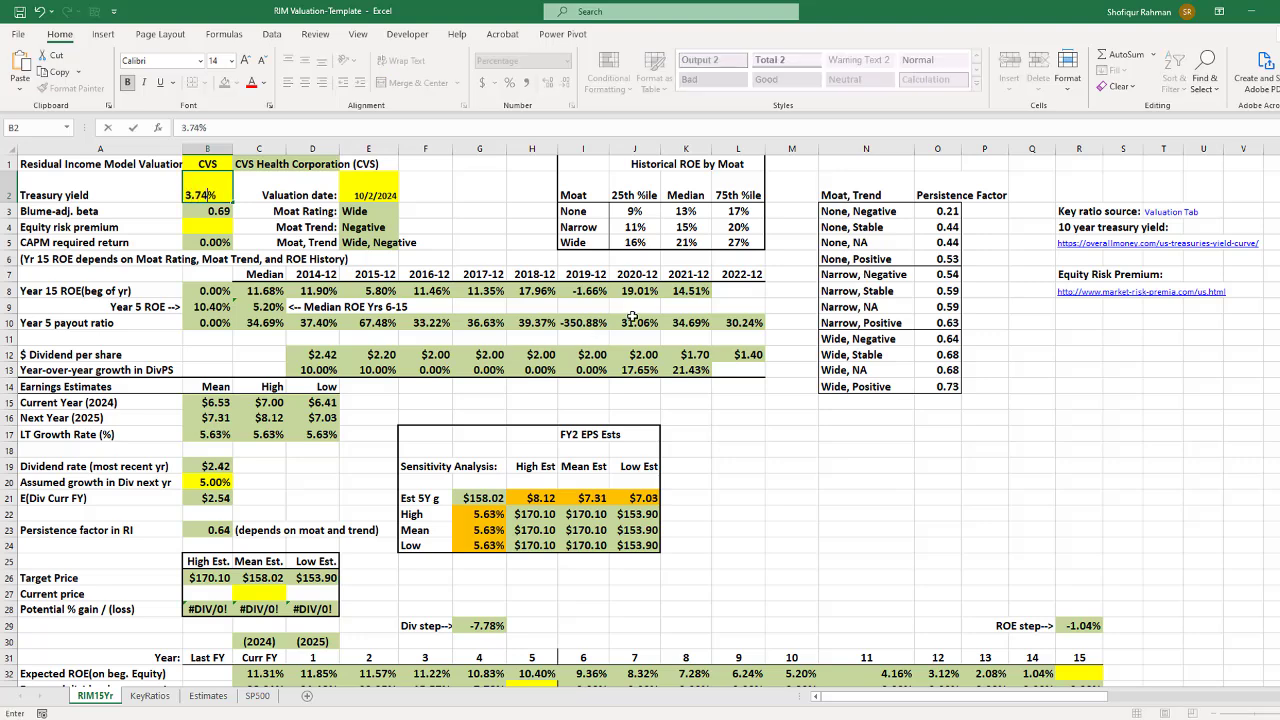
pyautogui.press('Return')
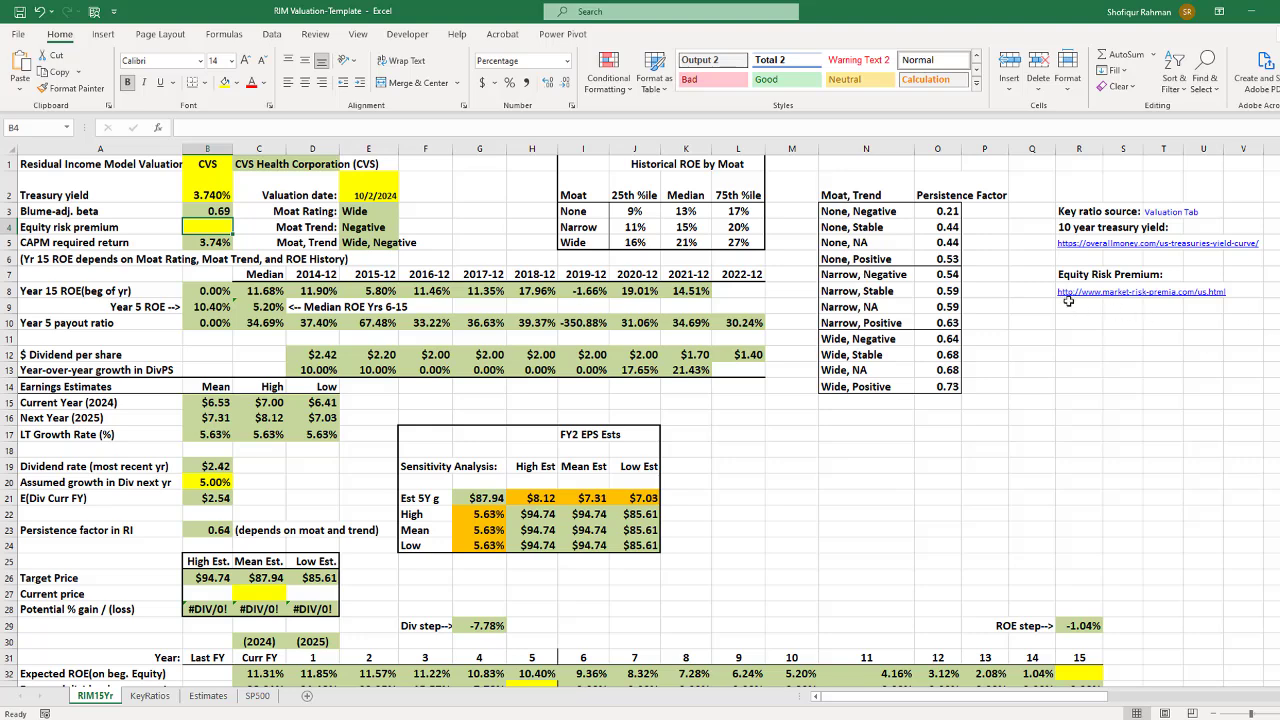
# - Copy the equity risk premium web address from cell R8 and open it in a new Chrome tab
pyautogui.click(1028, 292)
pyautogui.press('Right')
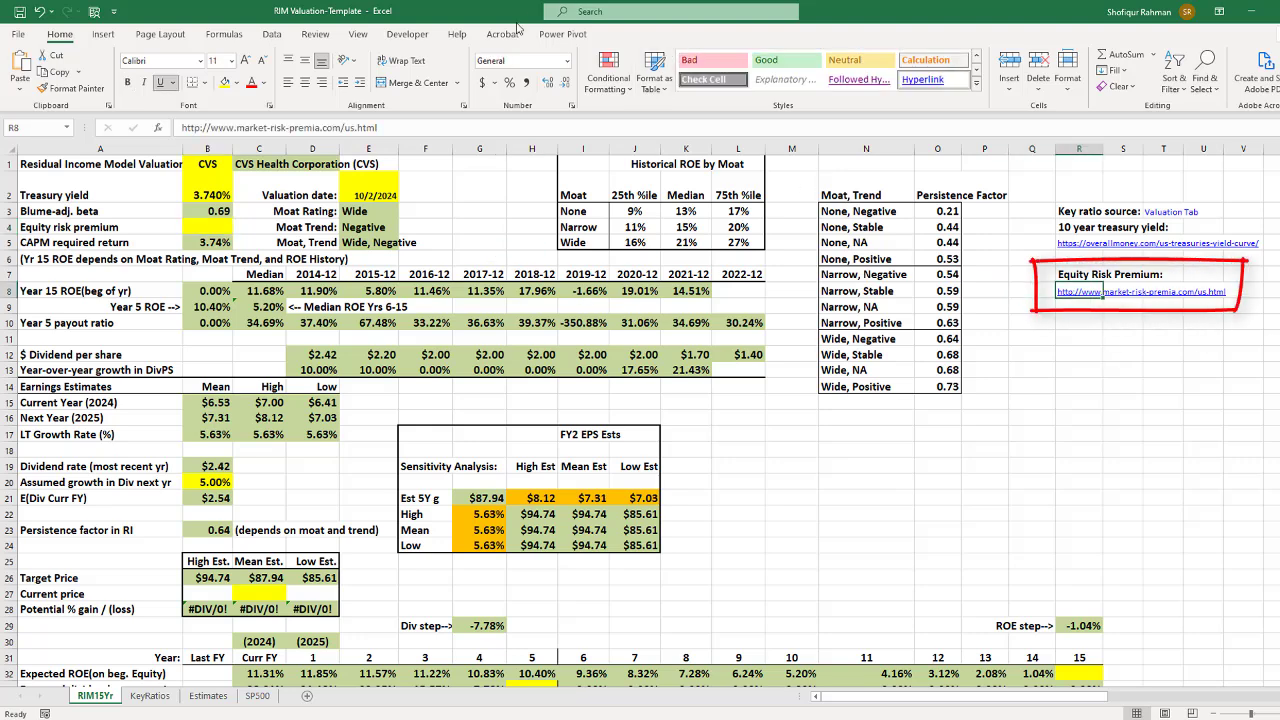
pyautogui.moveTo(402, 128); pyautogui.dragTo(160, 127)
pyautogui.hotkey('ctrl', 'c')
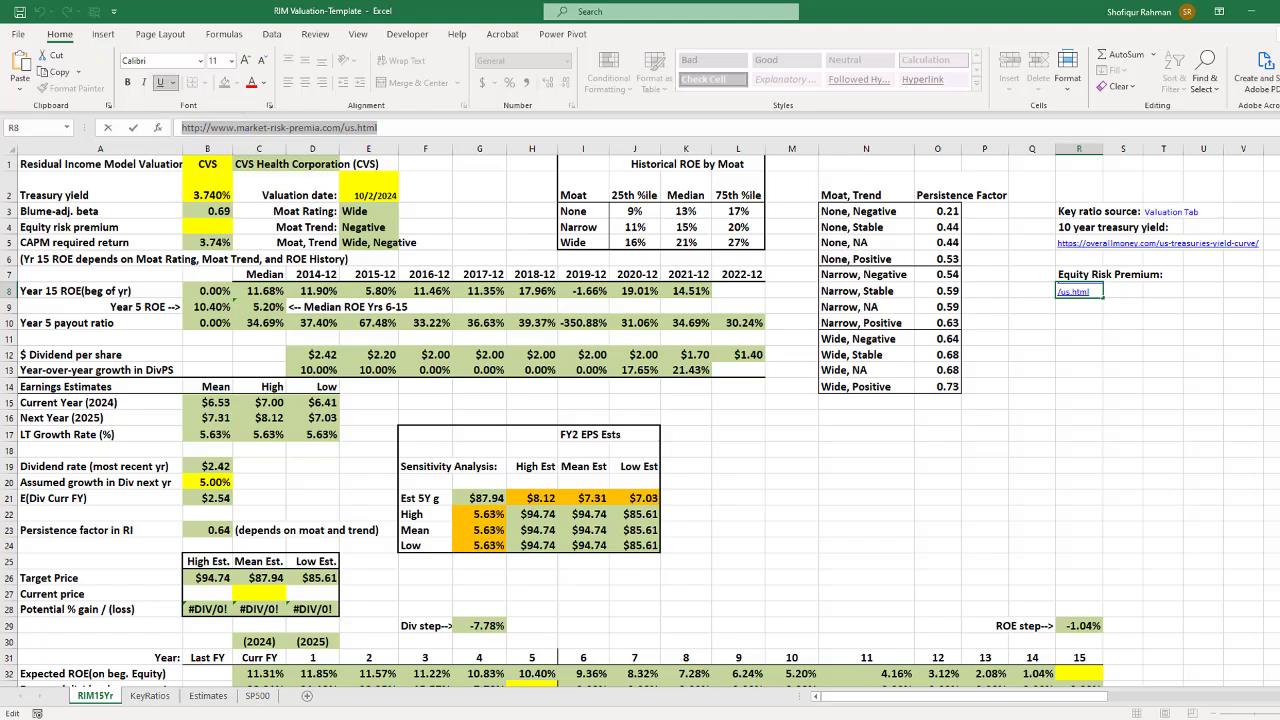
pyautogui.hotkey('alt', 'Tab')
pyautogui.click(698, 14)
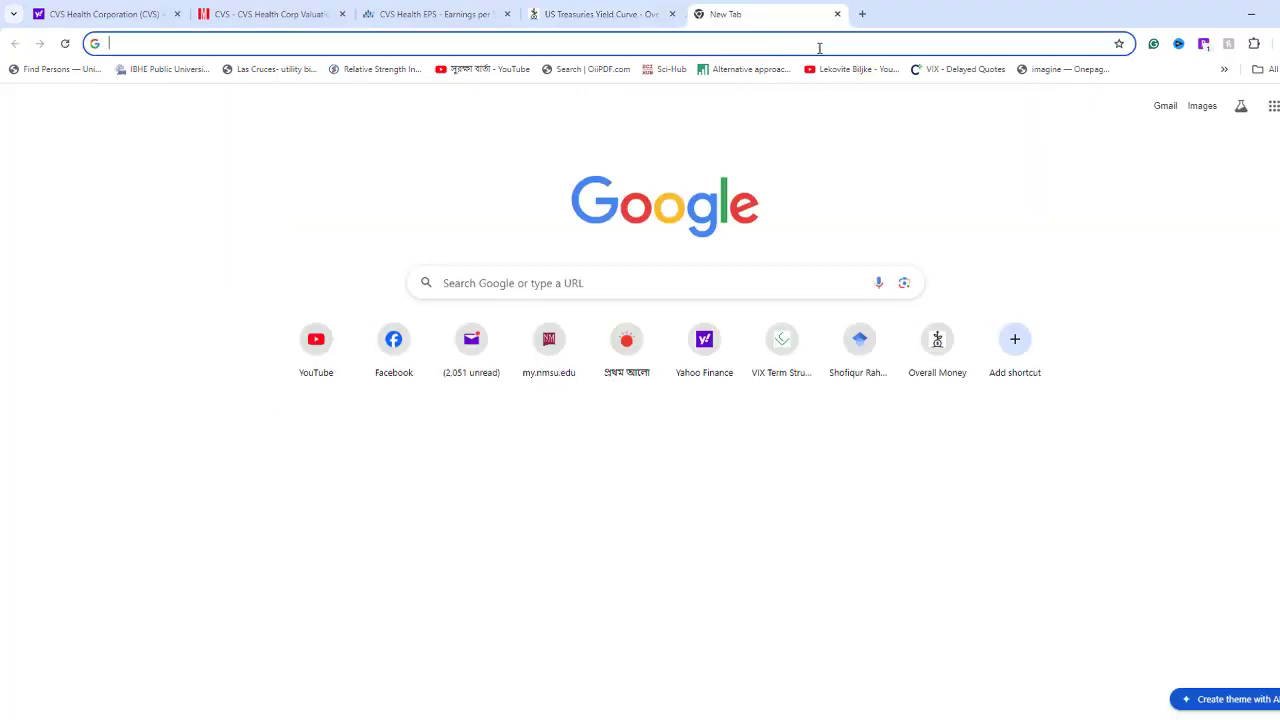
pyautogui.hotkey('ctrl', 'v')
pyautogui.press('Return')
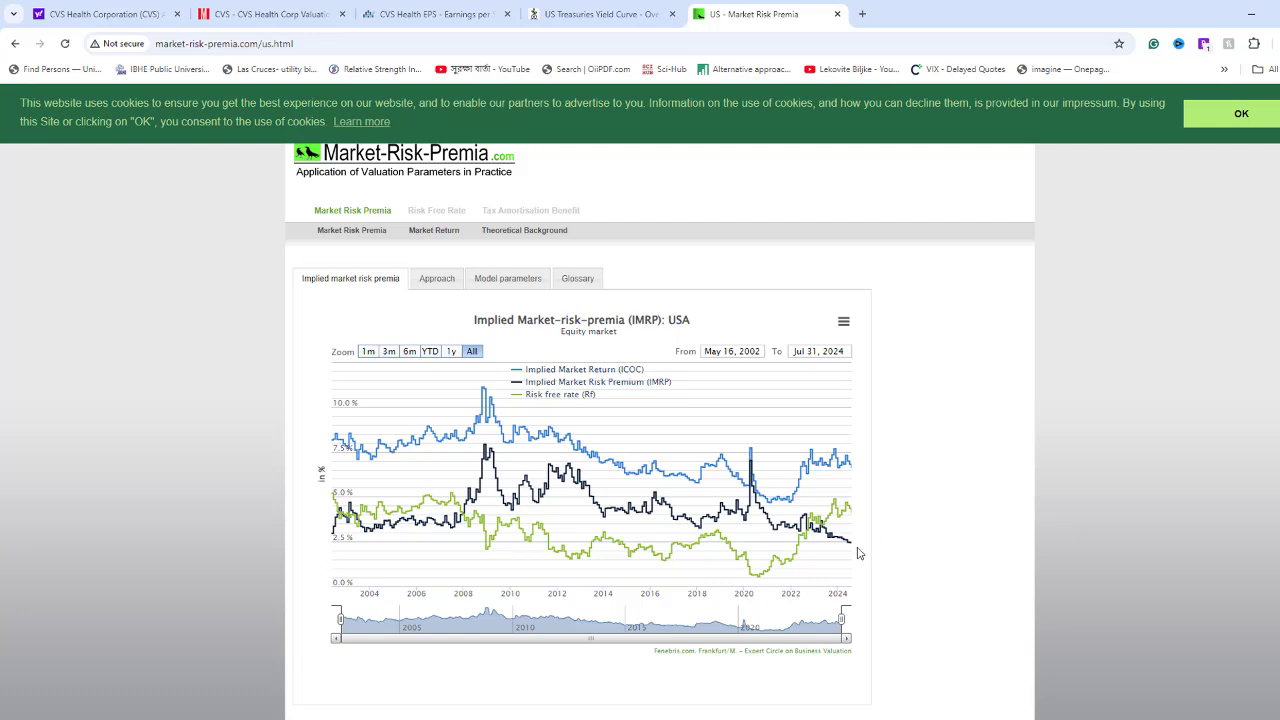
# - Read the July 2024 Implied Market Risk Premium off the chart, then switch to Excel and enter 2.51% as the equity risk premium in B4
pyautogui.moveTo(853, 549)
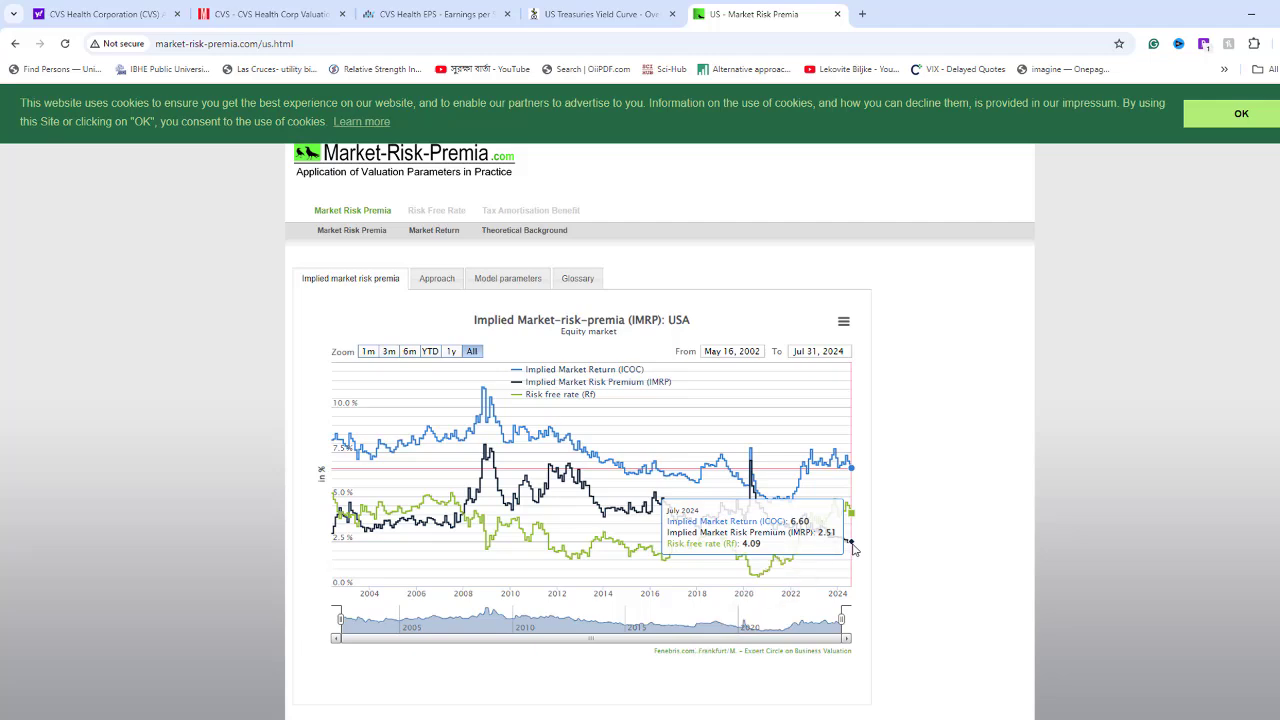
pyautogui.hotkey('alt', 'Tab')
pyautogui.write('2.51%')
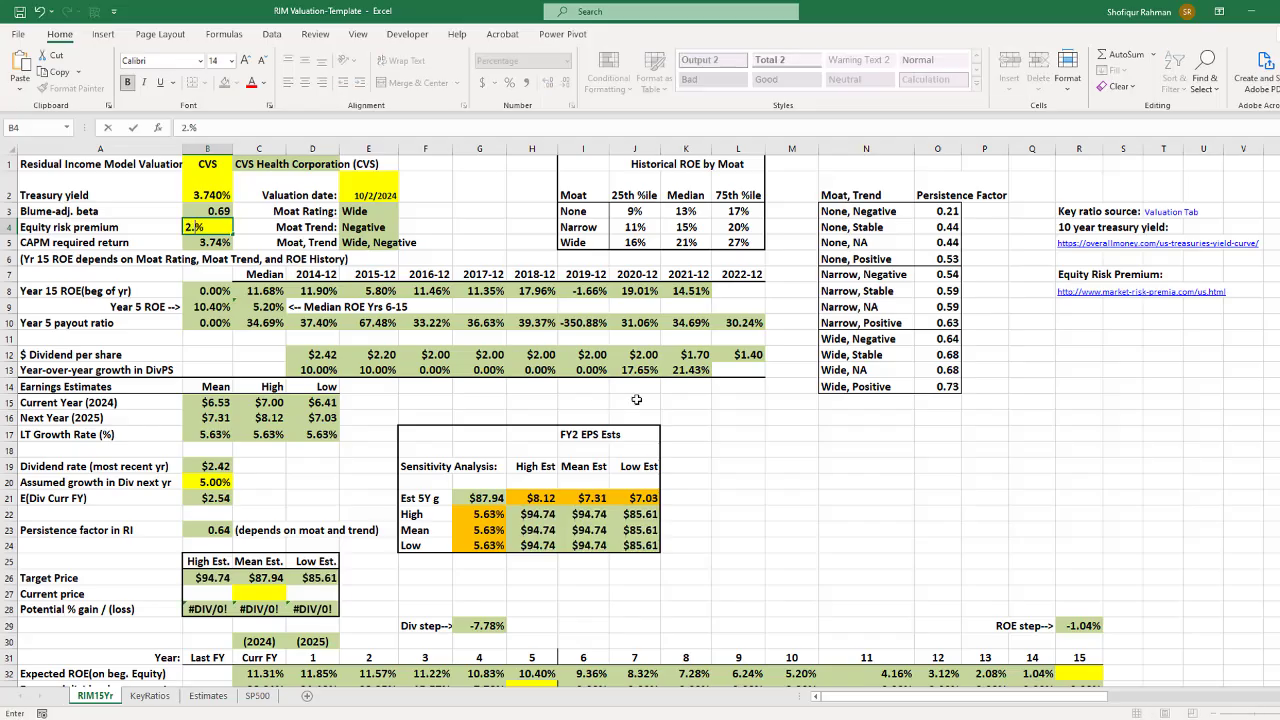
pyautogui.press('Return')
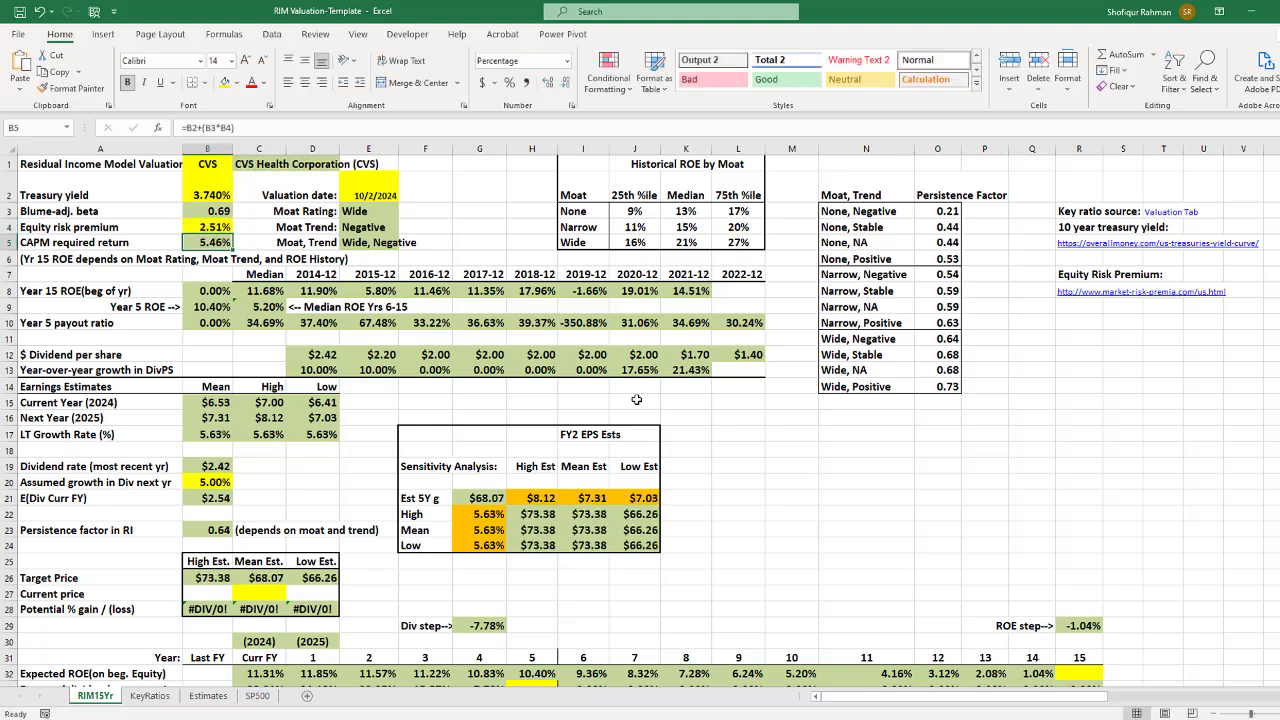
# - Look up the CVS closing price on Yahoo Finance in Chrome, then enter 62.24 as the current price in C27 of the Excel sheet
pyautogui.click(260, 595)
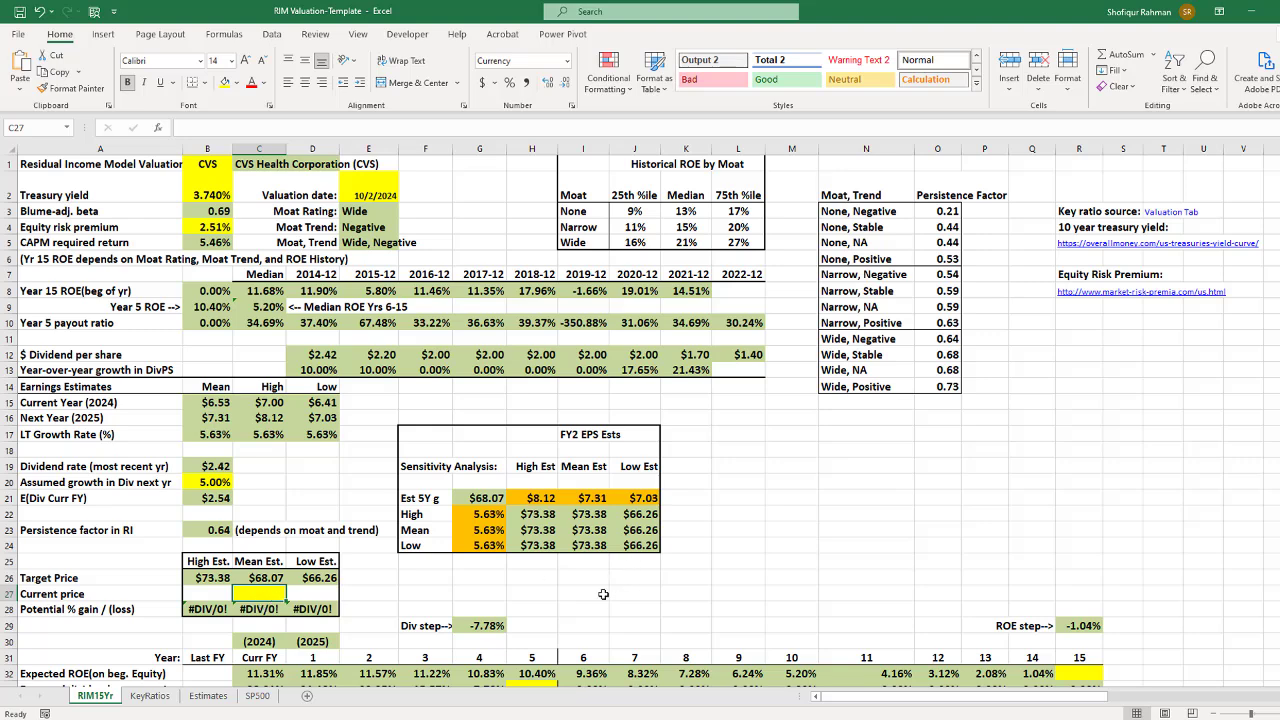
pyautogui.hotkey('alt', 'Tab')
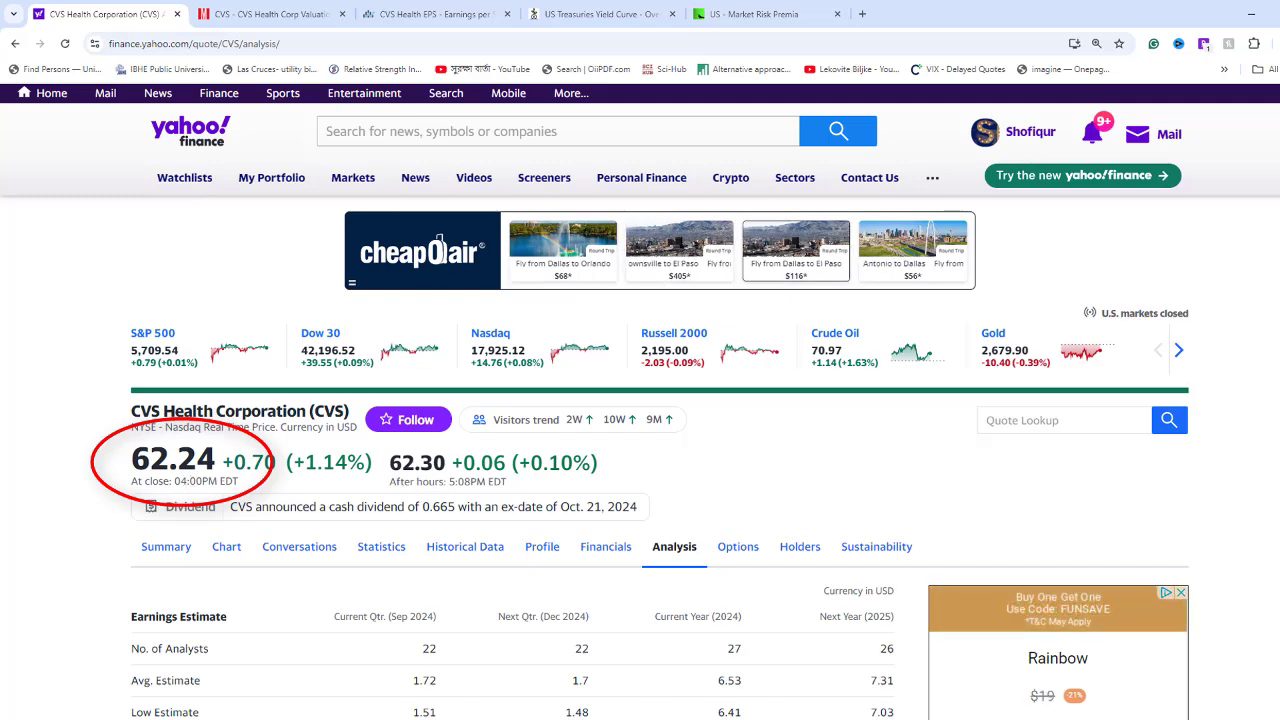
pyautogui.moveTo(670, 718)
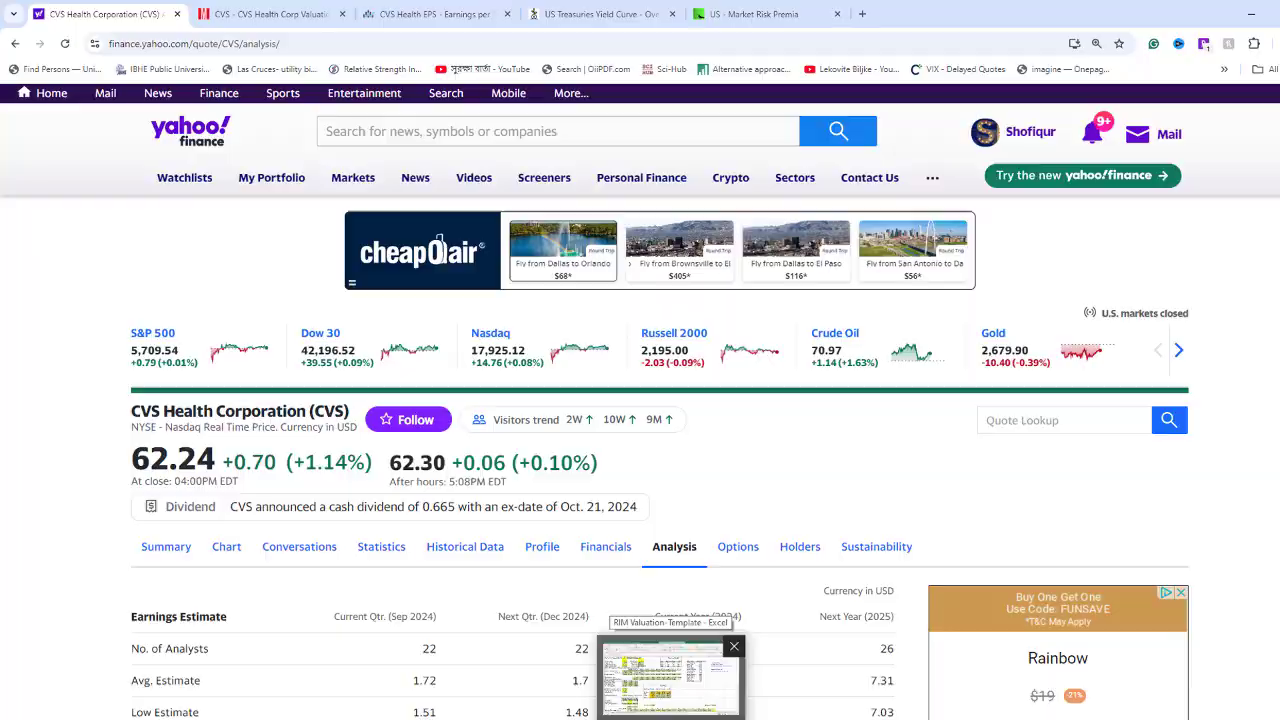
pyautogui.click(670, 680)
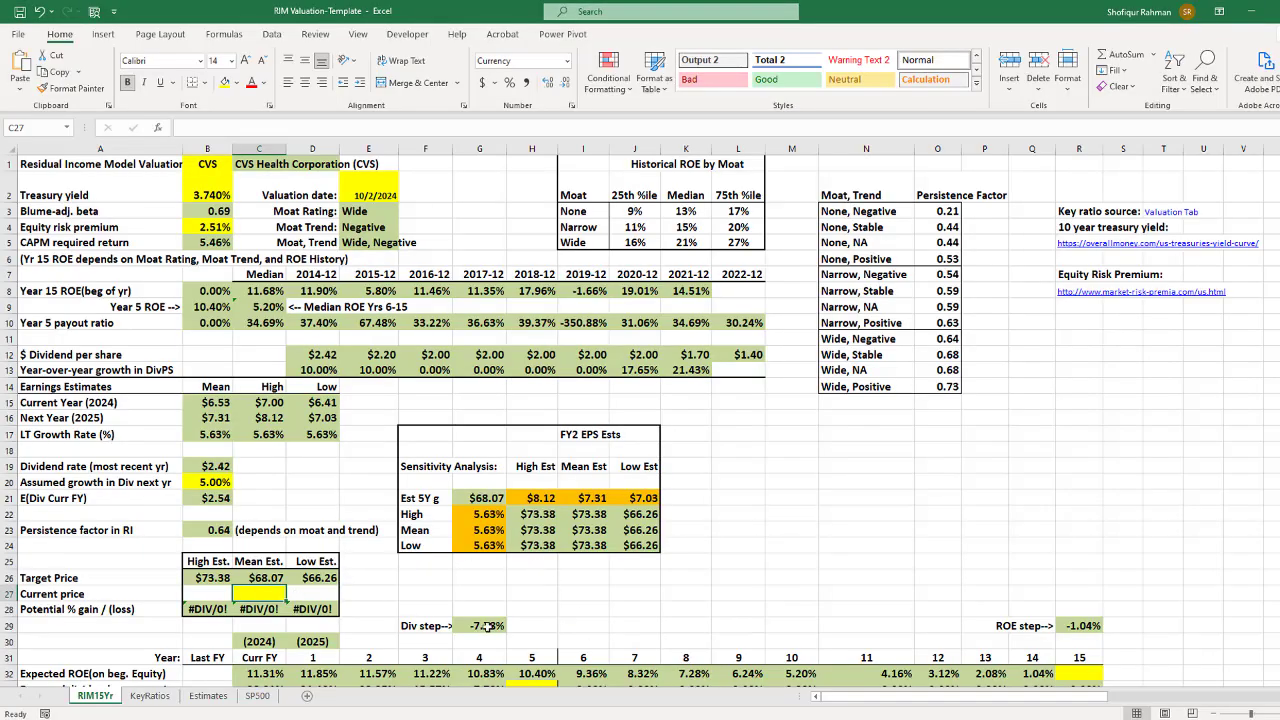
pyautogui.write('6')
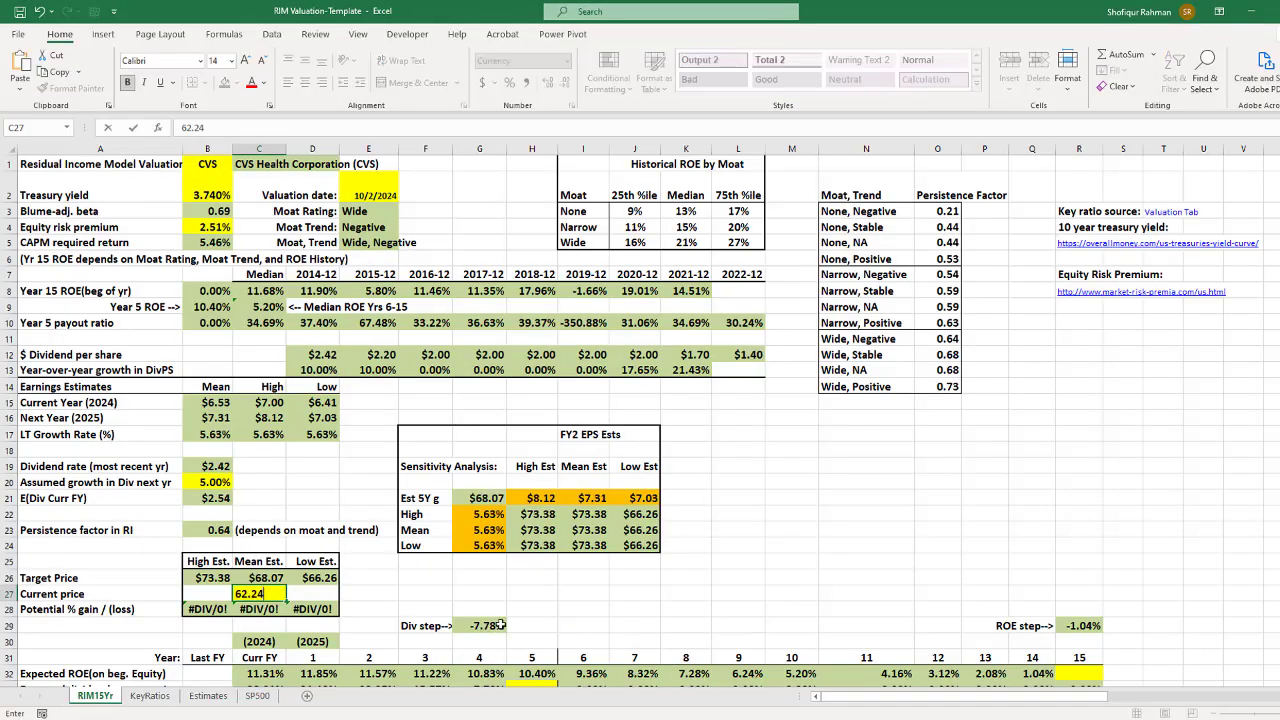
pyautogui.write('2.24')
pyautogui.press('Return')
# - Set the year 15 expected ROE in R32 to 1%
pyautogui.scroll(-5, 500, 625)
pyautogui.click(1079, 419)
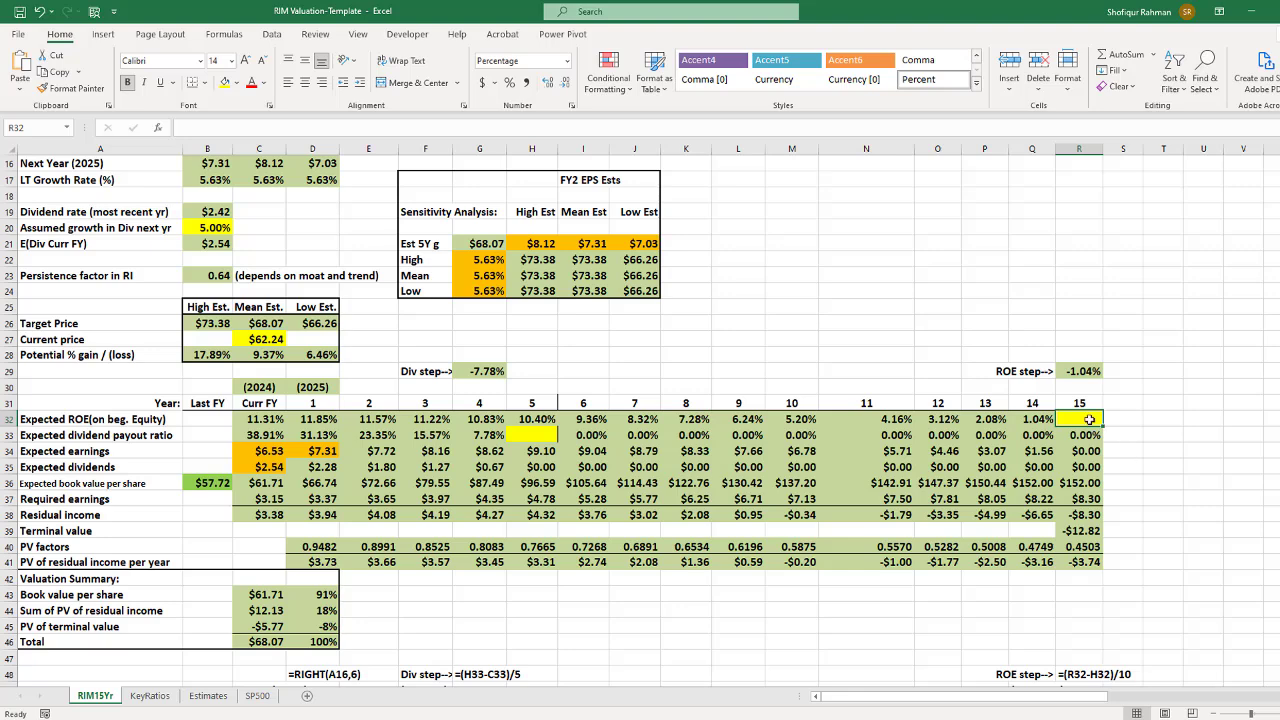
pyautogui.write('1')
pyautogui.click(1140, 467)
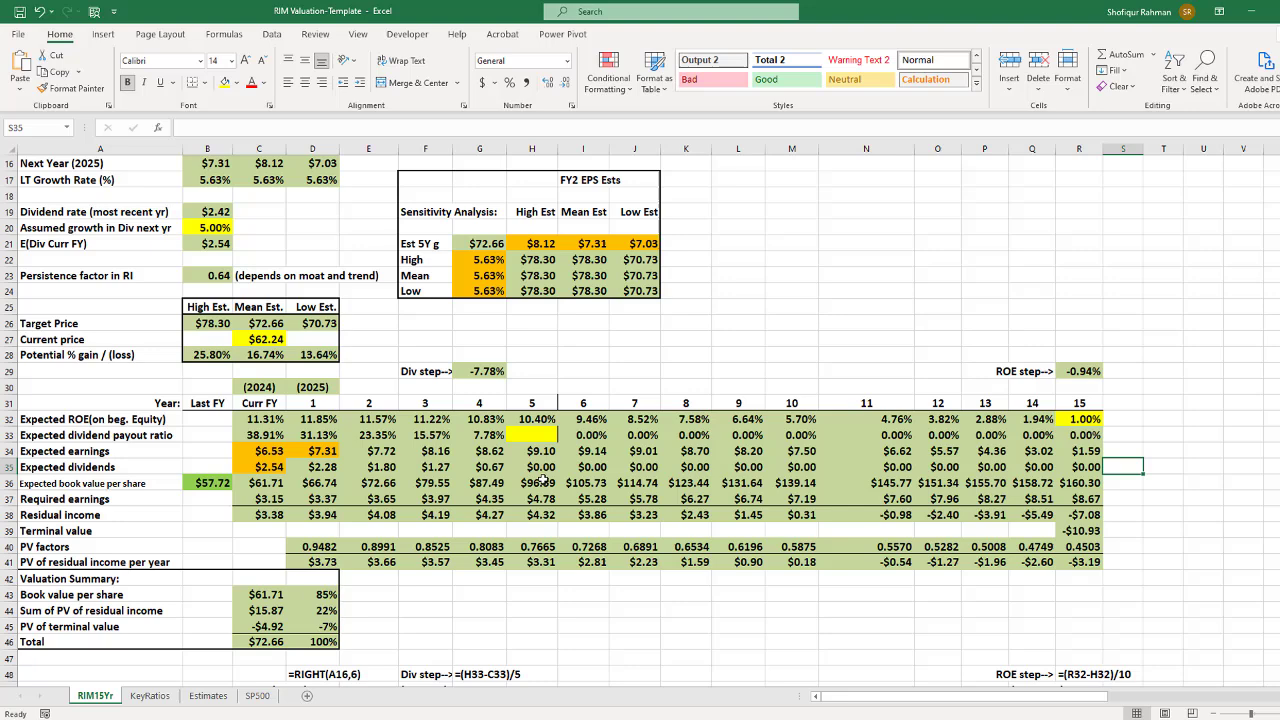
# - Check the current-year payout ratio in C33 and set the year 5 expected dividend payout ratio in H33 to 19%
pyautogui.click(265, 436)
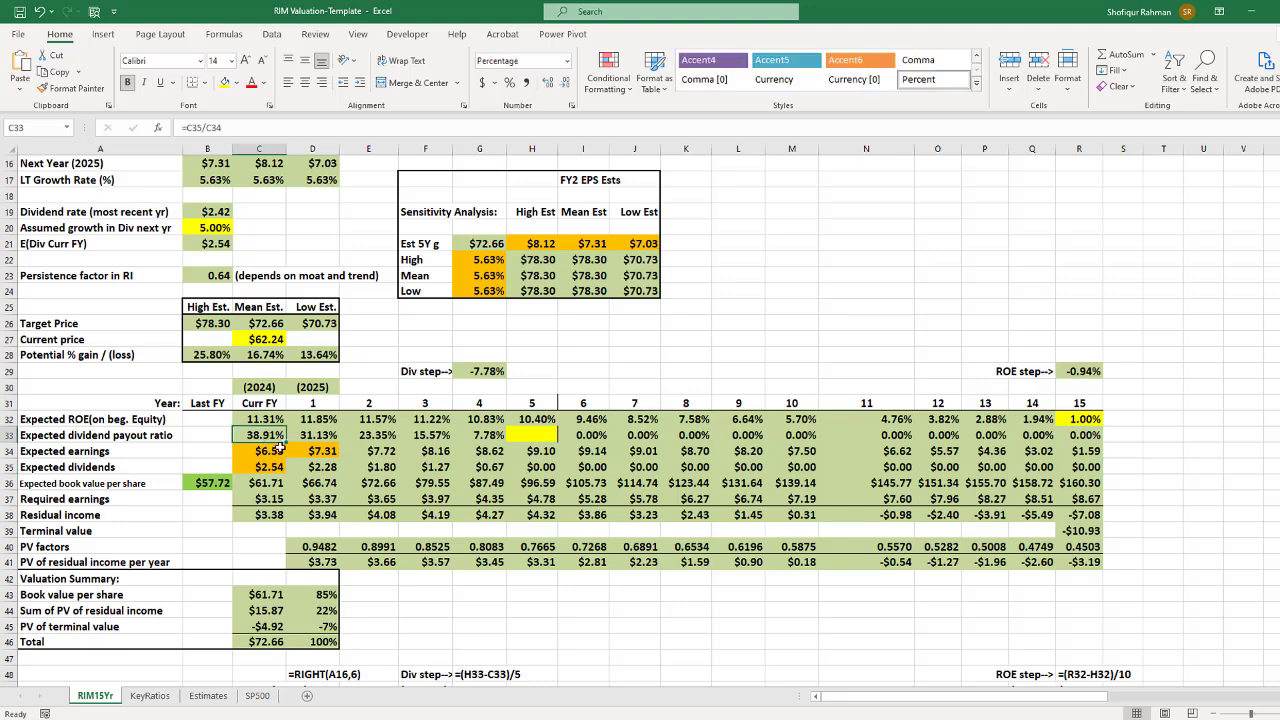
pyautogui.click(532, 435)
pyautogui.write('1')
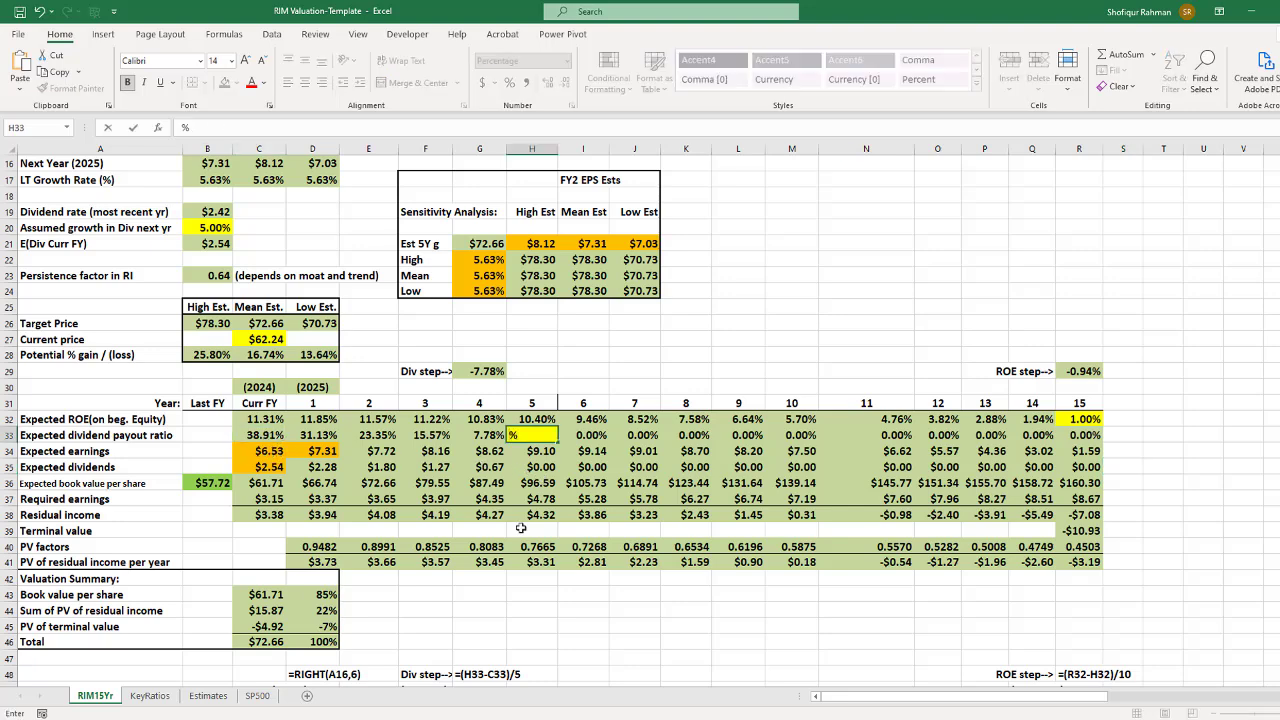
pyautogui.write('9')
pyautogui.press('Tab')
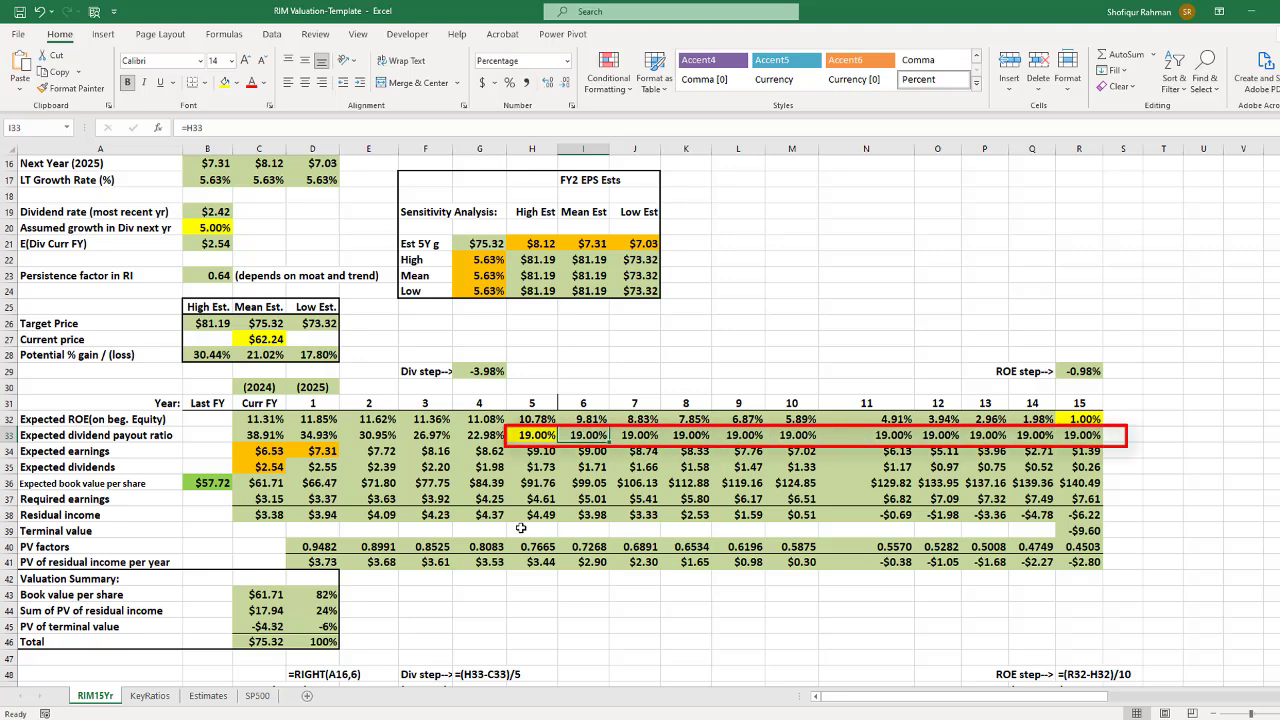
# - Examine the earnings estimates against the Estimates sheet, the target price and potential gain table, and the last fiscal year's book value per share
pyautogui.click(583, 387)
pyautogui.scroll(2, 450, 430)
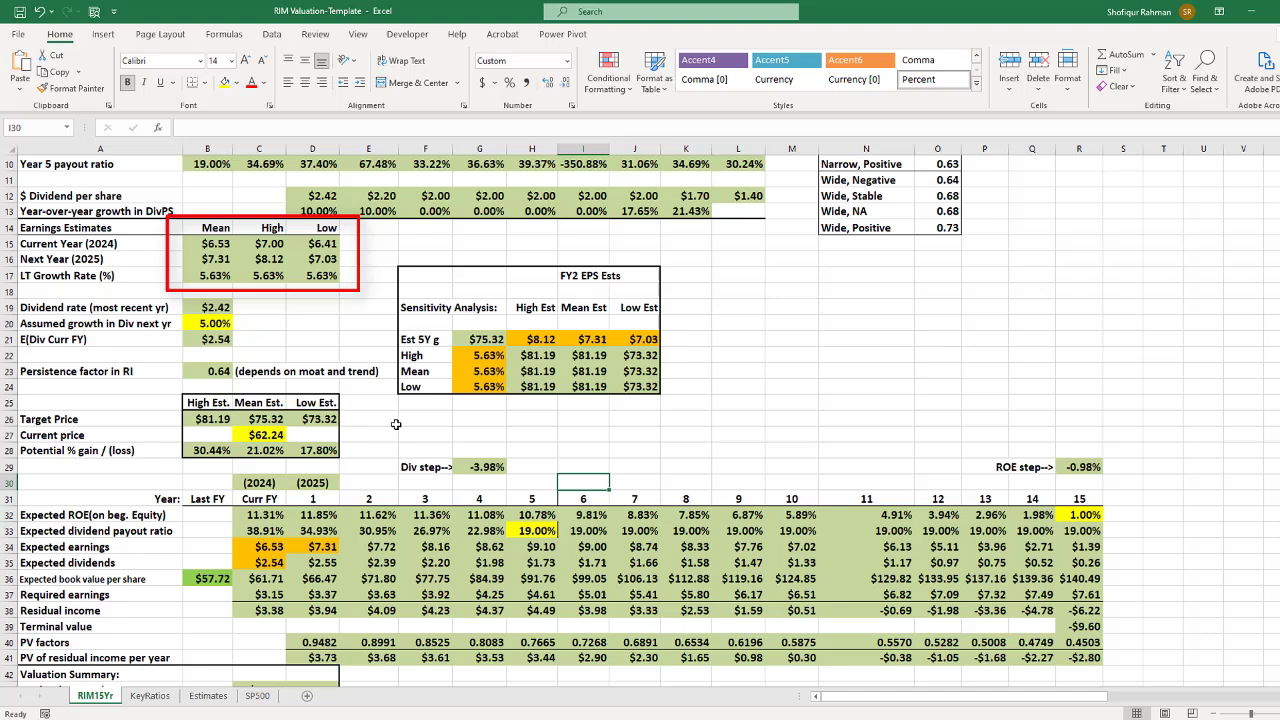
pyautogui.click(270, 244)
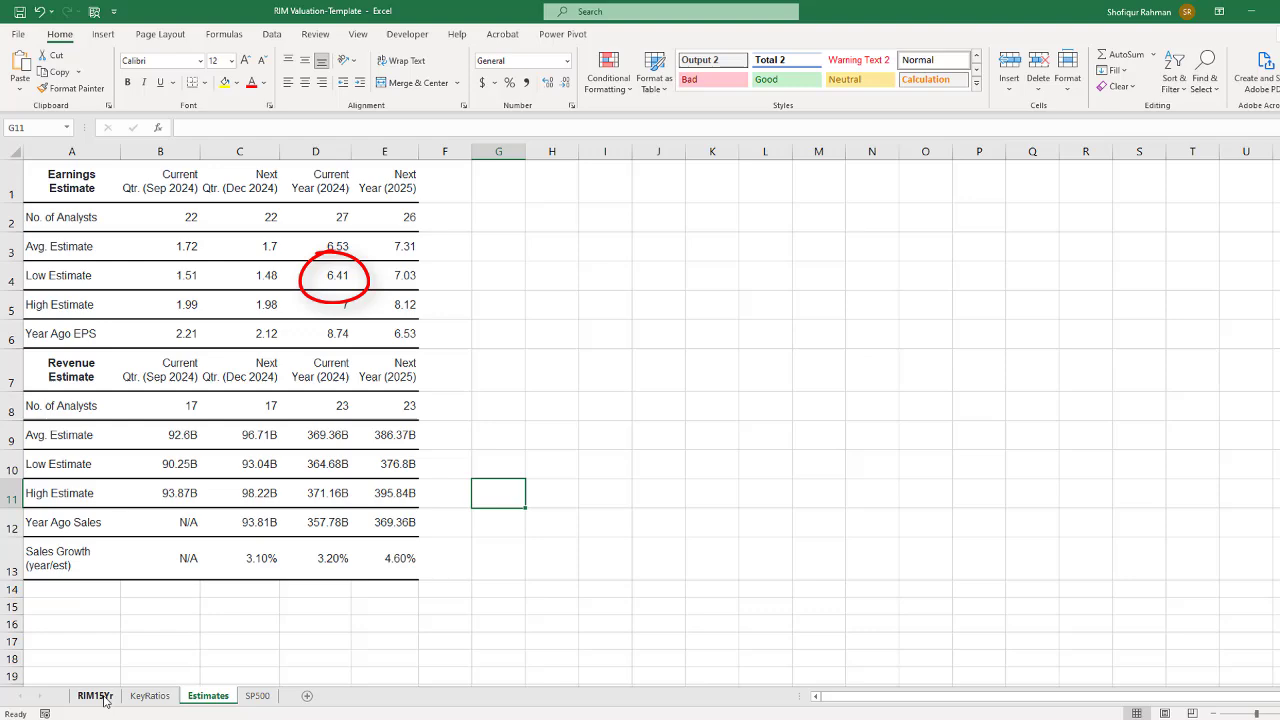
pyautogui.click(100, 695)
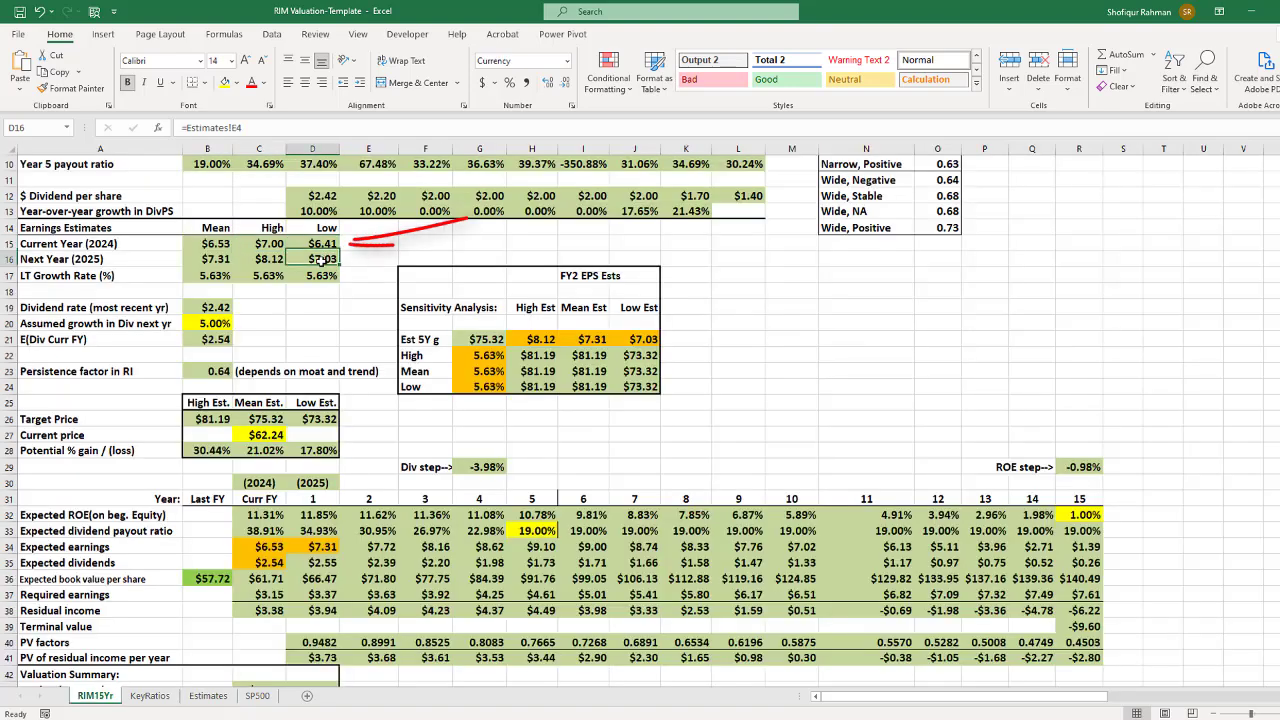
pyautogui.click(289, 322)
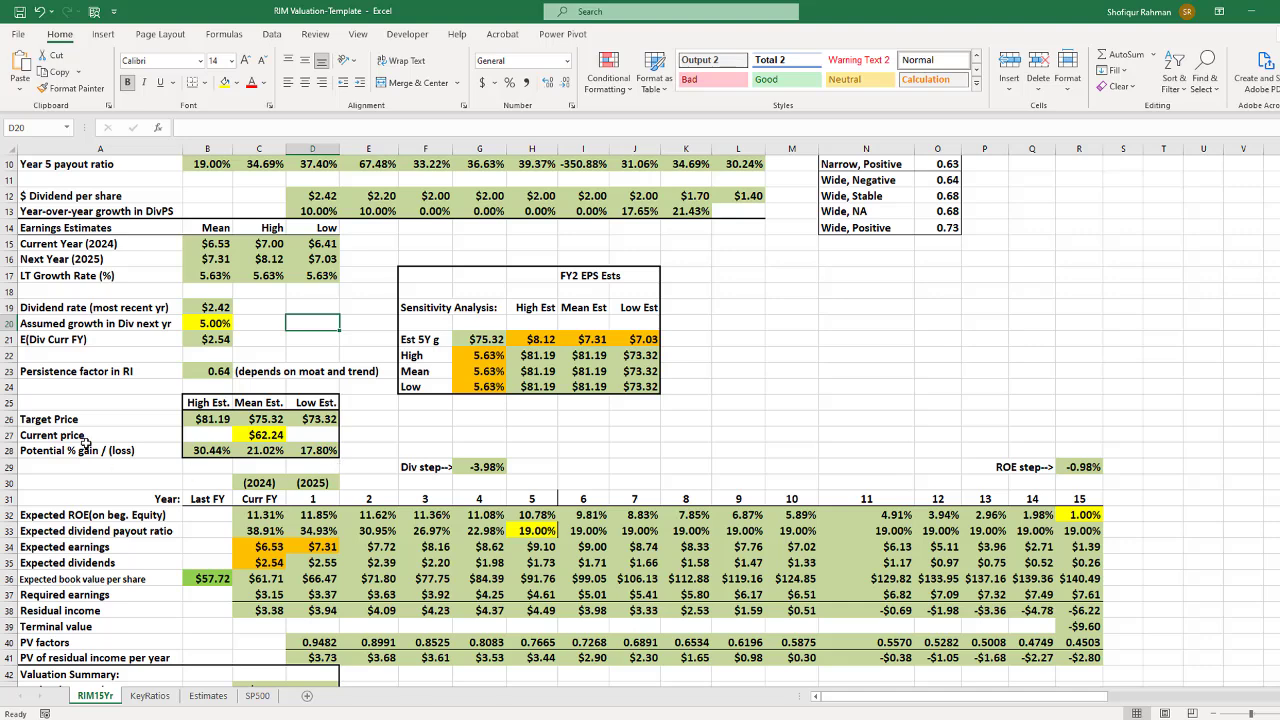
pyautogui.click(10, 419)
pyautogui.click(388, 449)
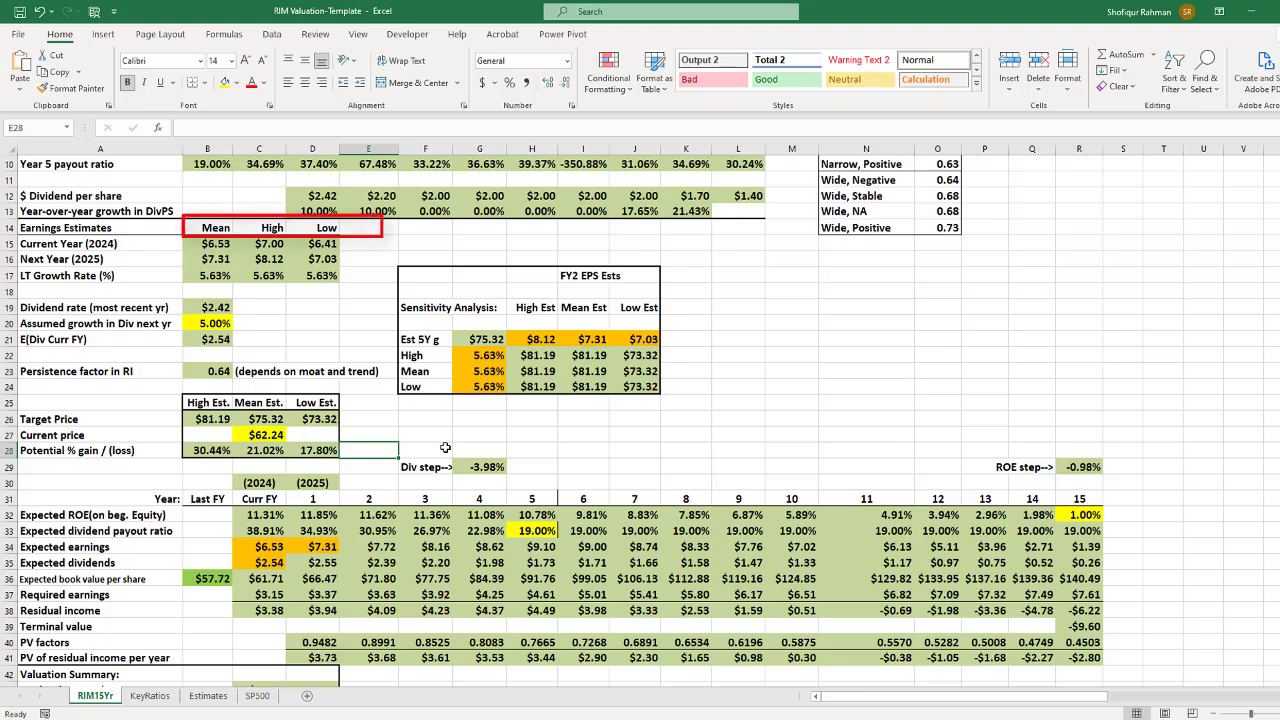
pyautogui.click(470, 430)
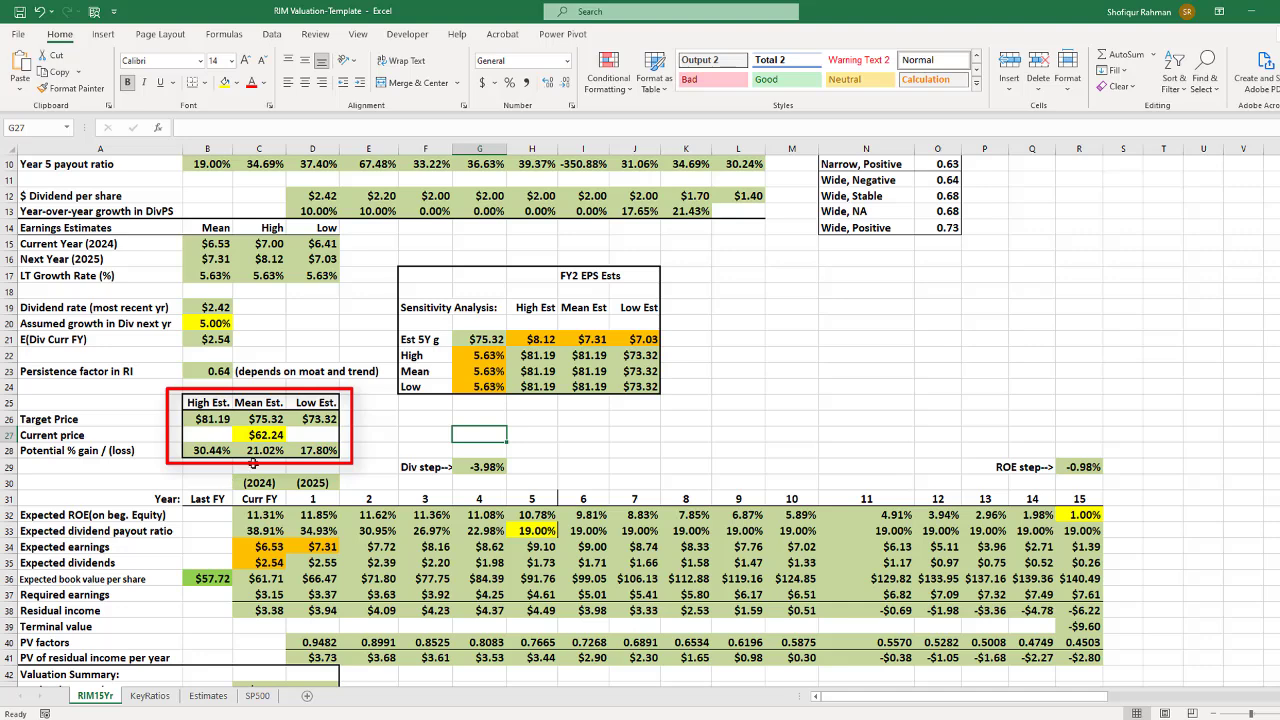
pyautogui.click(563, 430)
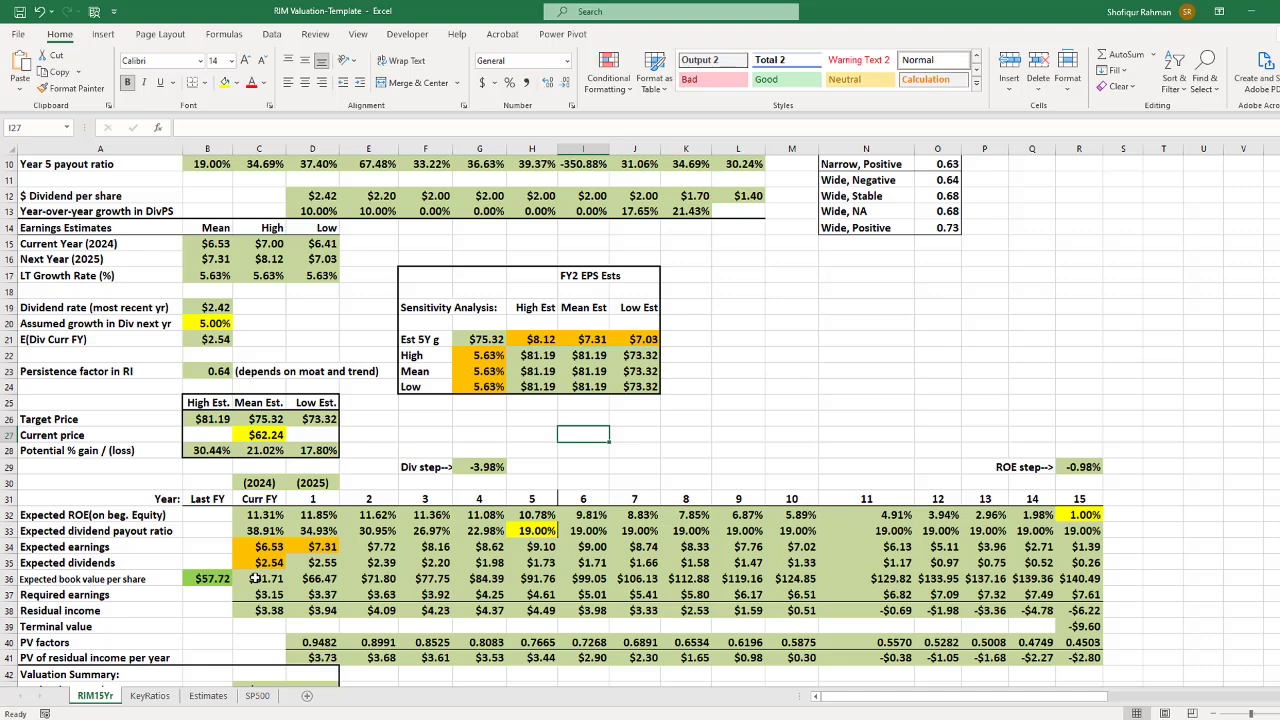
pyautogui.click(212, 579)
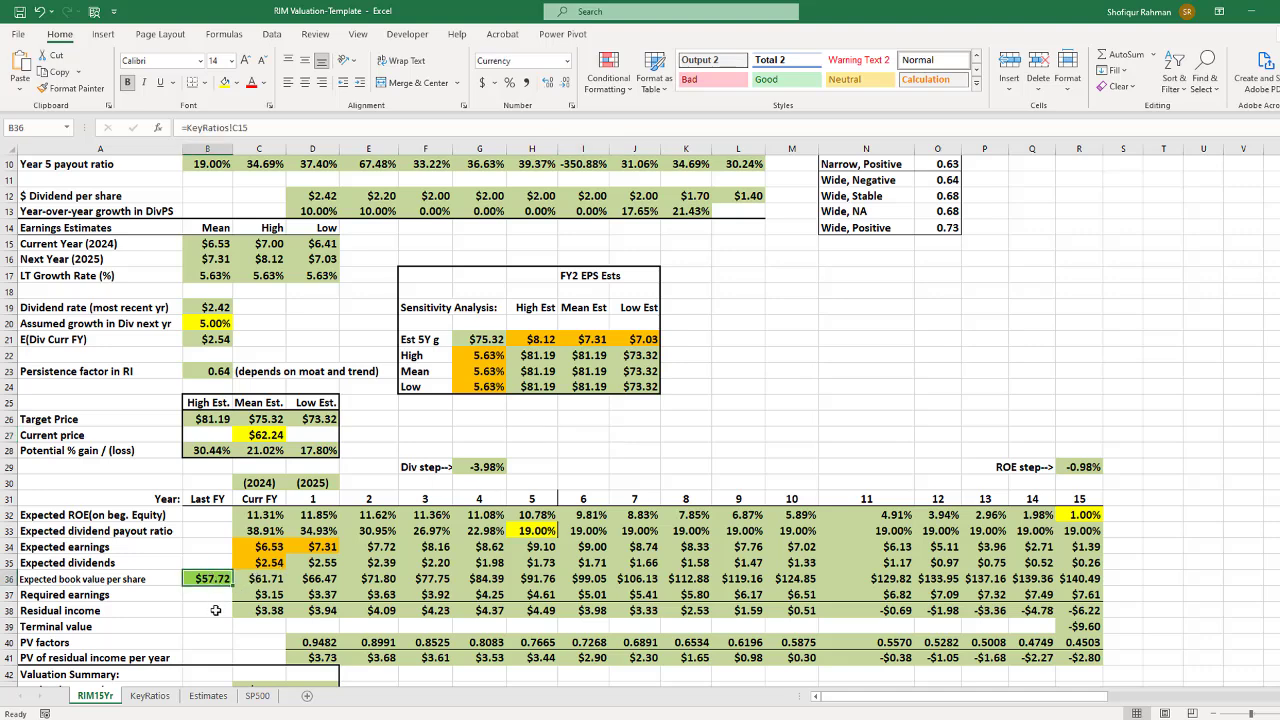